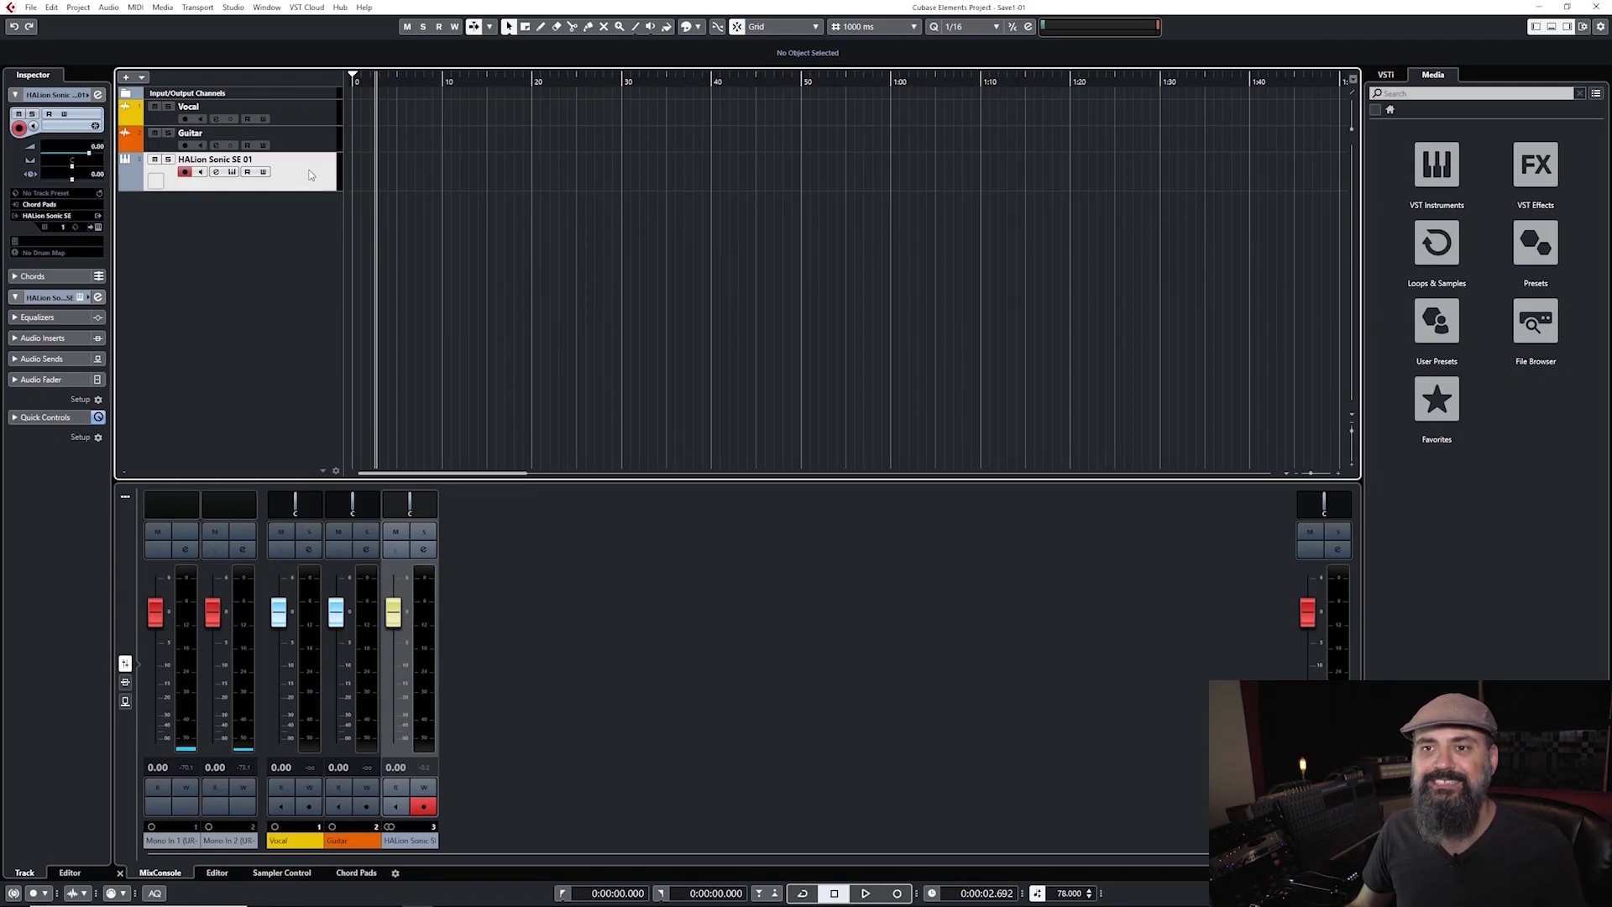
# Open the HALion Sonic SE instrument to examine its sound presets, and close it.
pyautogui.click(99, 228)
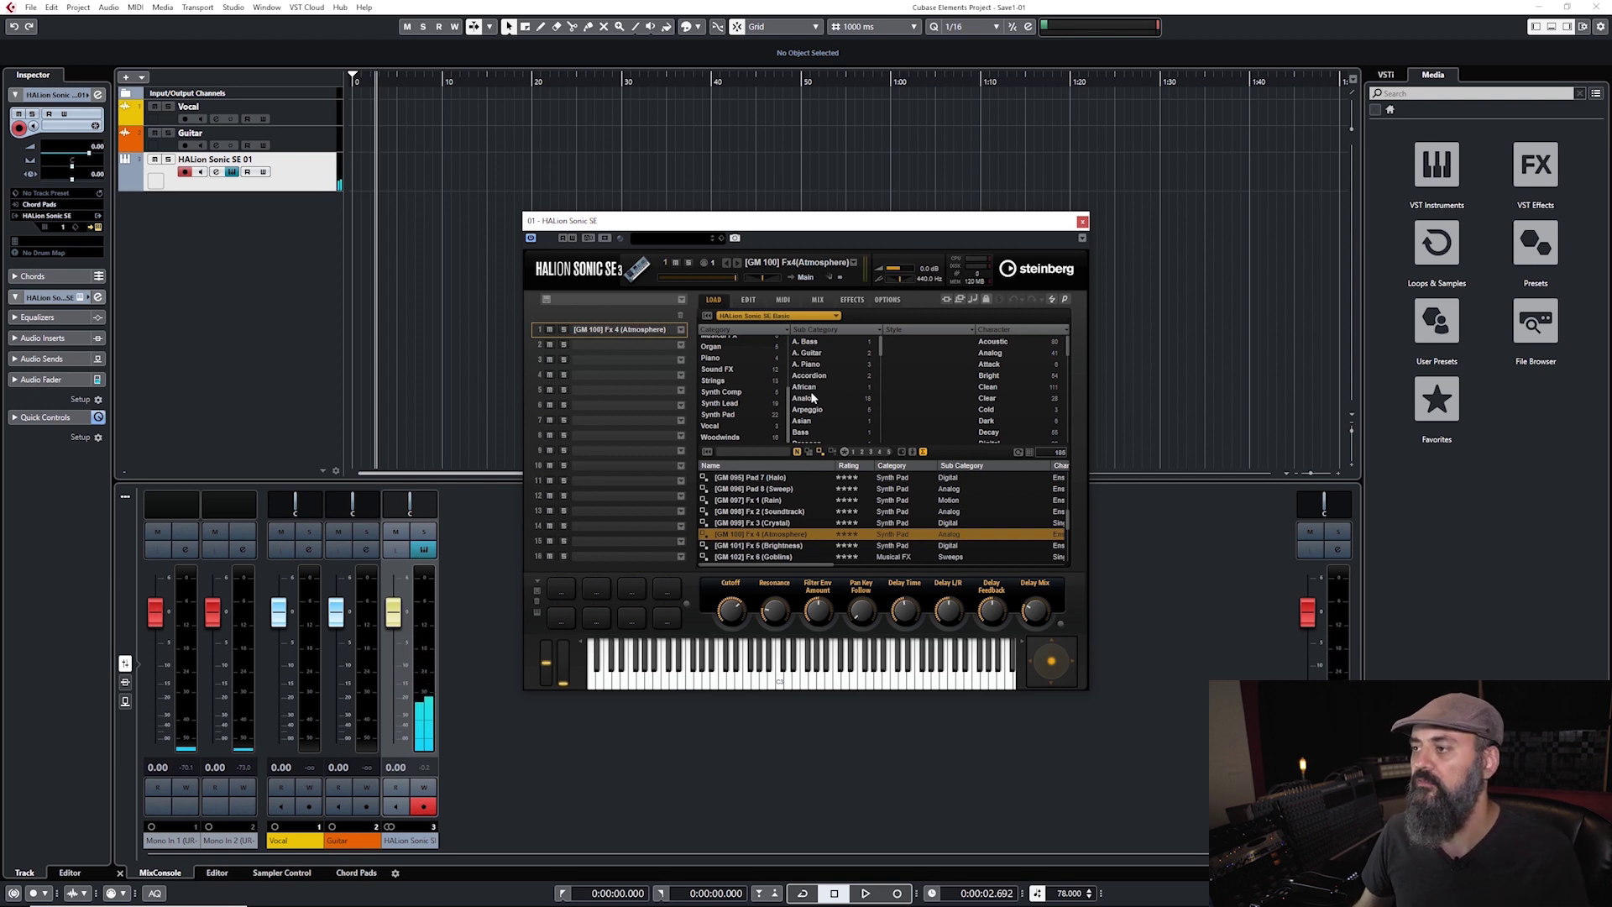
pyautogui.click(1082, 222)
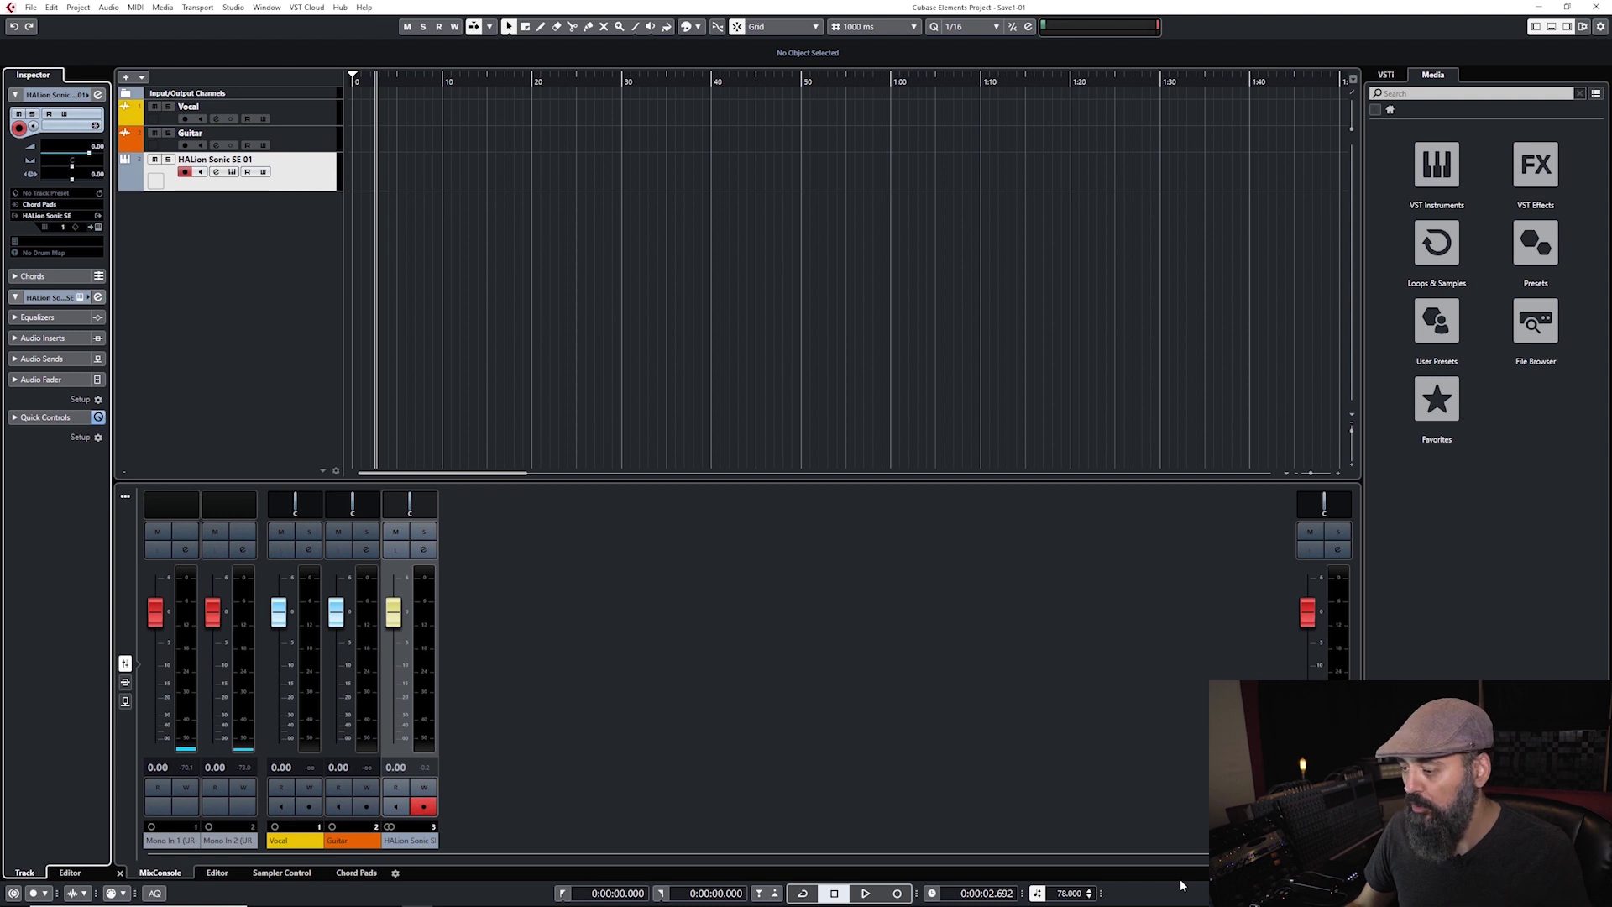
# Set the project tempo to 120 BPM.
pyautogui.click(1077, 894)
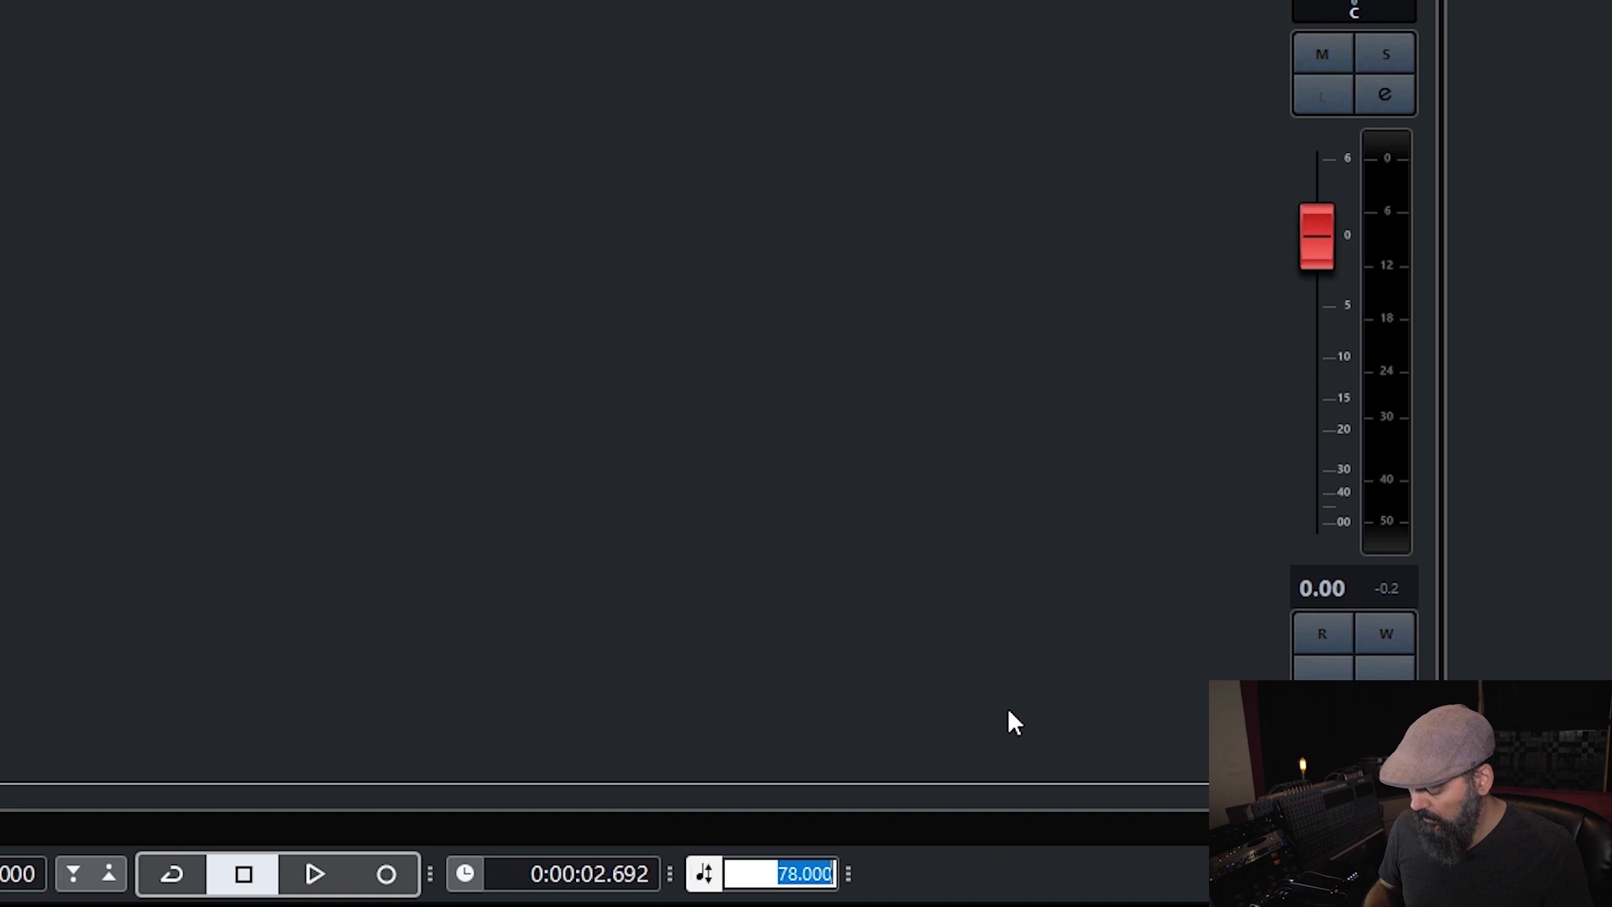
pyautogui.write('120')
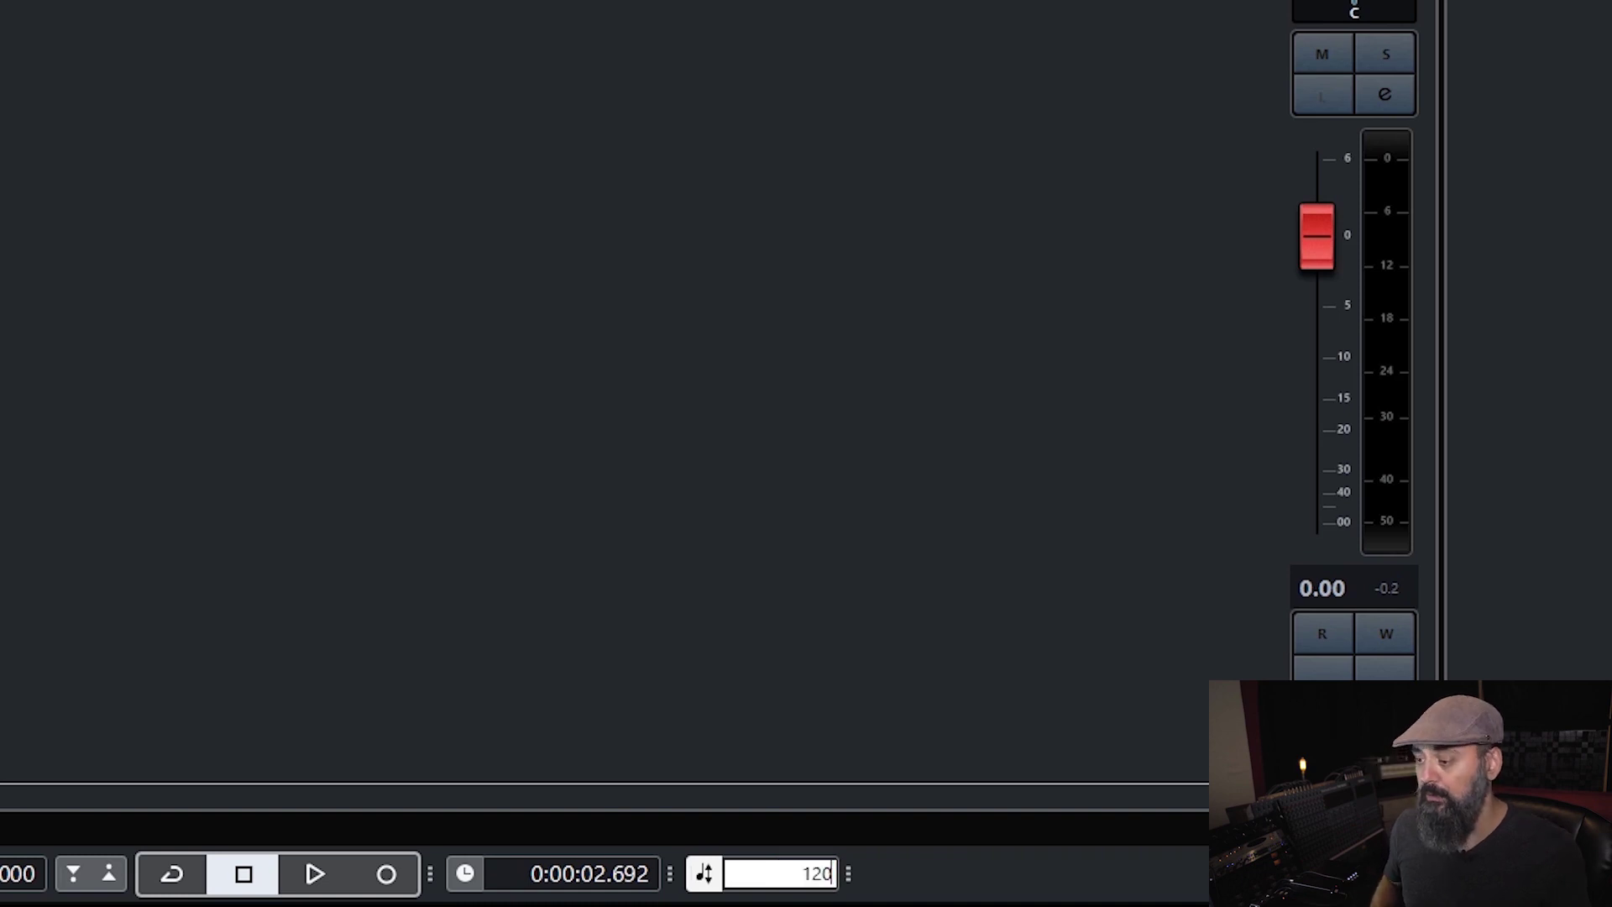
pyautogui.press('Return')
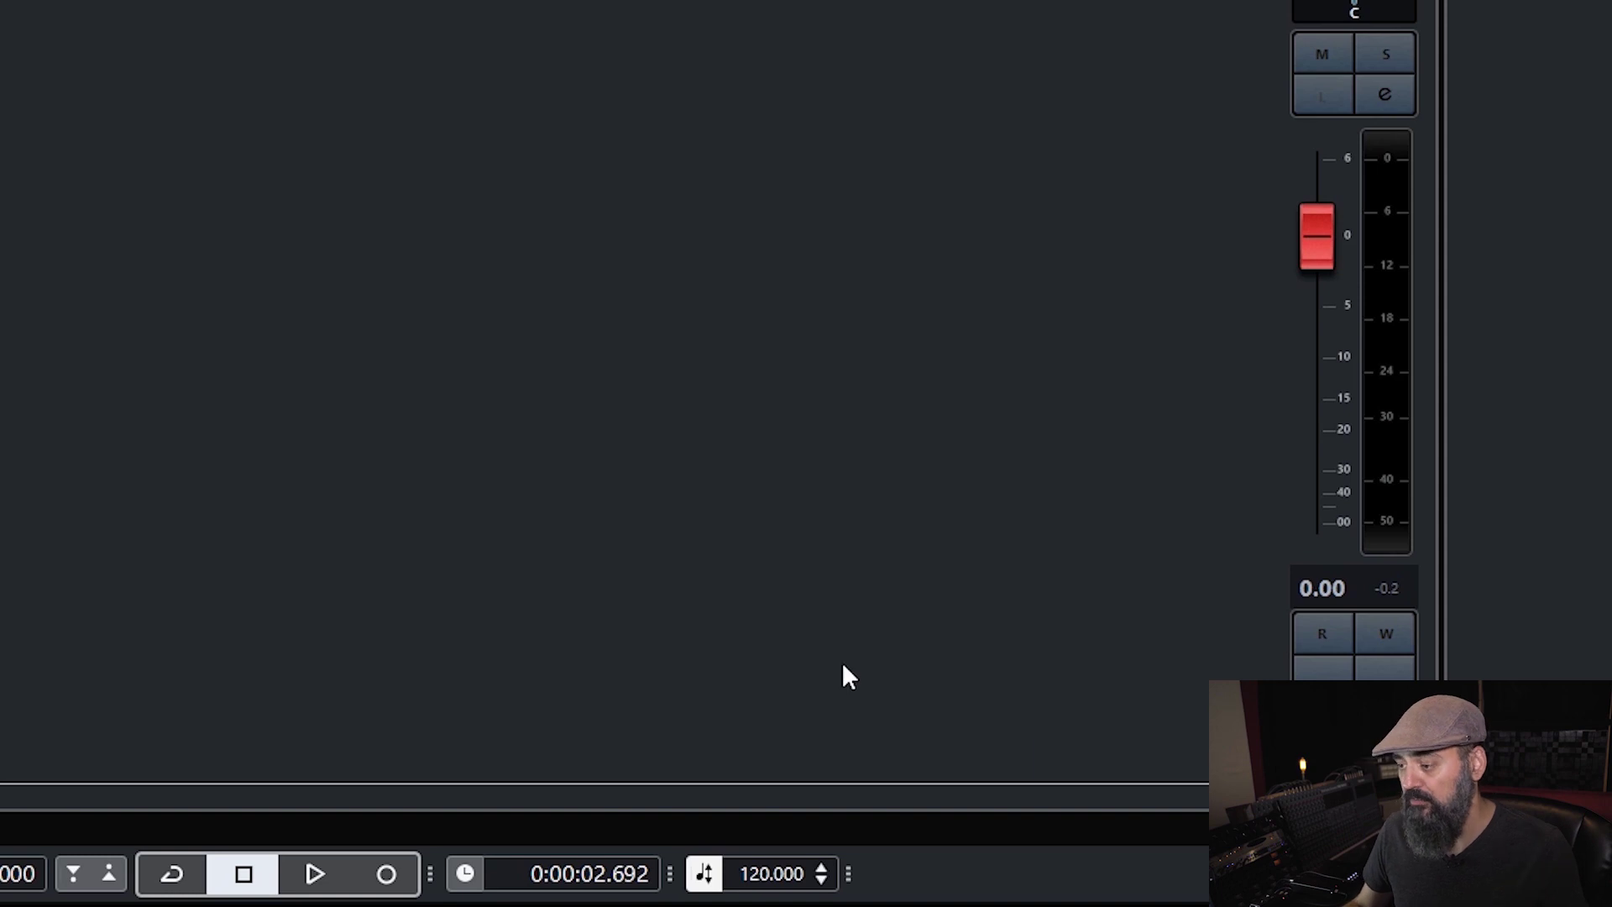
# Set the project tempo to 78 BPM.
pyautogui.click(767, 873)
pyautogui.hotkey('ctrl', 'a')
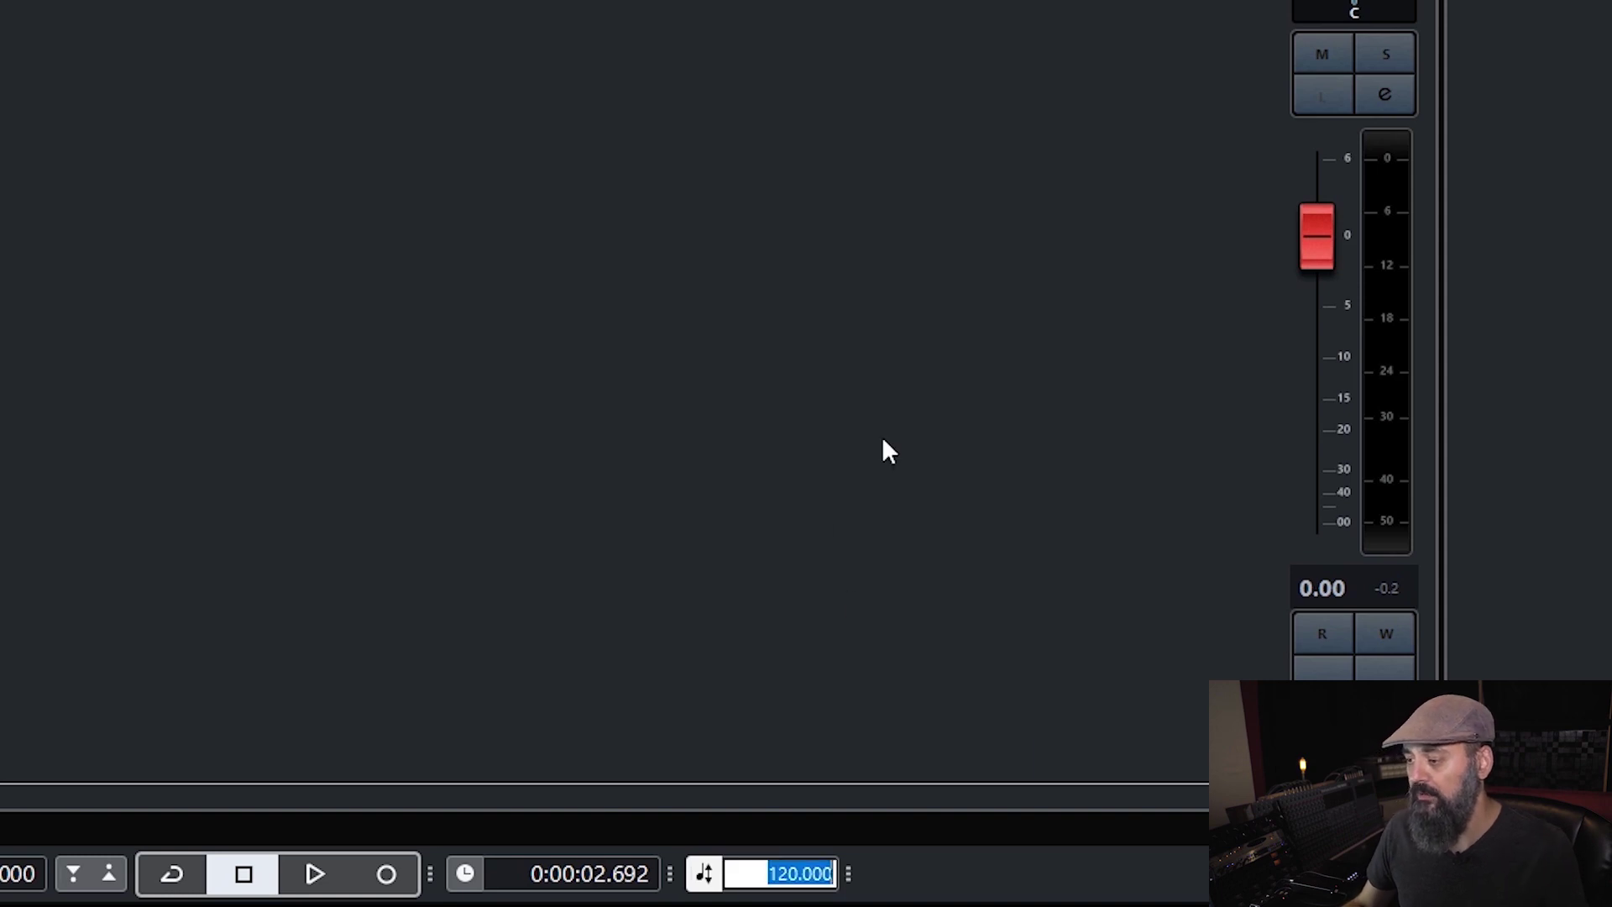
pyautogui.write('78')
pyautogui.press('Return')
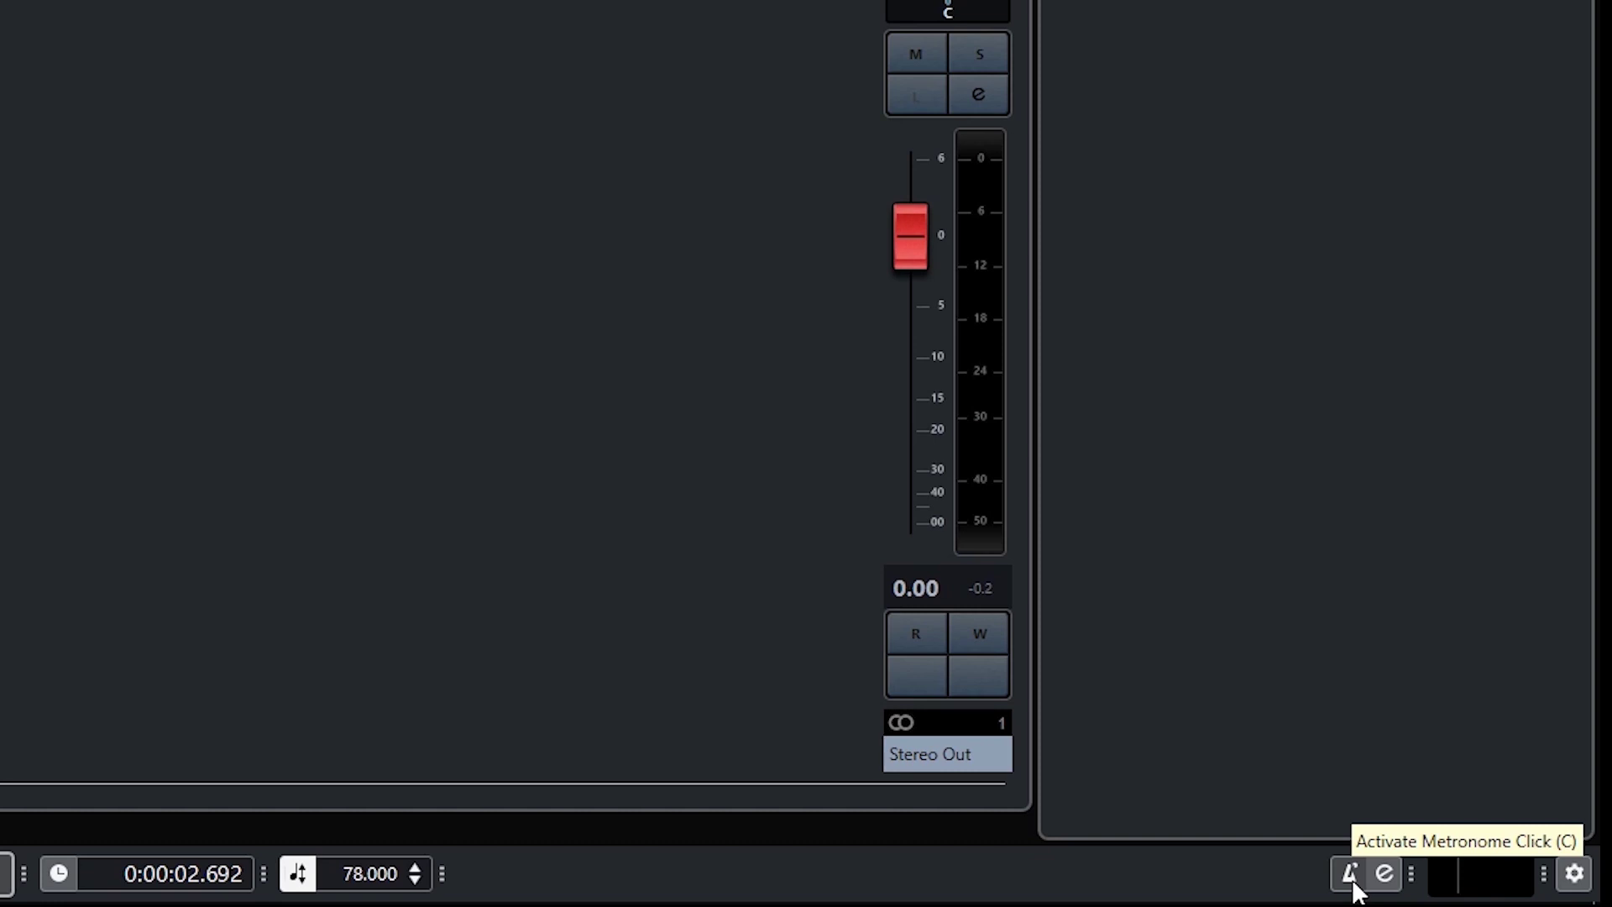
# Toggle the metronome click on and off several times, leaving it off.
pyautogui.click(1349, 875)
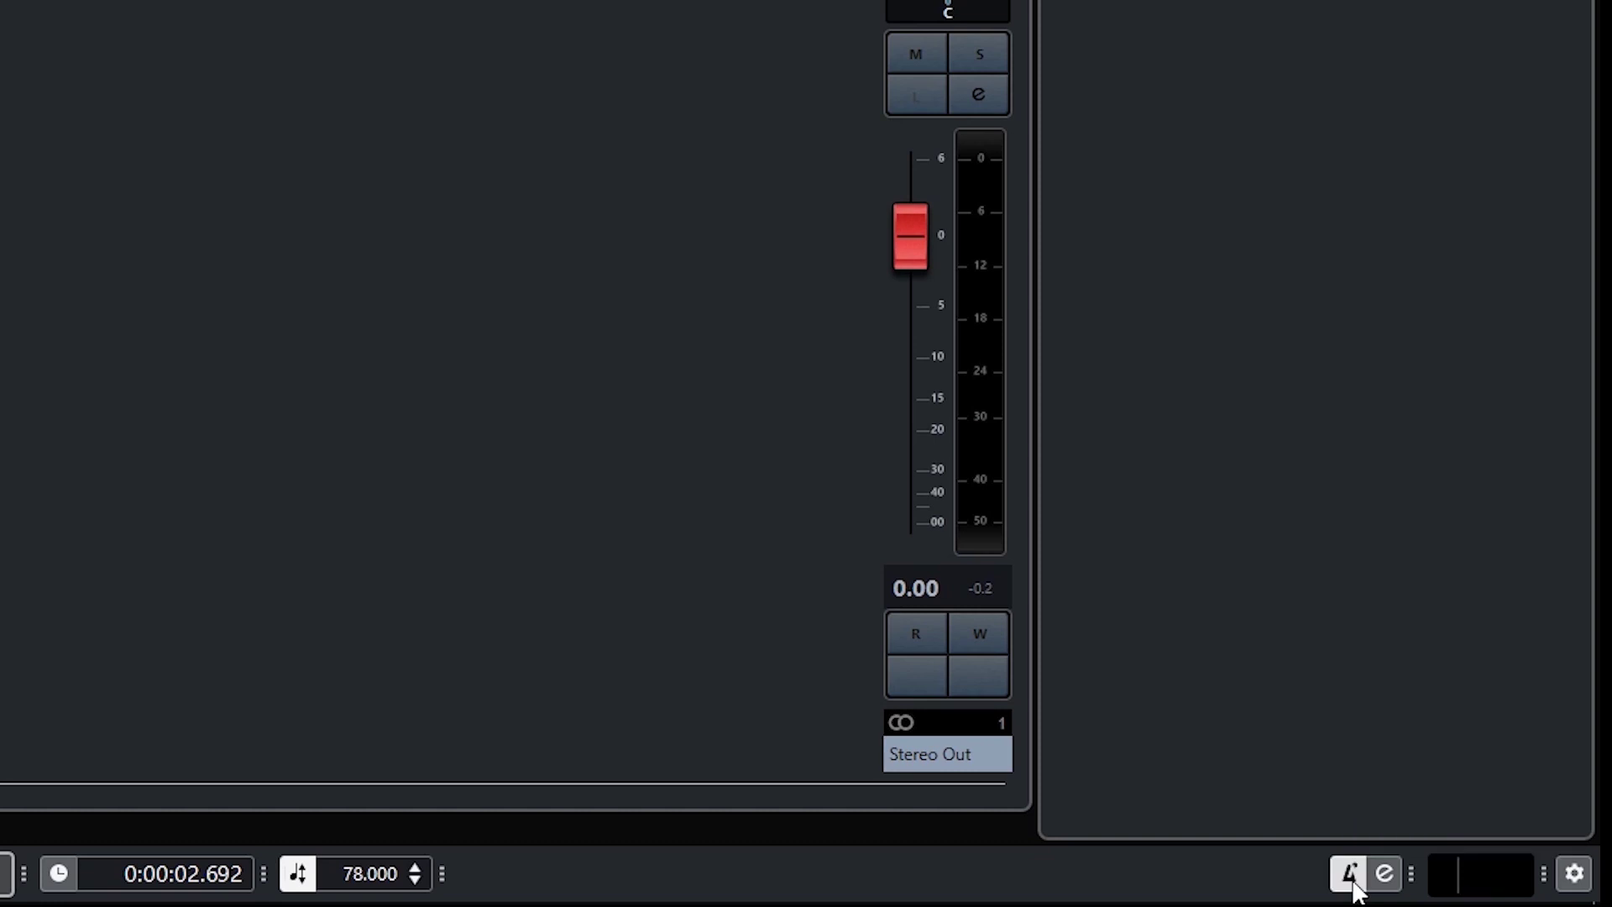
pyautogui.click(1353, 880)
pyautogui.click(1353, 879)
pyautogui.click(1353, 879)
pyautogui.click(1353, 880)
pyautogui.click(1354, 880)
pyautogui.click(1353, 880)
pyautogui.click(1353, 880)
# Open the metronome setup, review its click sound and general settings, and close it without changes.
pyautogui.keyDown('ctrl'); pyautogui.click(1353, 879); pyautogui.keyUp('ctrl')
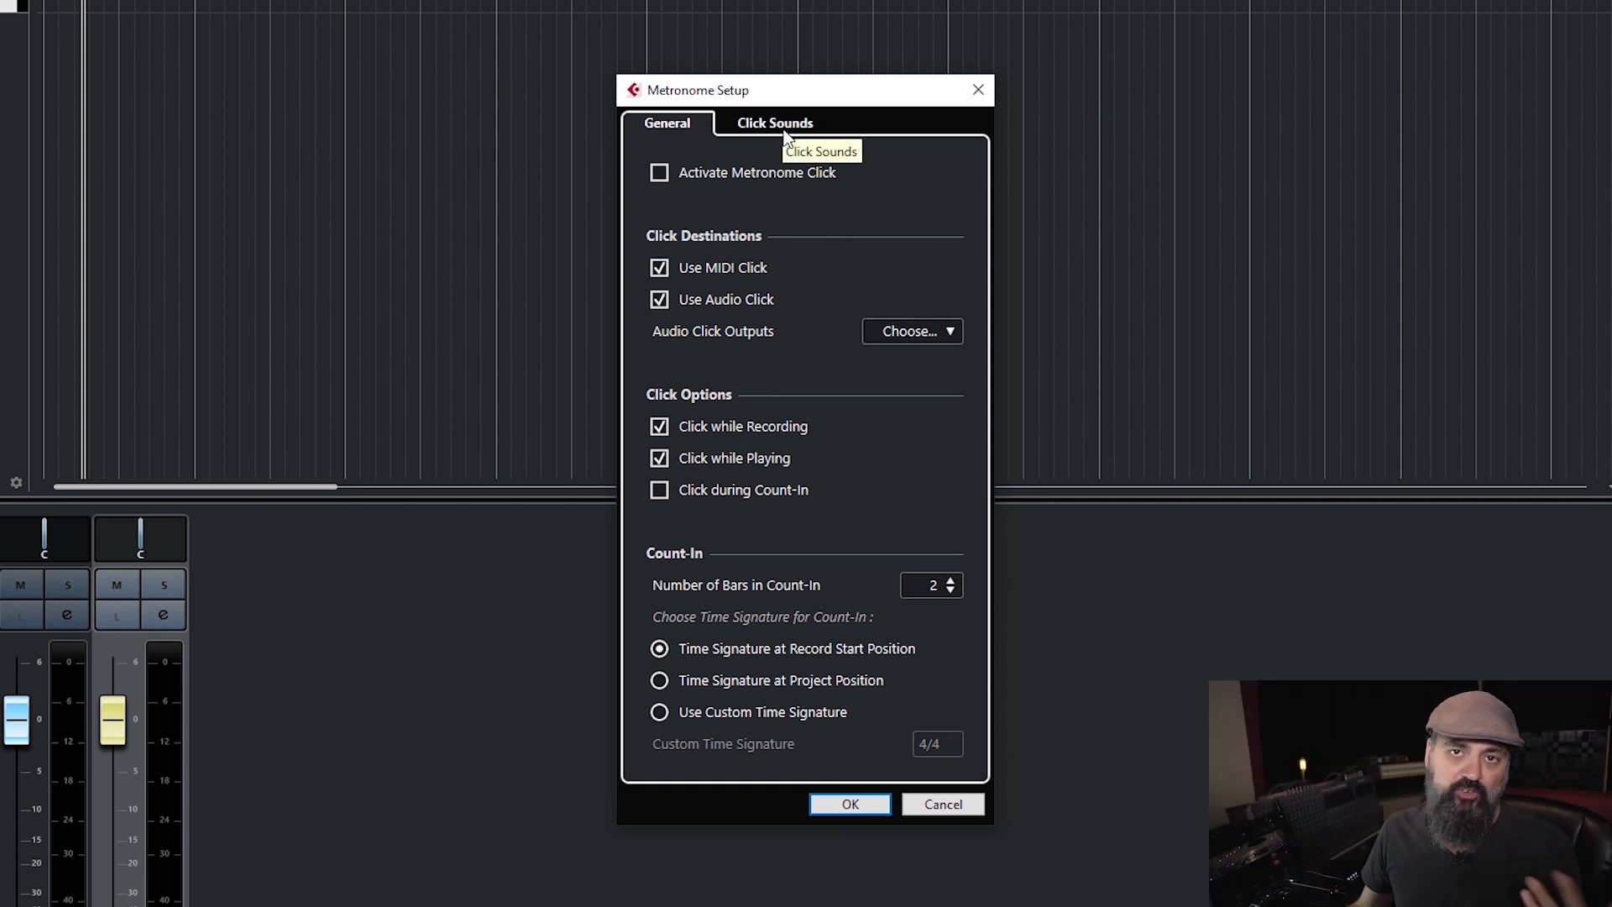
pyautogui.click(781, 126)
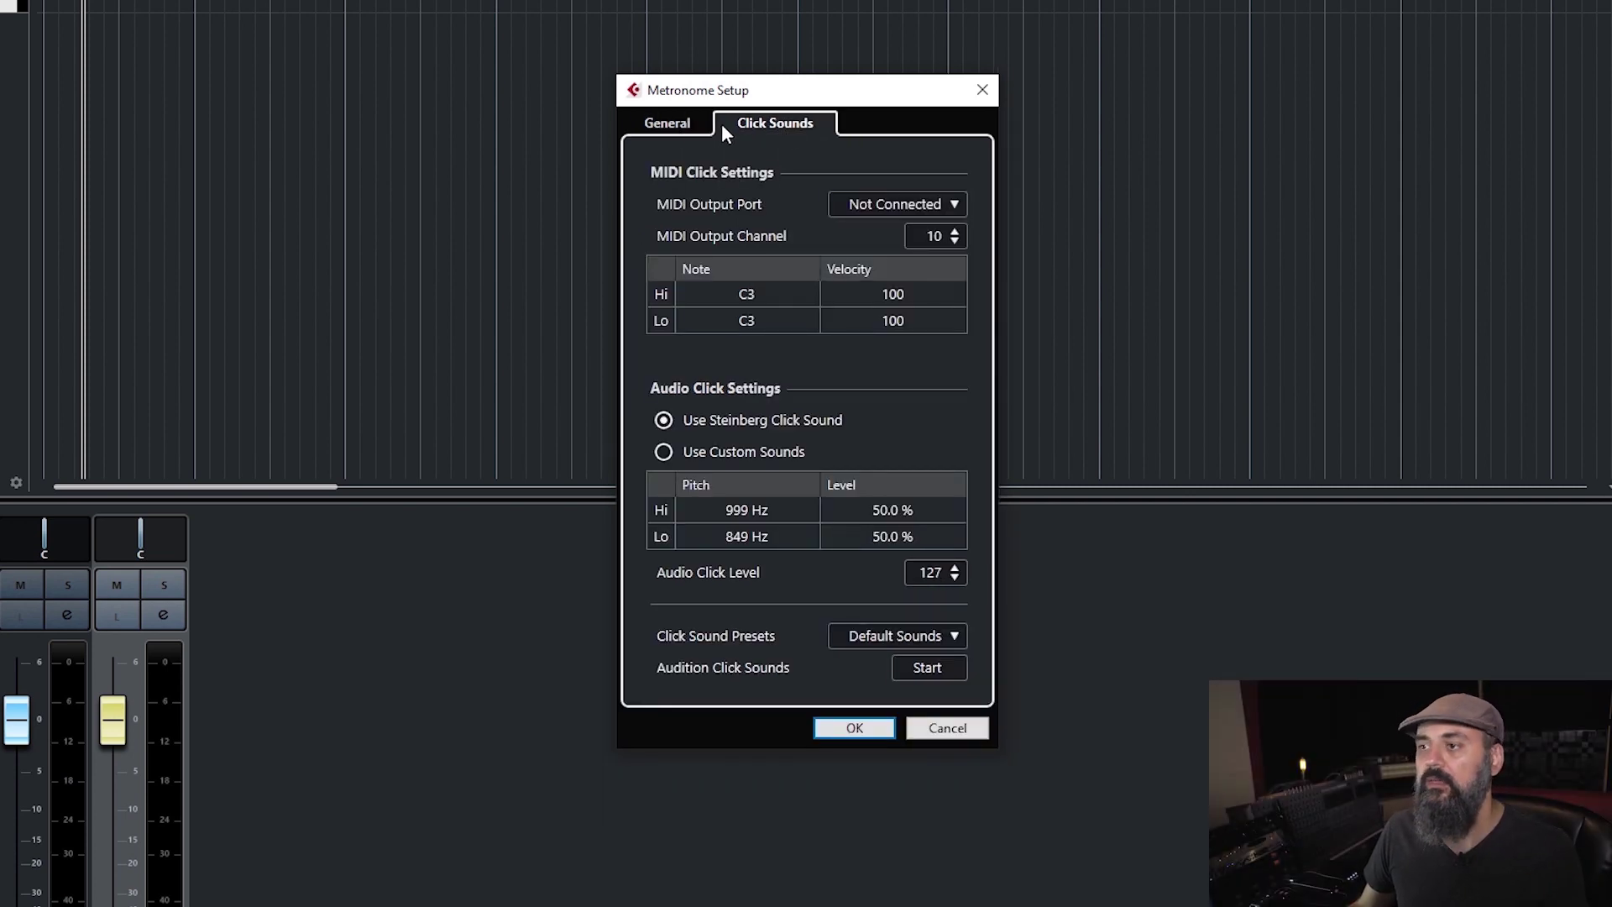
pyautogui.click(662, 127)
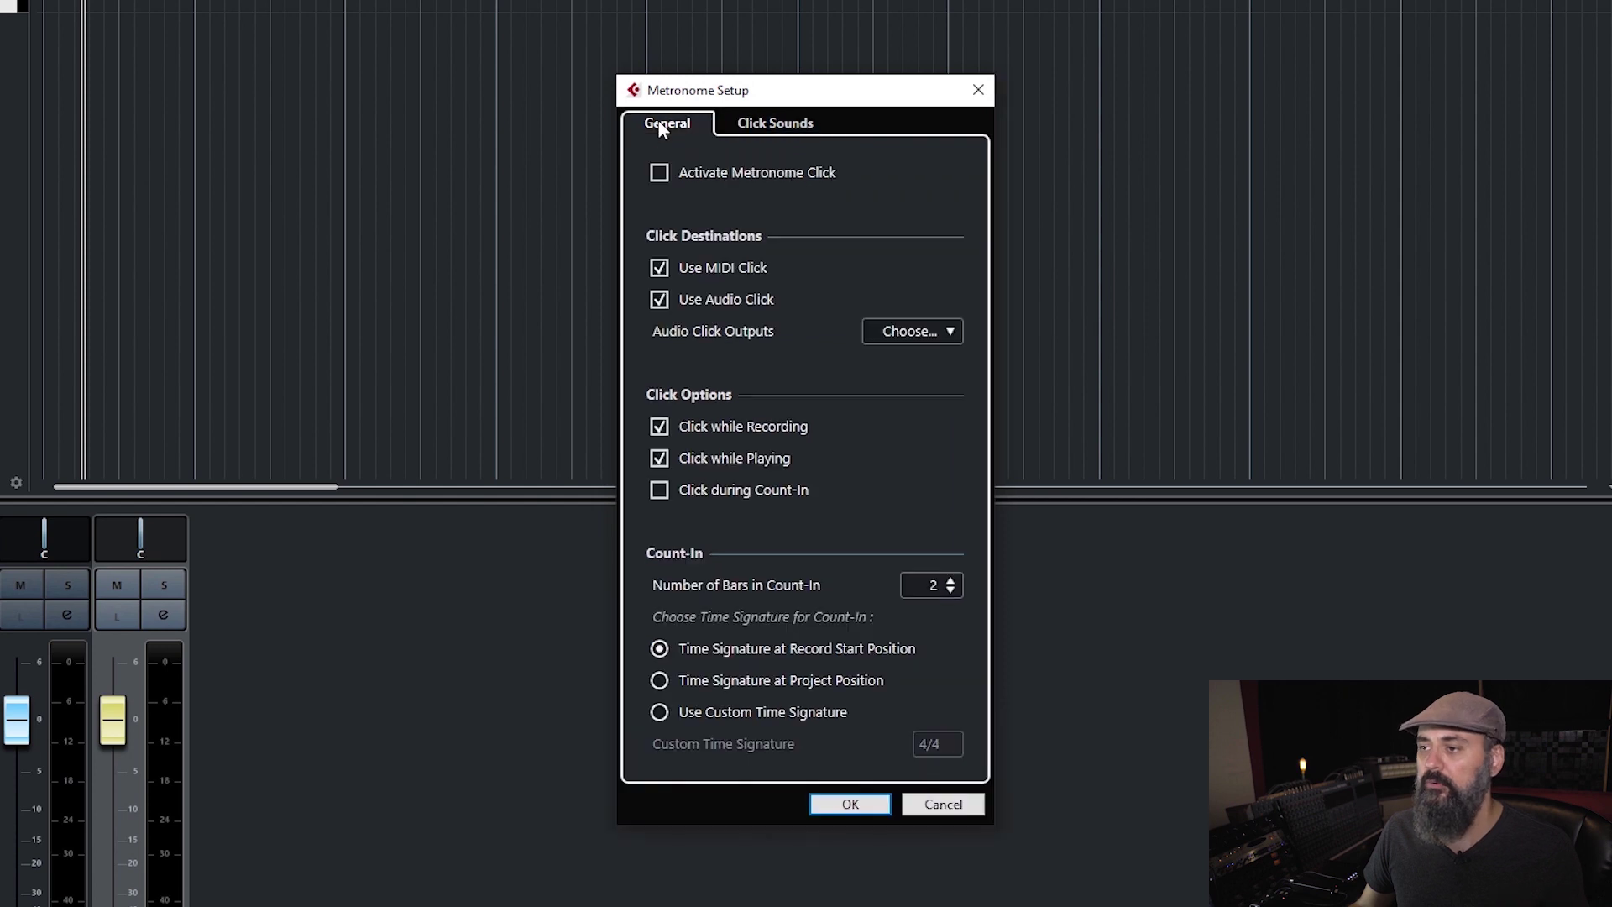
pyautogui.click(983, 84)
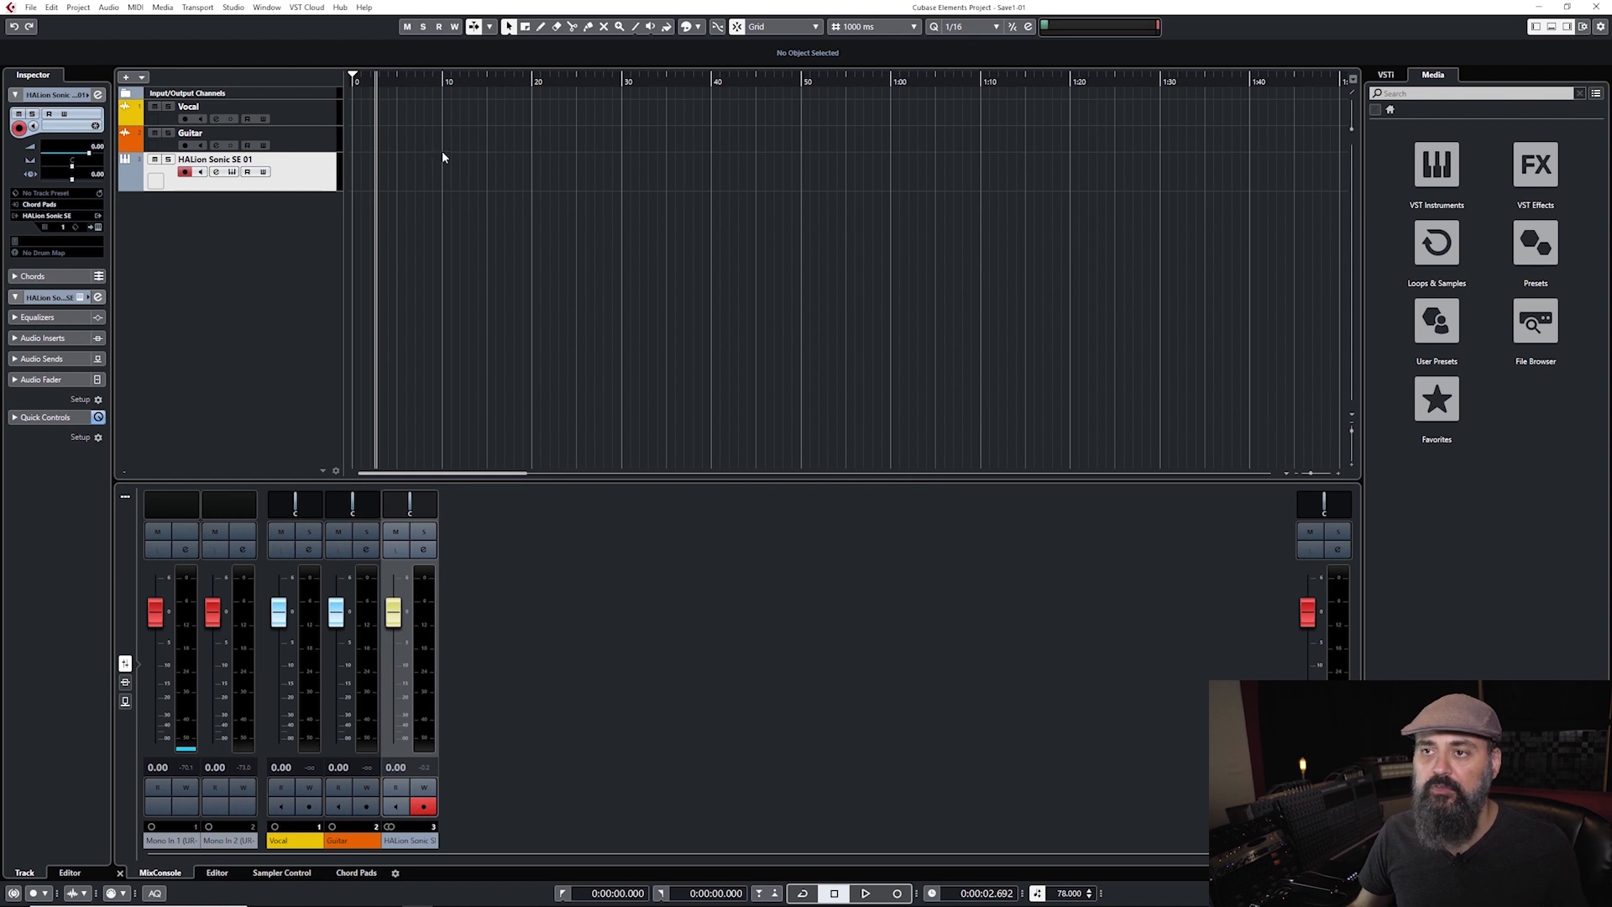
# Return the project cursor to the start of the timeline, play the project briefly and stop.
pyautogui.click(336, 86)
pyautogui.press('g')
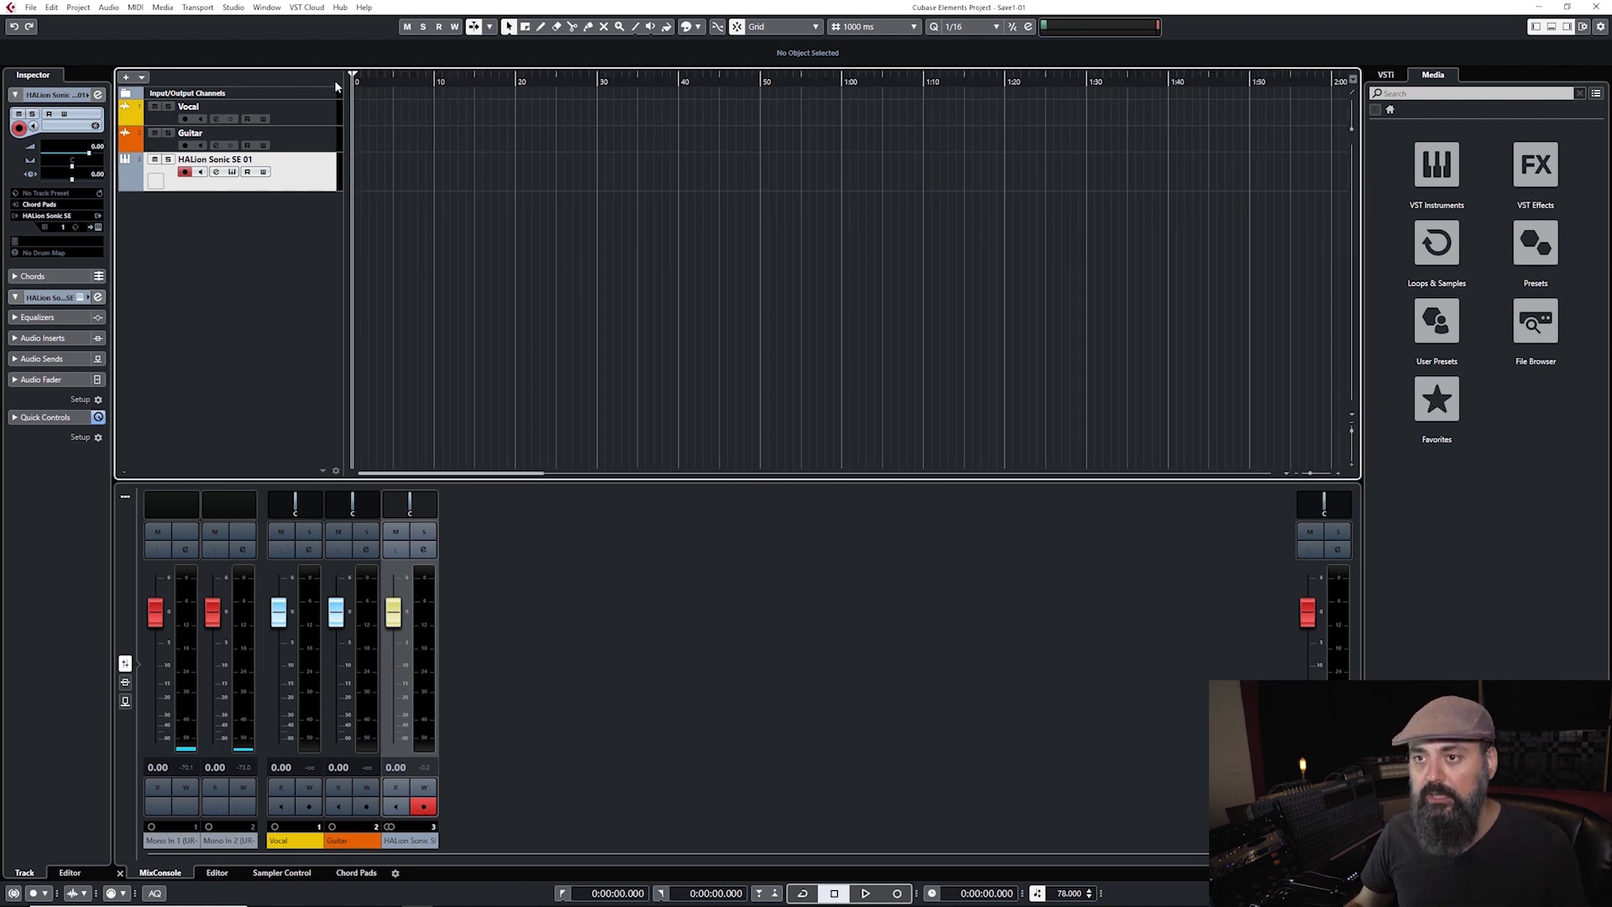
pyautogui.press('space')
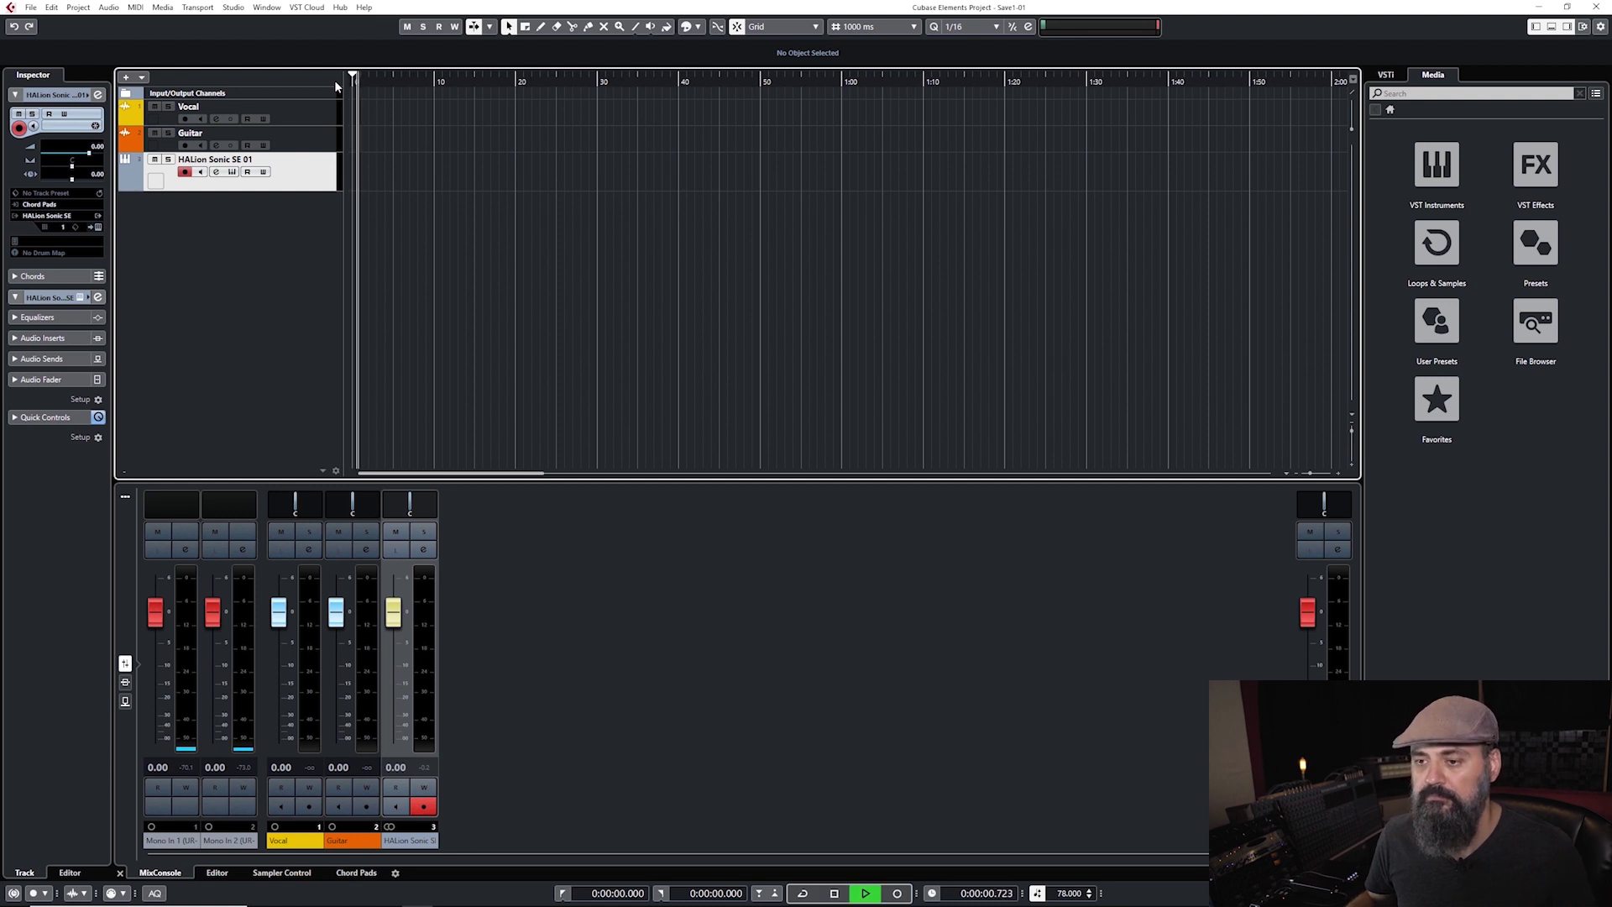
pyautogui.press('space')
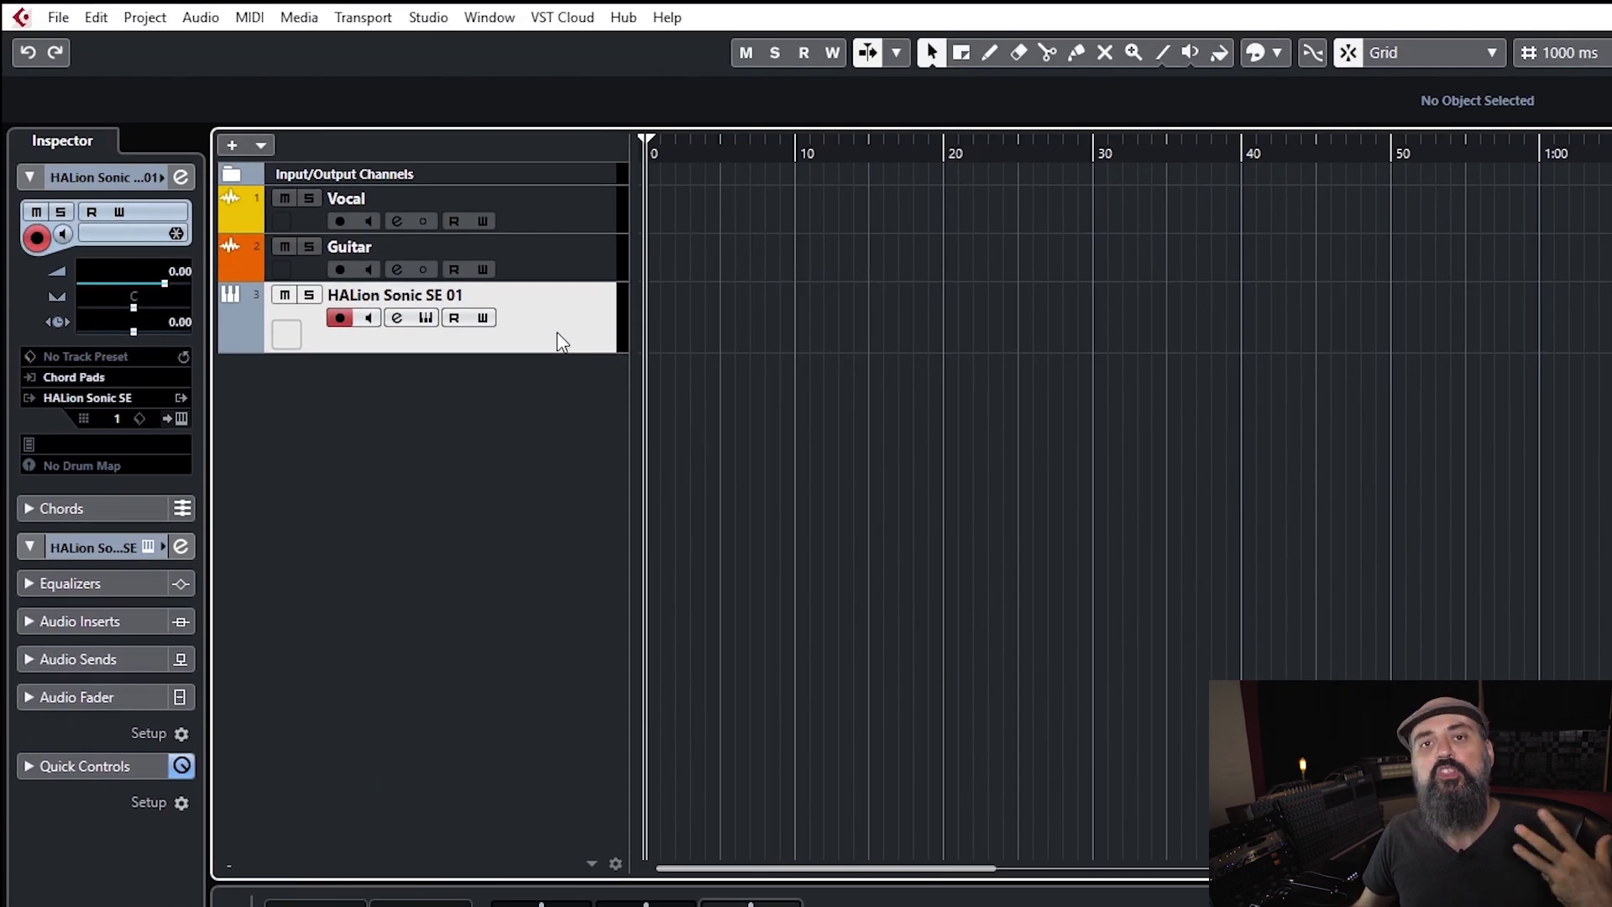
# Set the MIDI input of the HALion Sonic SE 01 track to the Q49 keyboard.
pyautogui.click(78, 377)
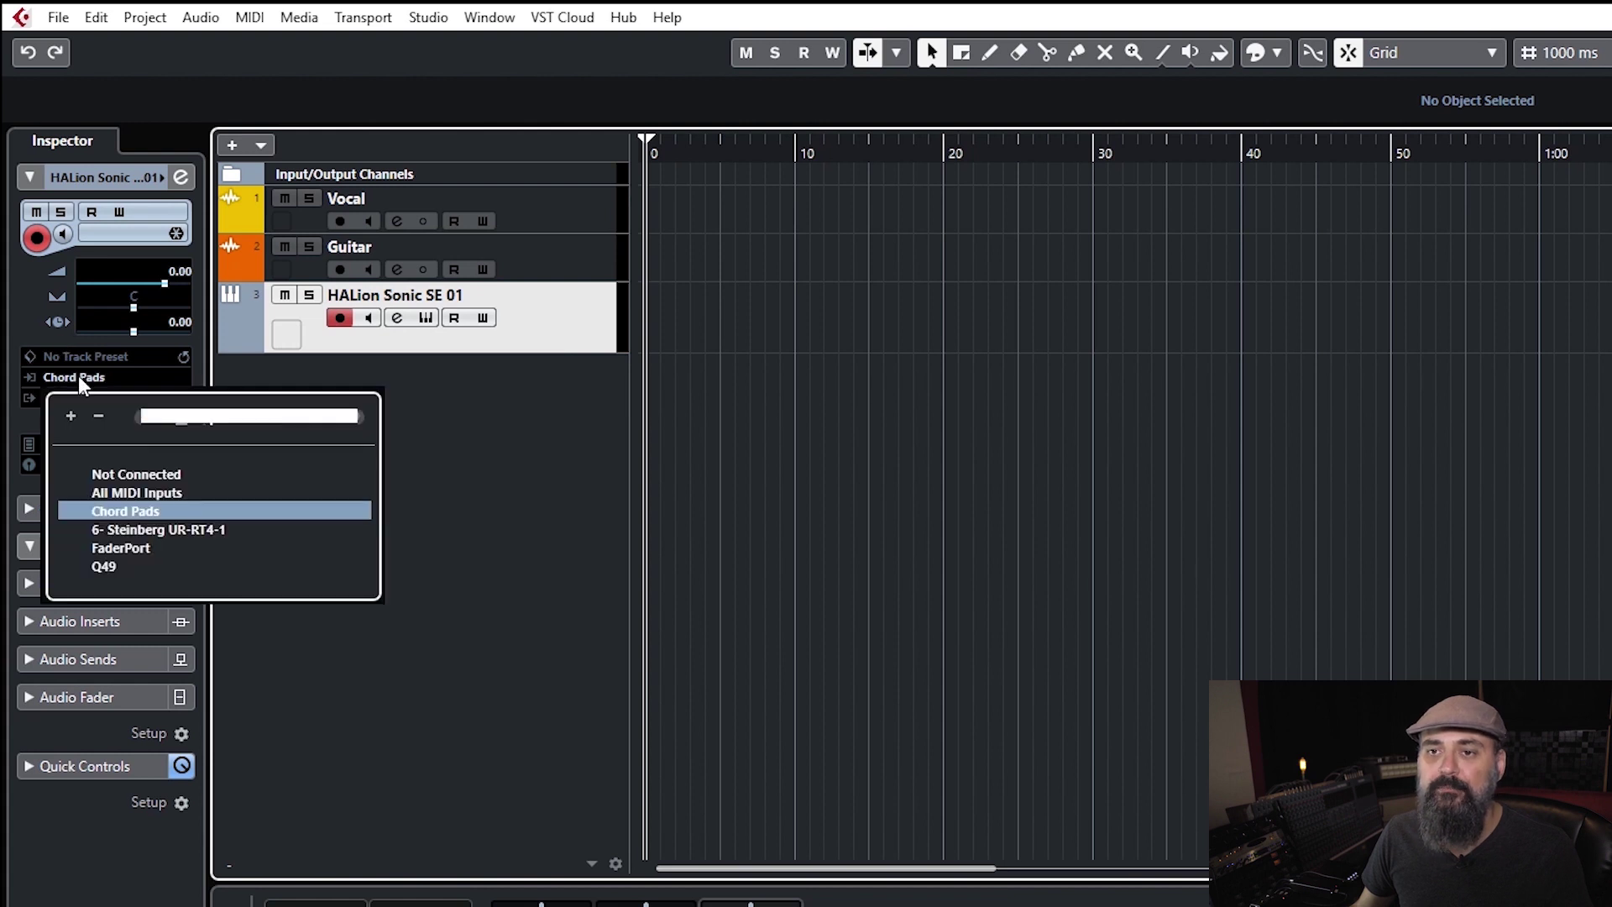
pyautogui.click(106, 566)
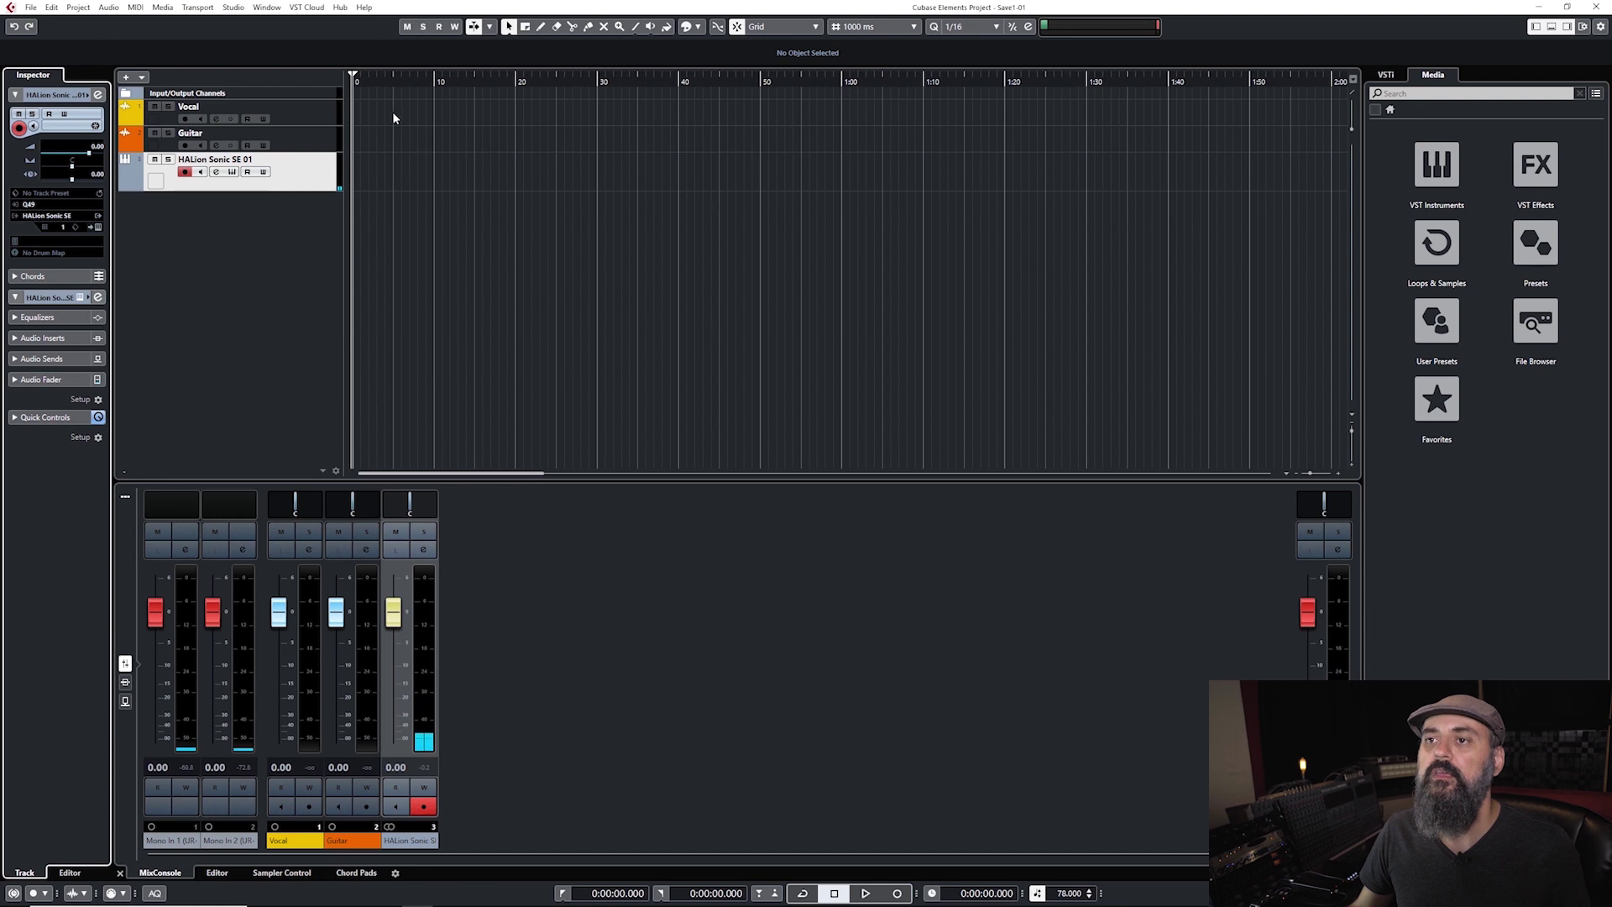
pyautogui.press('g')
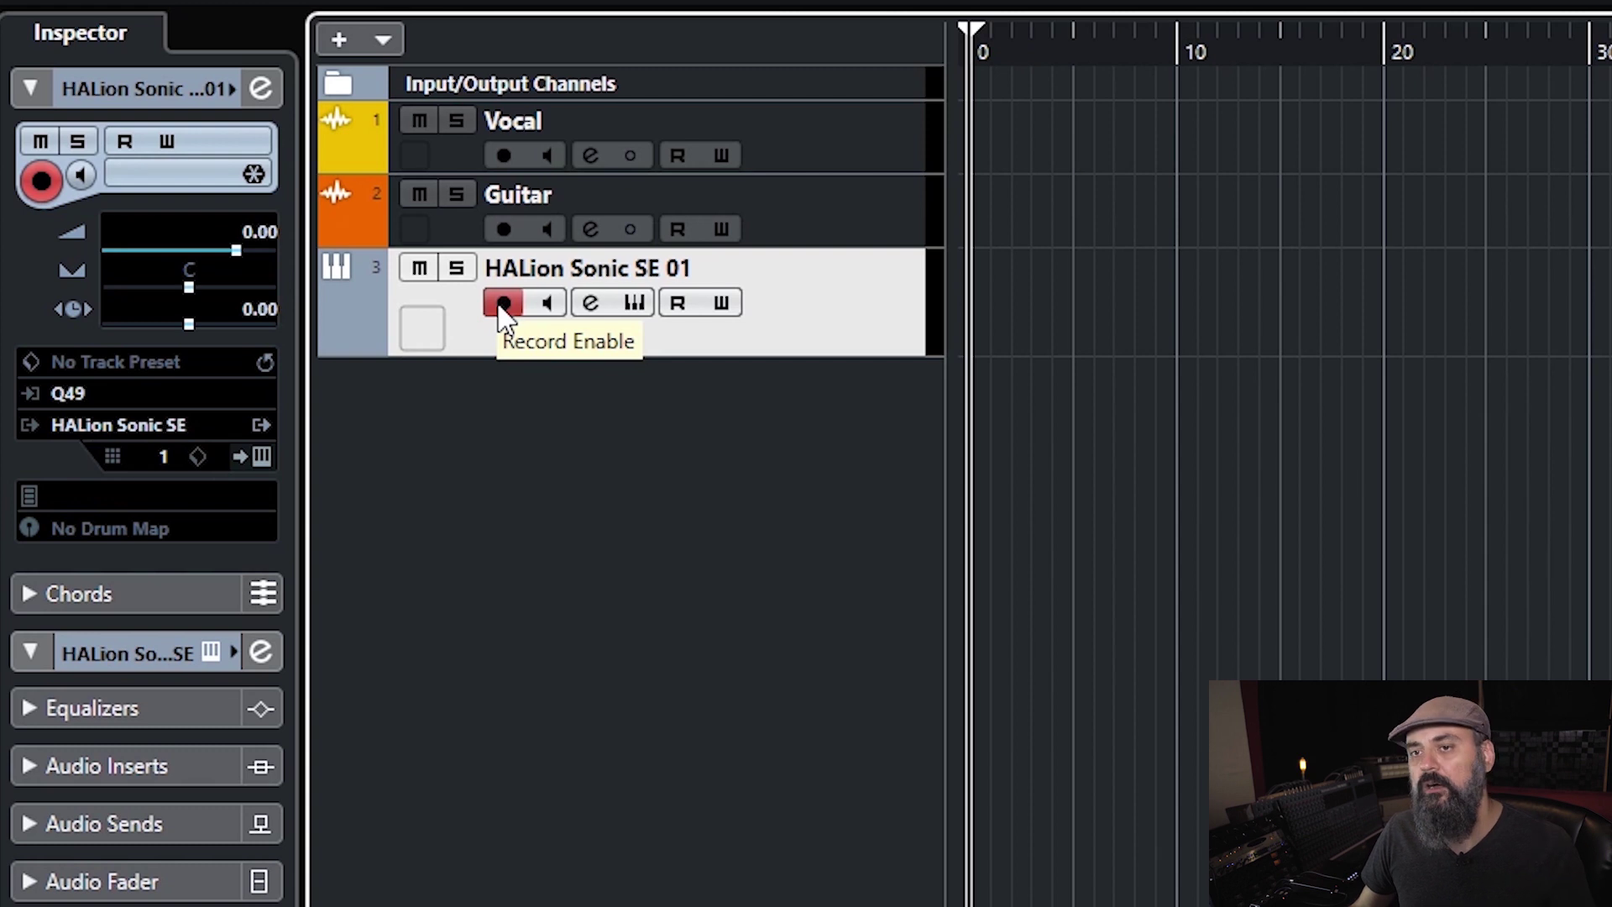
# Turn on monitoring for the HALion Sonic SE 01 track and switch off its record enable.
pyautogui.click(504, 304)
pyautogui.click(503, 304)
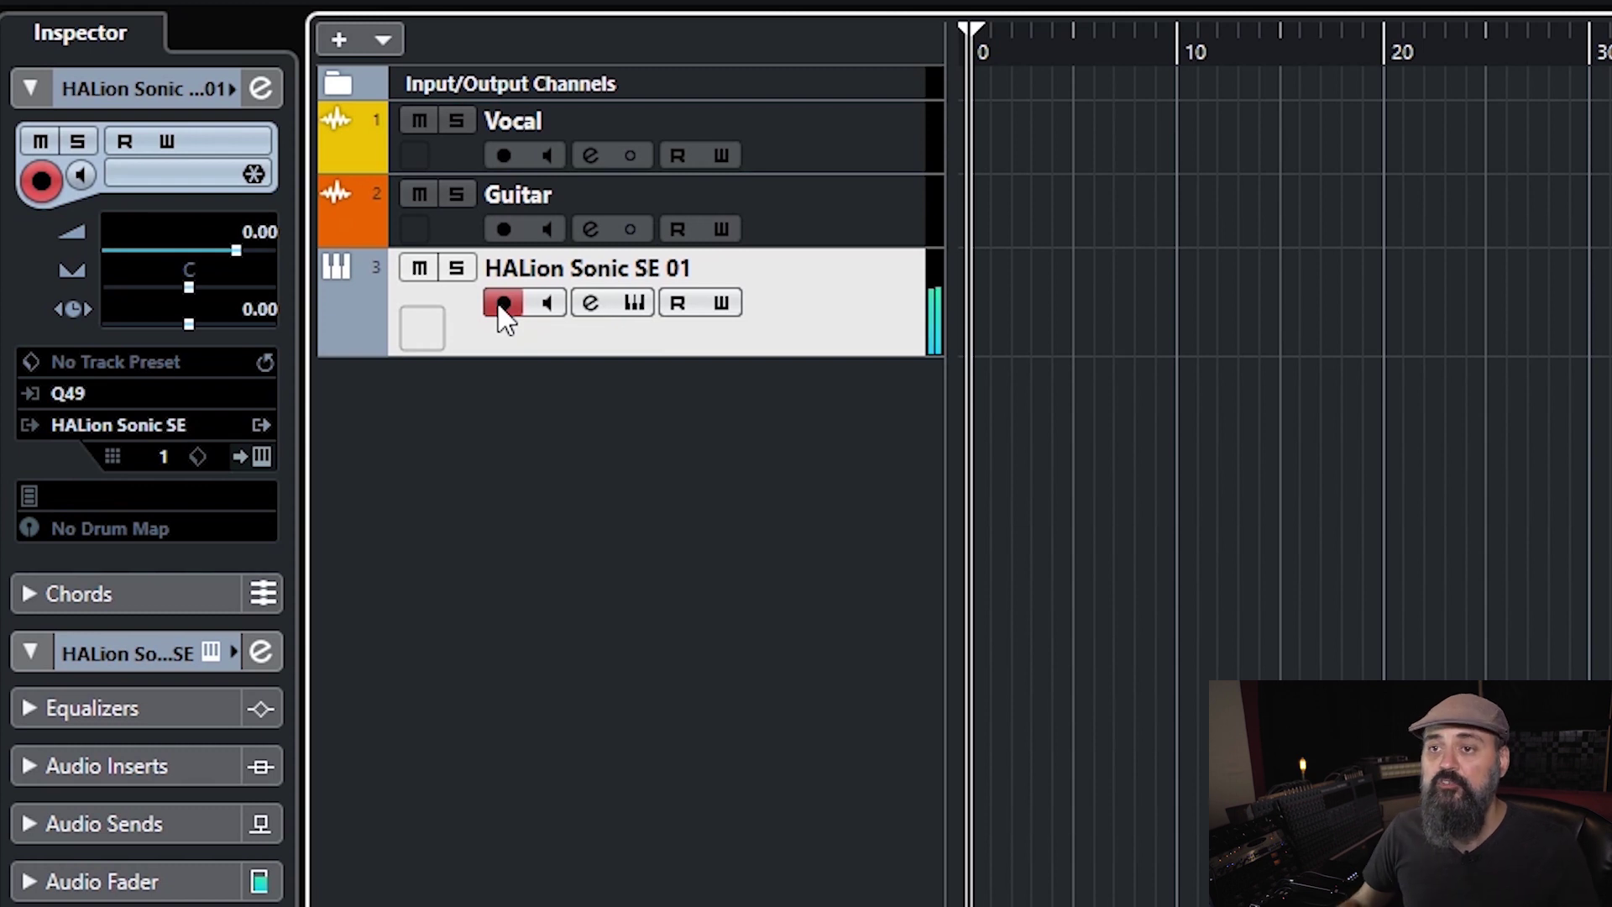
pyautogui.click(551, 302)
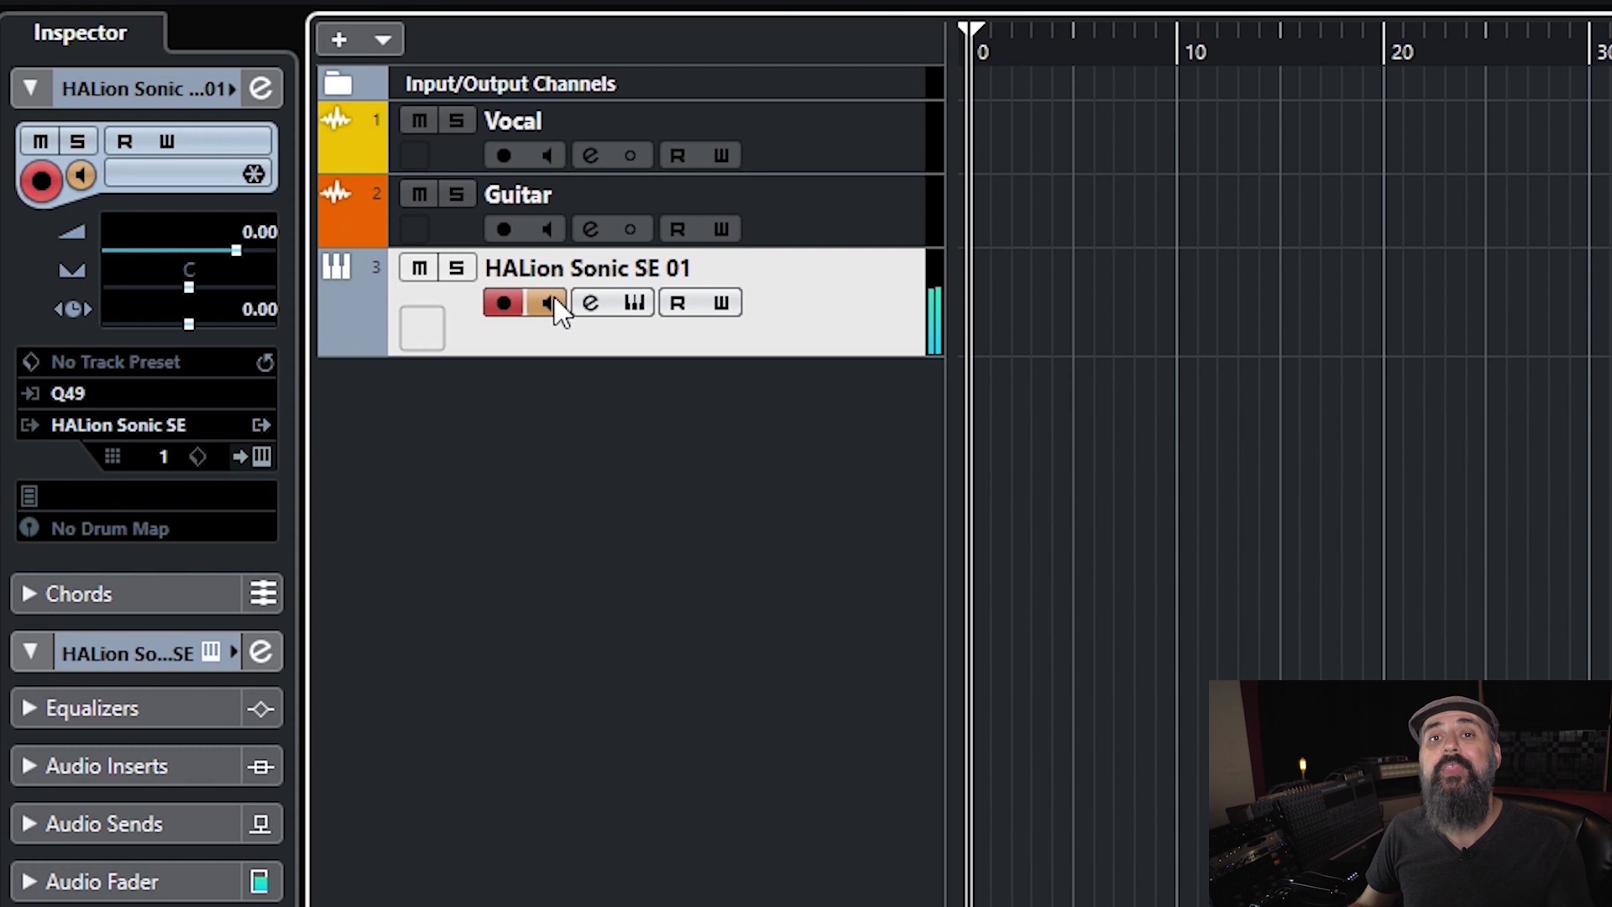
pyautogui.click(502, 307)
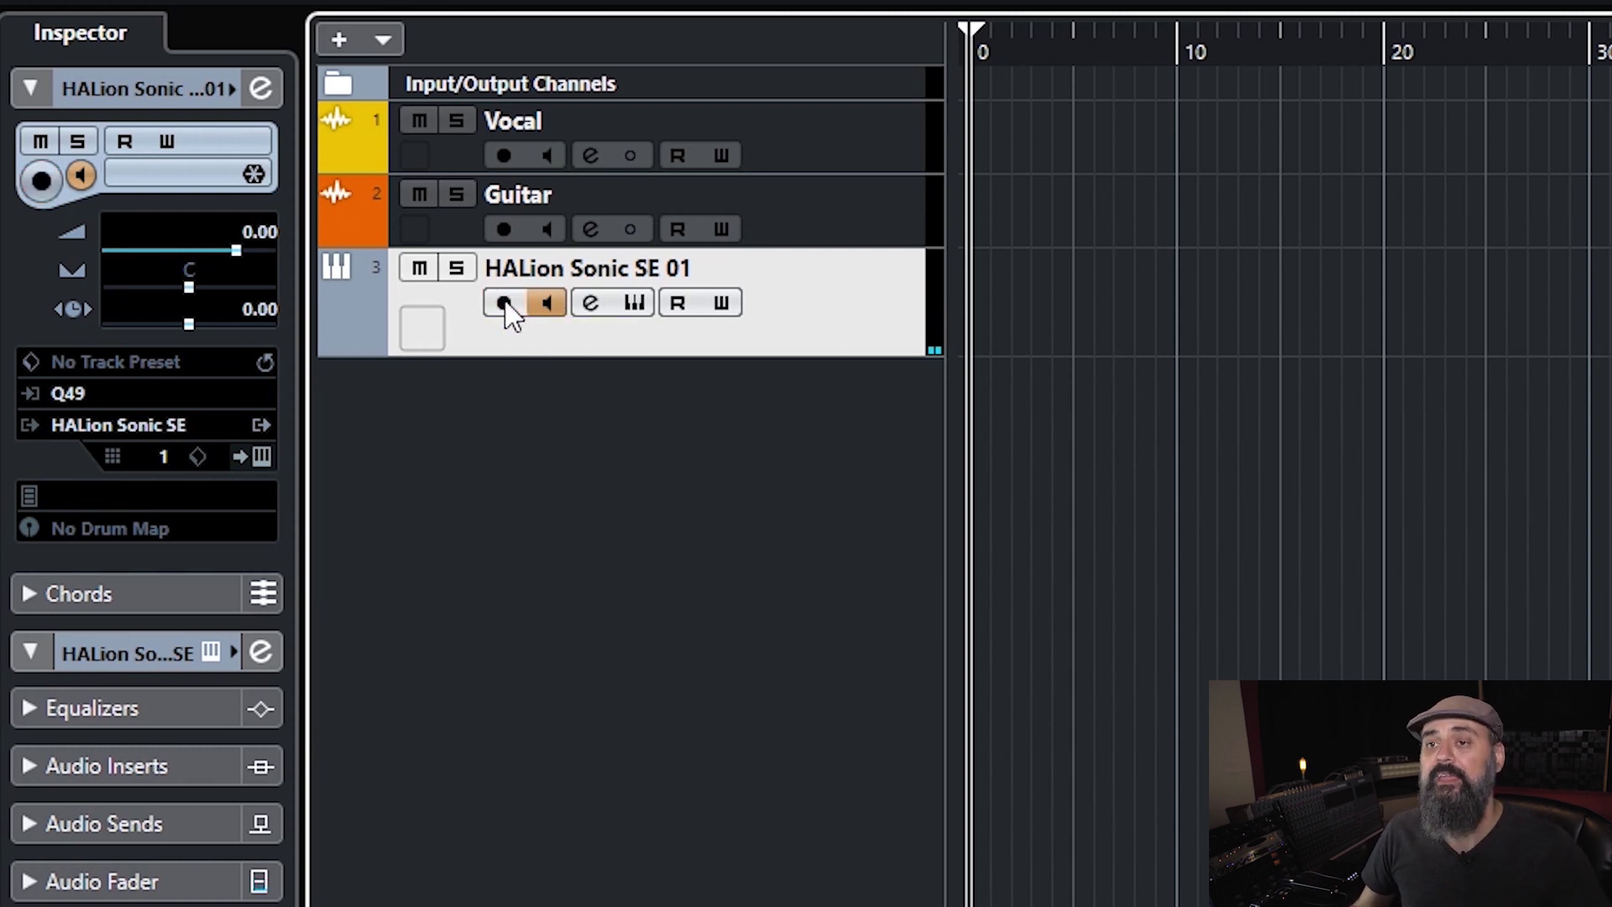
# Select the Guitar track and the Vocal track in turn to check which track is record-enabled.
pyautogui.click(844, 219)
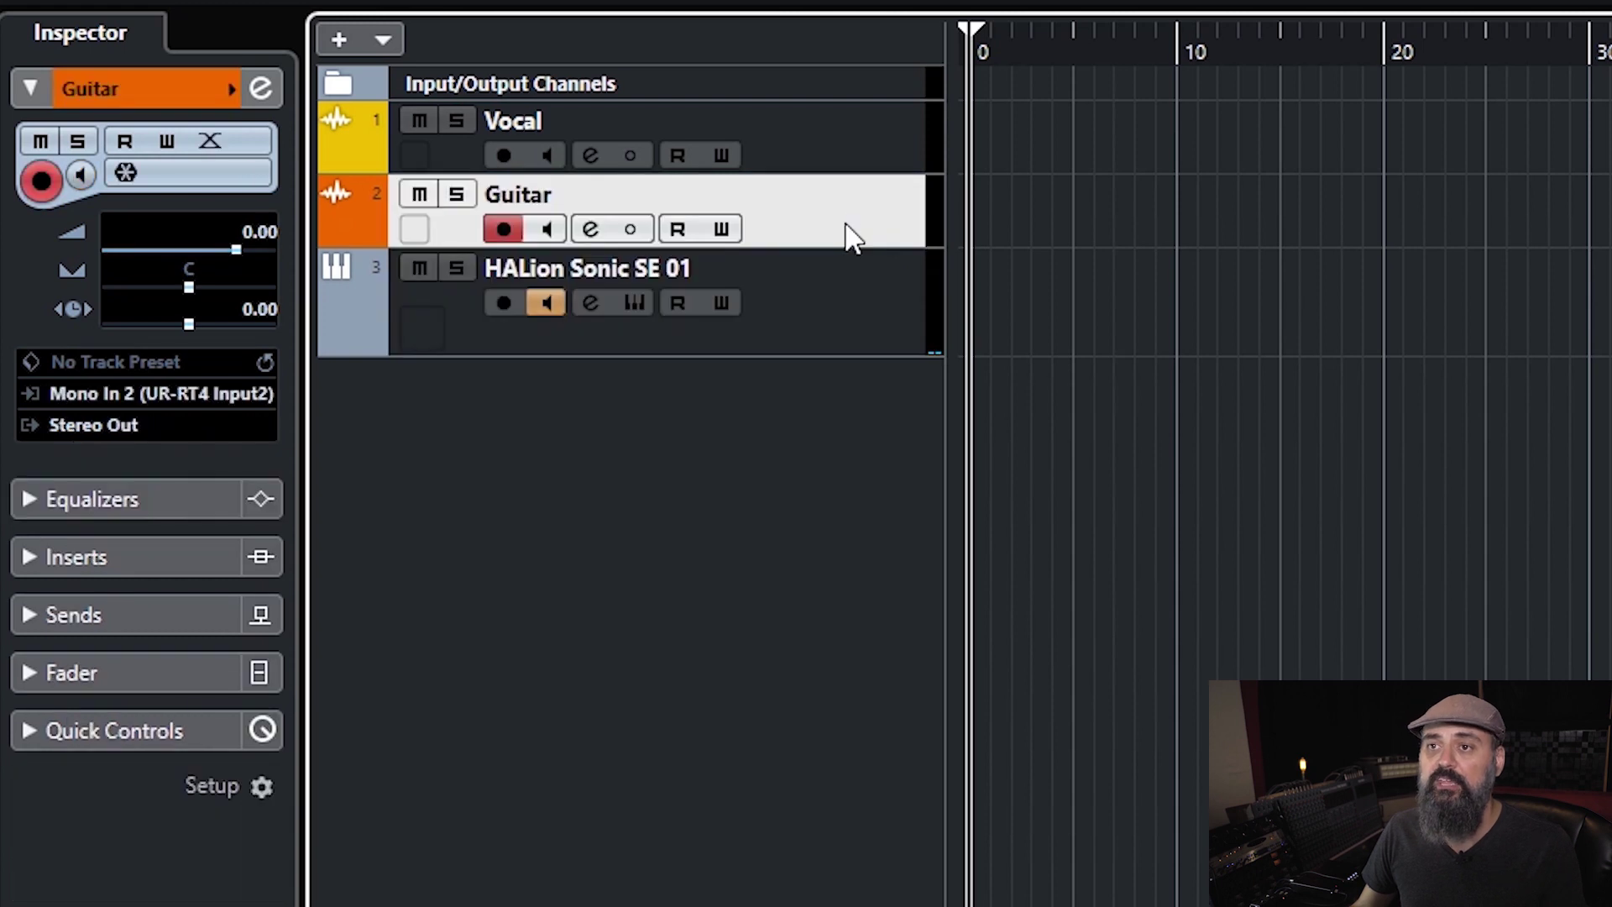
pyautogui.click(822, 144)
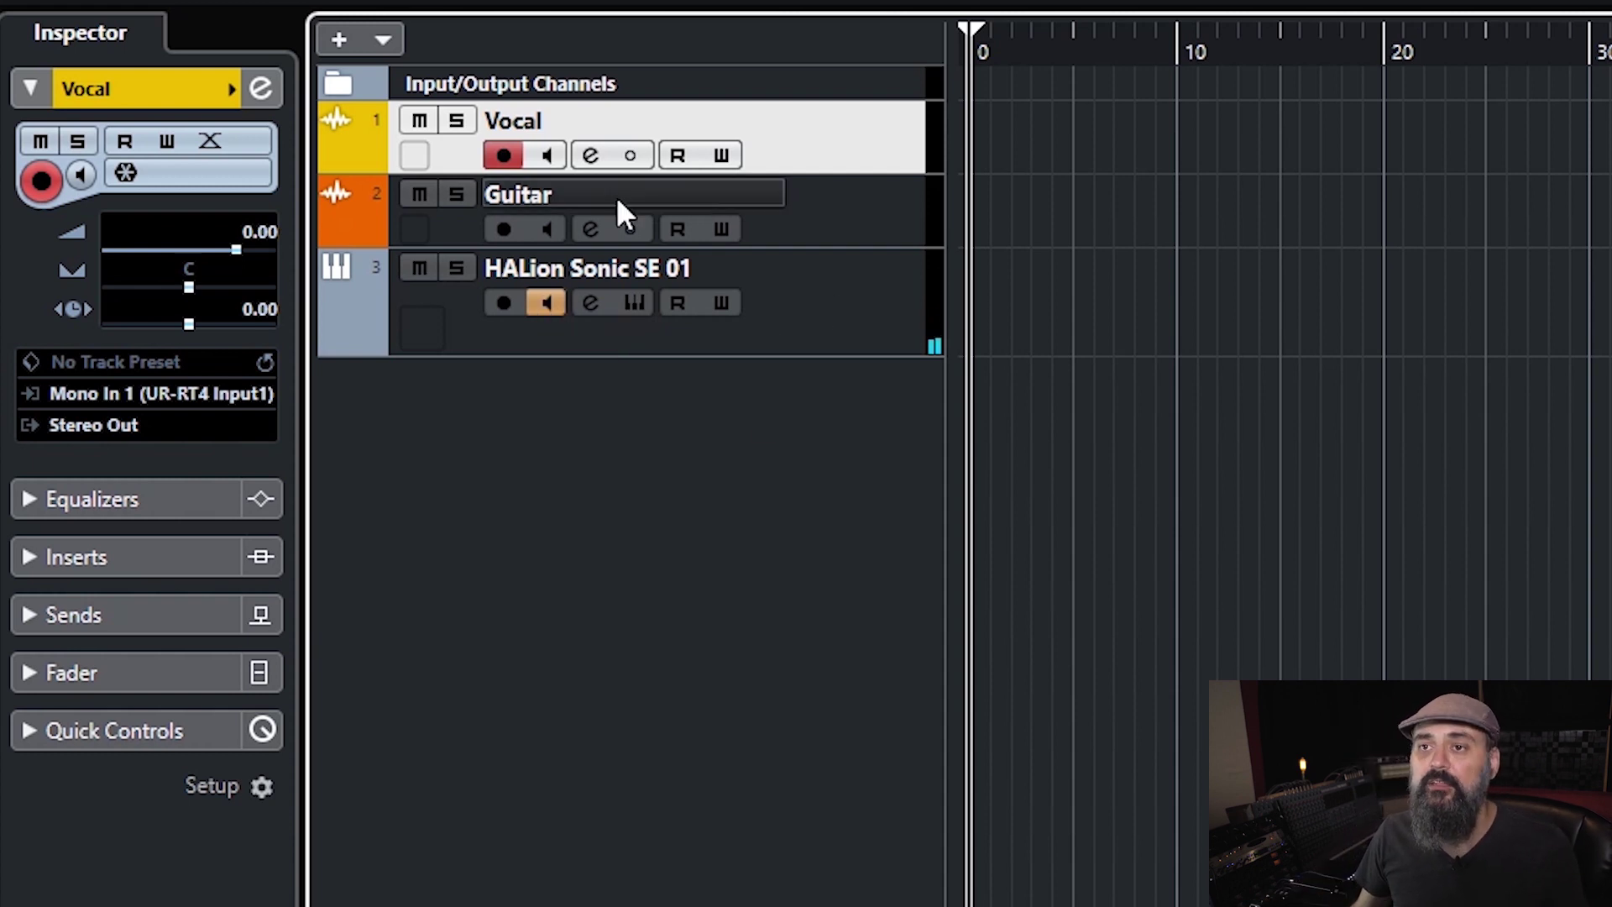
# Select the HALion Sonic SE 01 track and record a MIDI part about 15 seconds long from the project start.
pyautogui.click(816, 335)
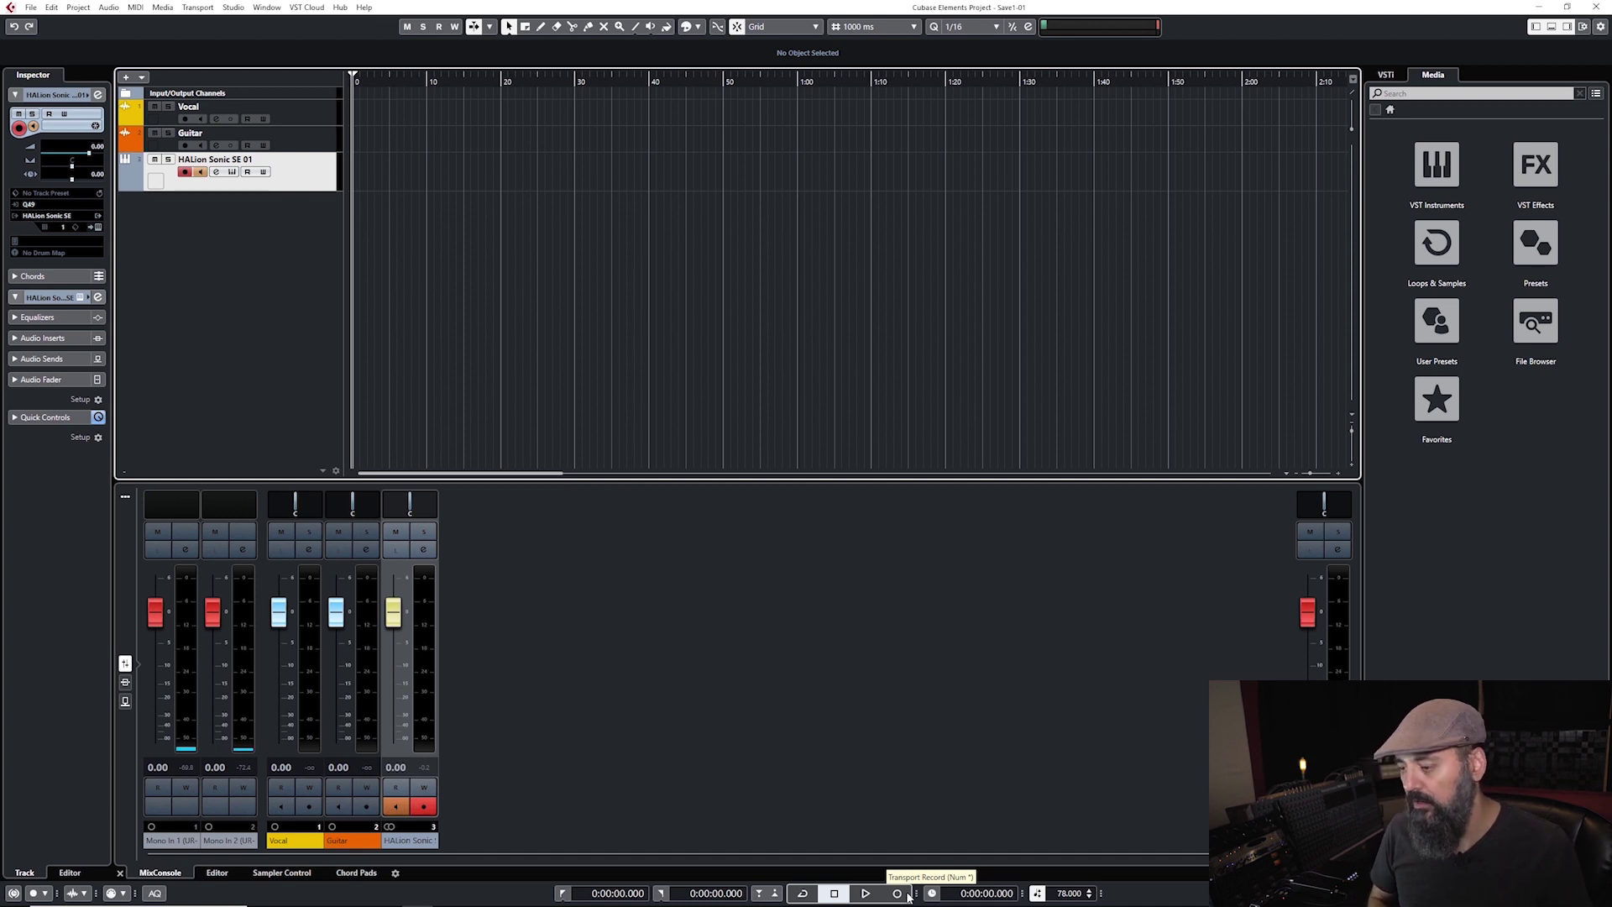
pyautogui.press('KP_Multiply')
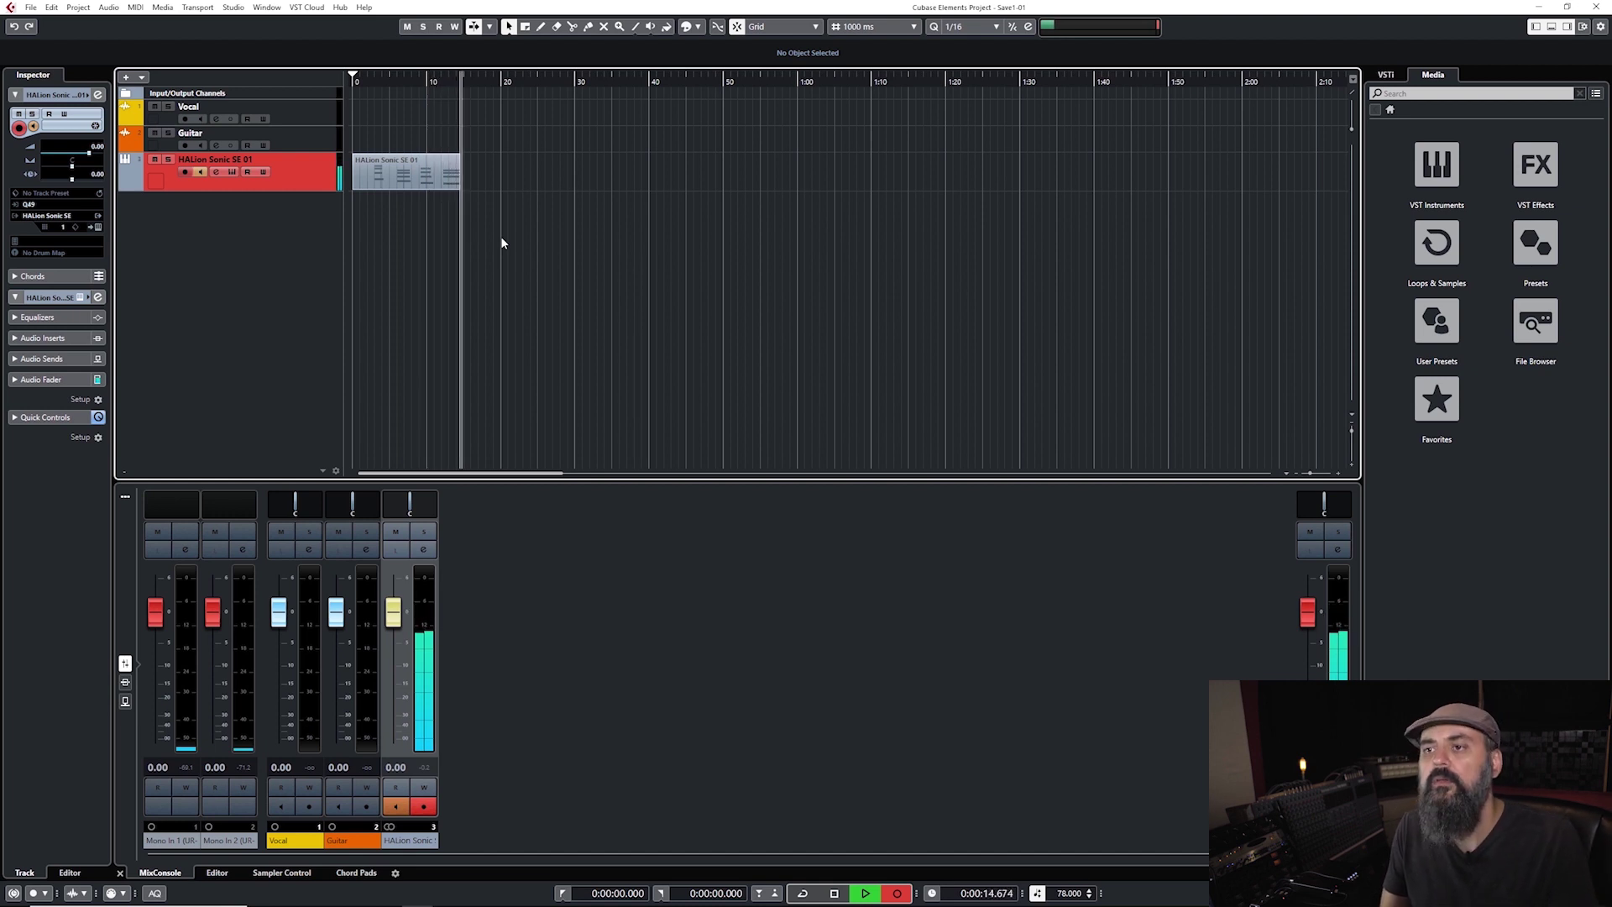
pyautogui.press('space')
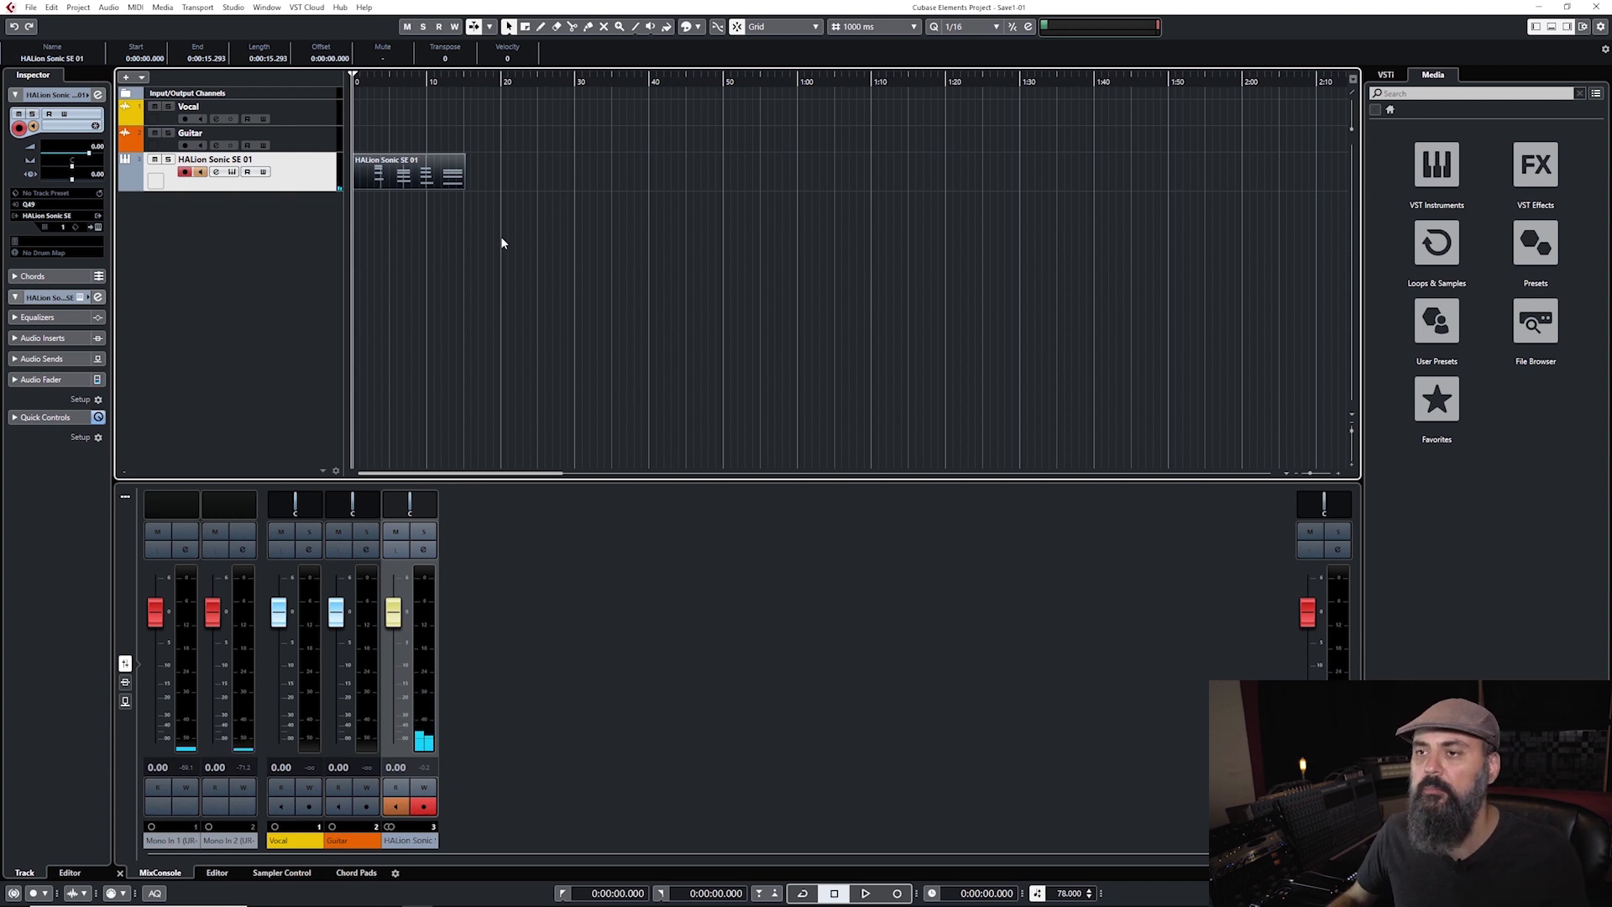
# Open the recorded MIDI part for note editing and lower the first chord's E2 note to D2.
pyautogui.doubleClick(407, 178)
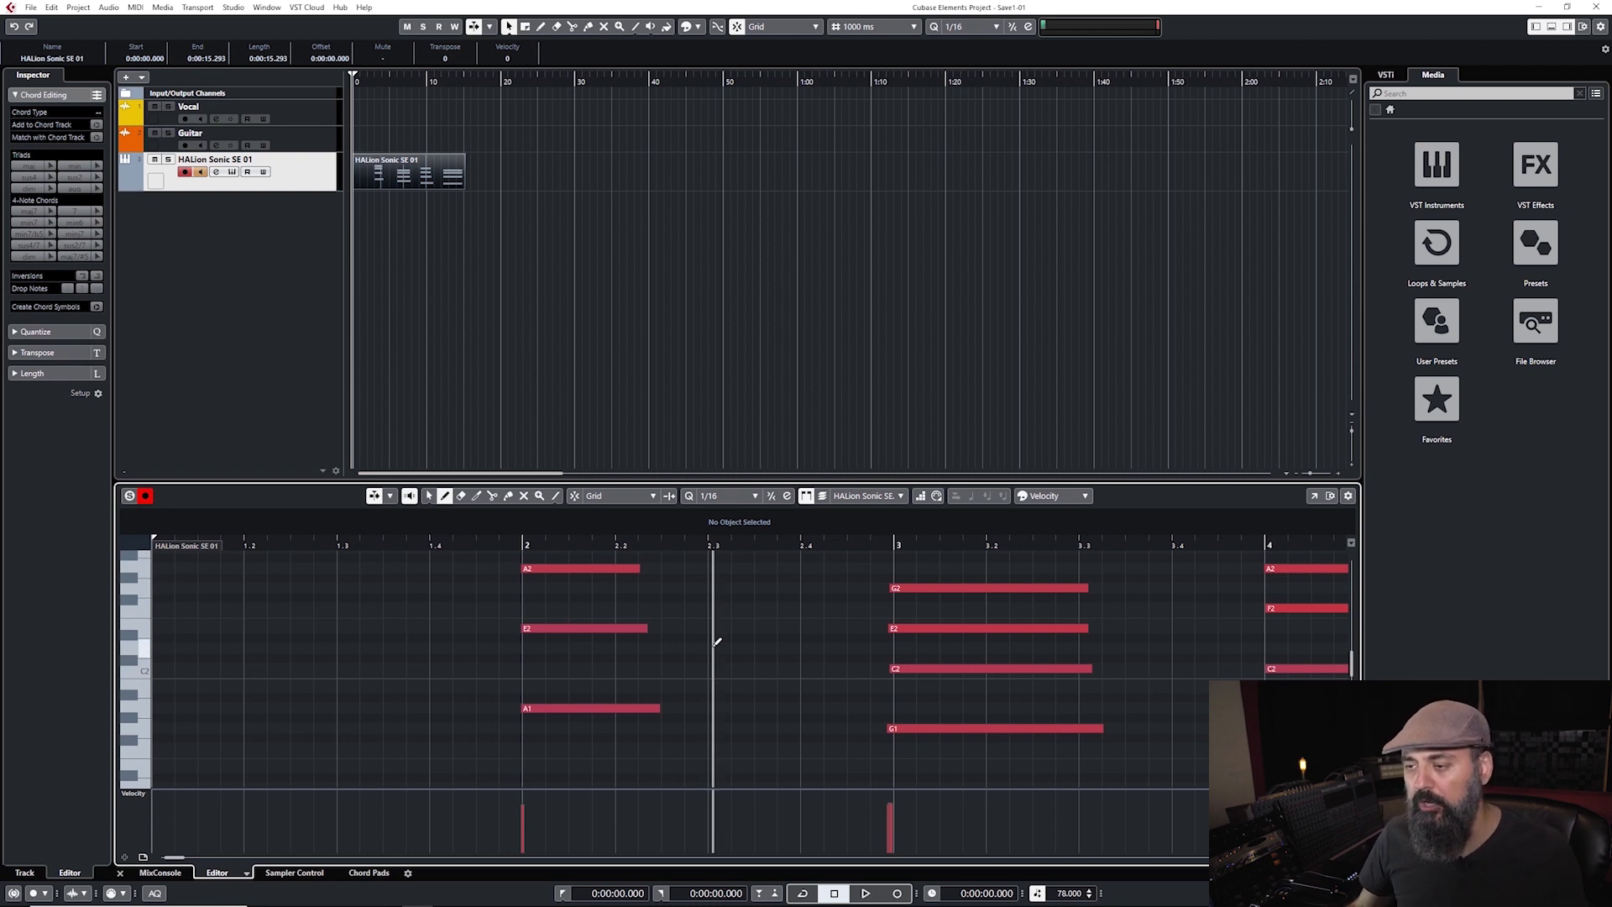
pyautogui.press('1')
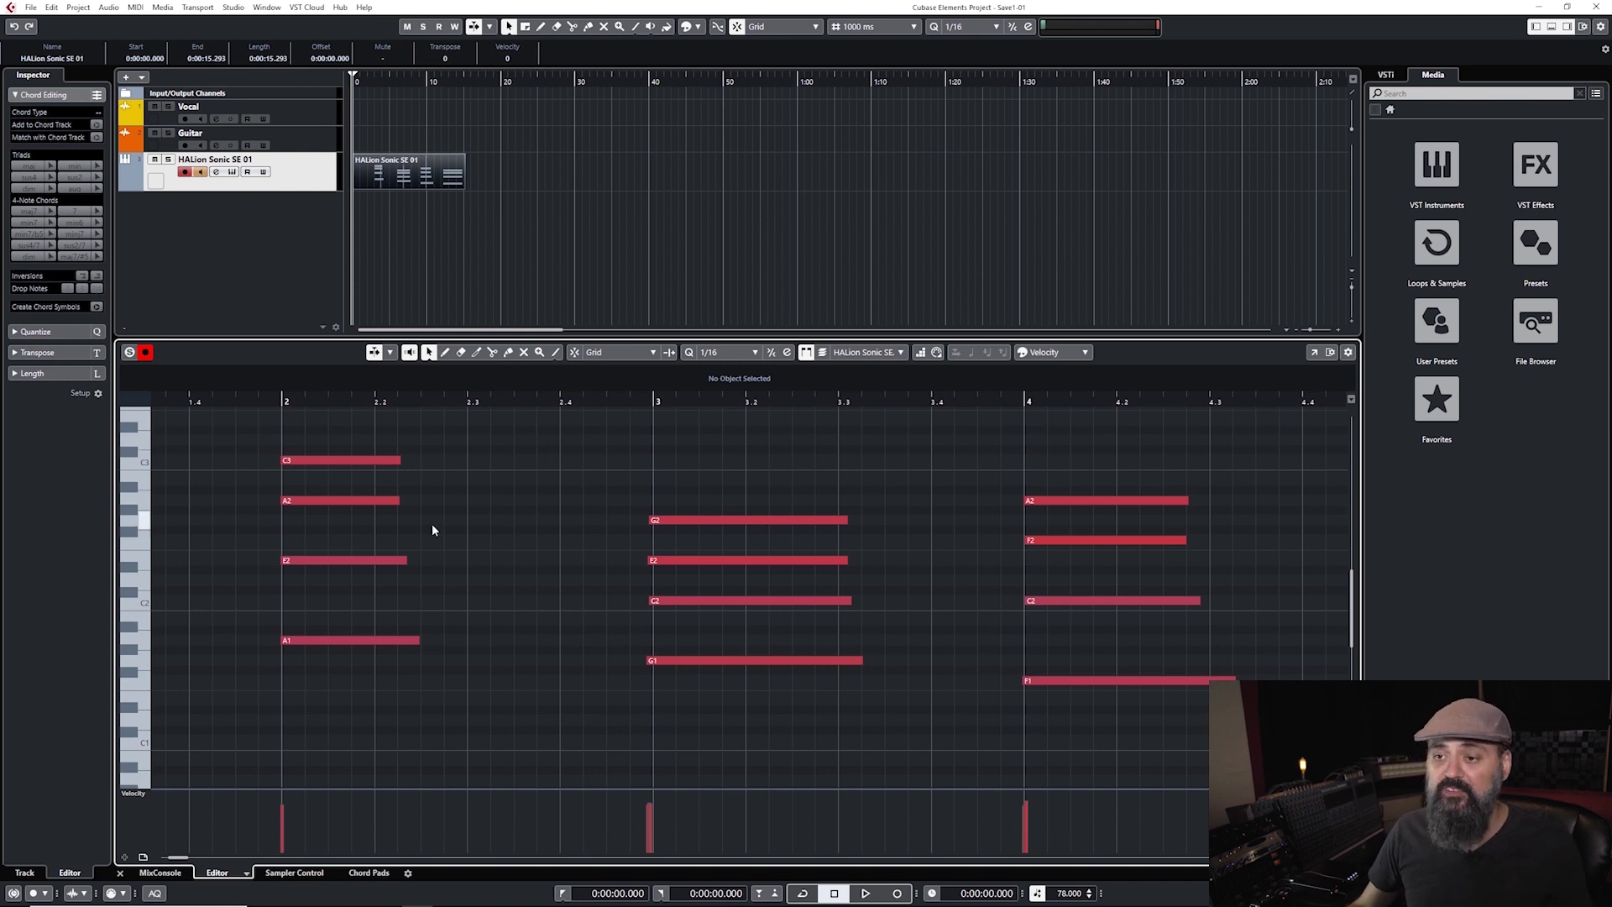
pyautogui.click(382, 560)
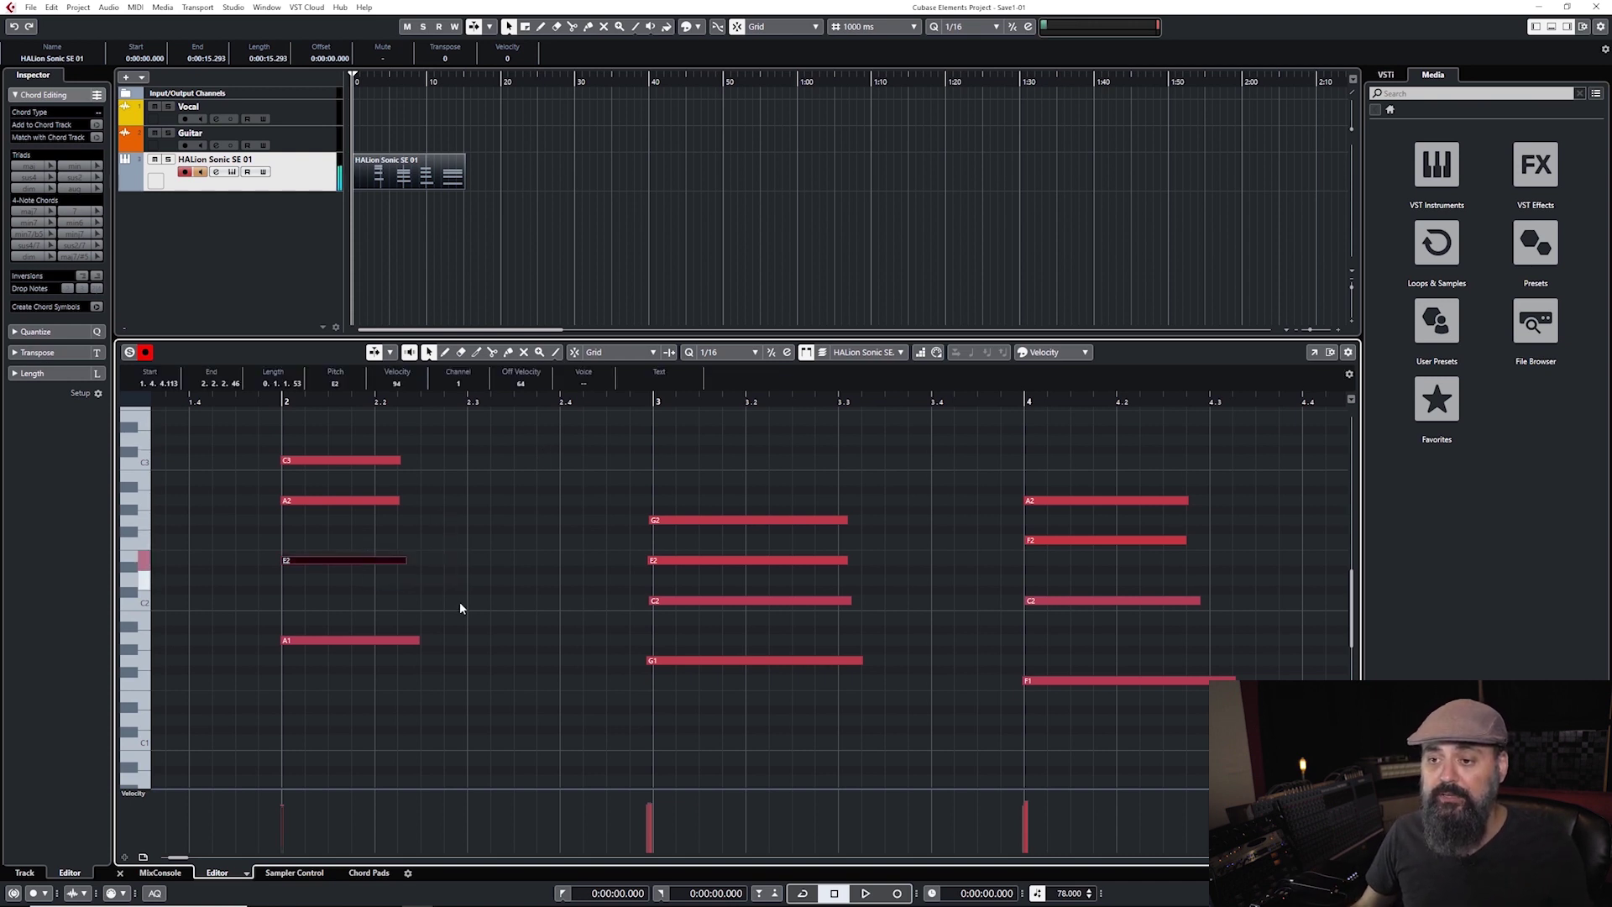
pyautogui.press('Down')
pyautogui.press('Down')
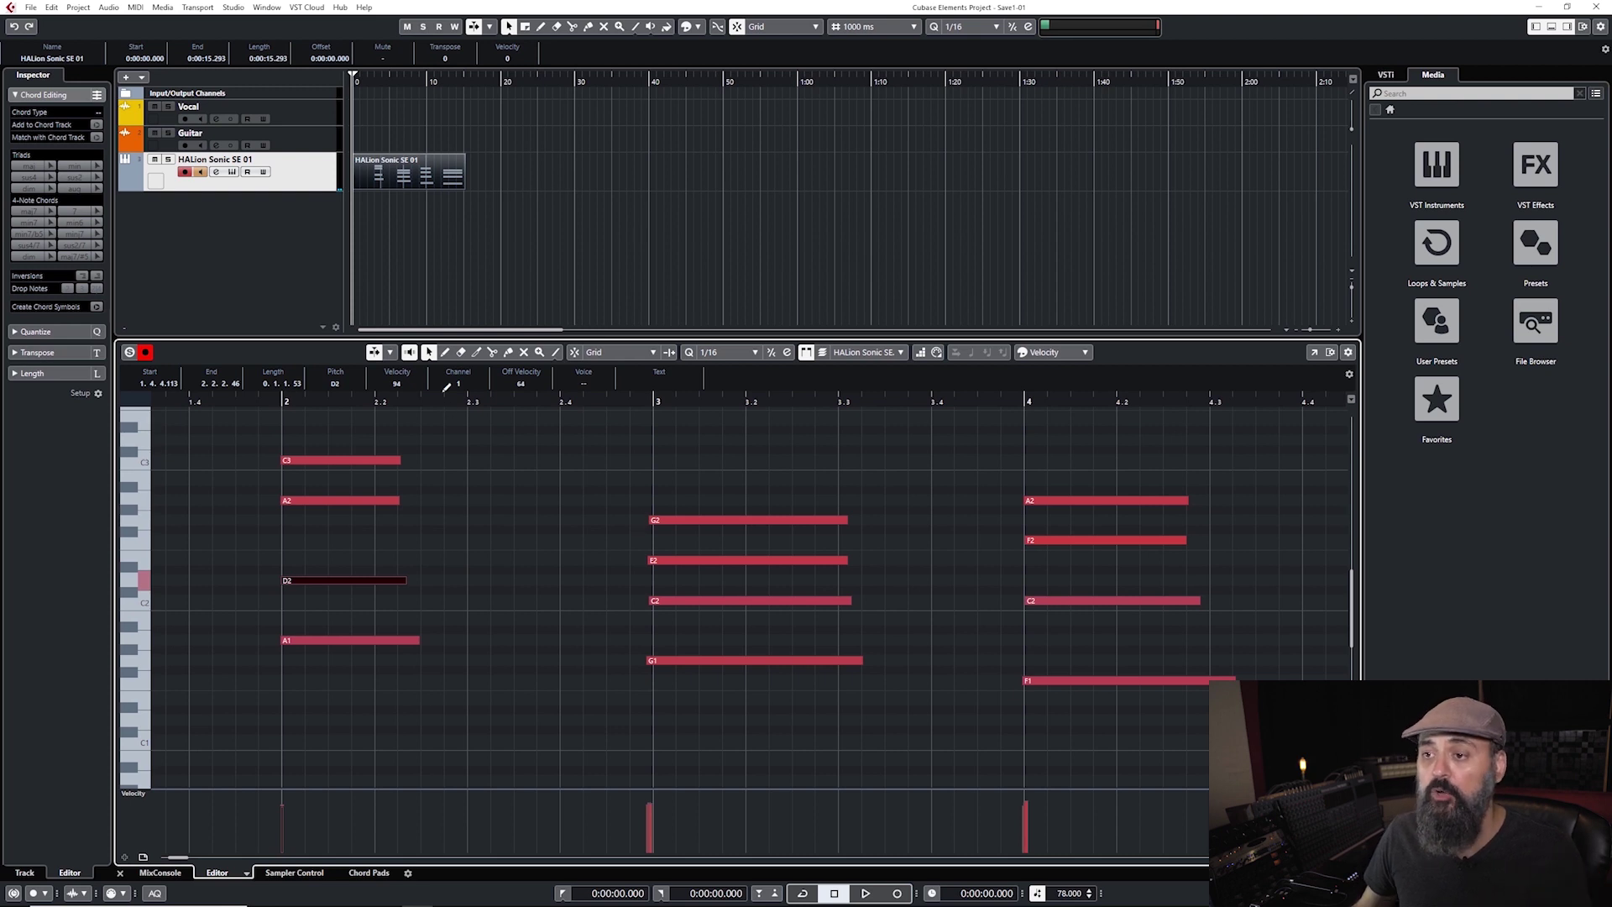
# Draw three extra notes, A#2, C#3 and E1, around the second chord with the Draw tool.
pyautogui.click(446, 355)
pyautogui.moveTo(473, 491); pyautogui.dragTo(768, 490)
pyautogui.moveTo(615, 450); pyautogui.dragTo(776, 450)
pyautogui.moveTo(612, 700); pyautogui.dragTo(813, 689)
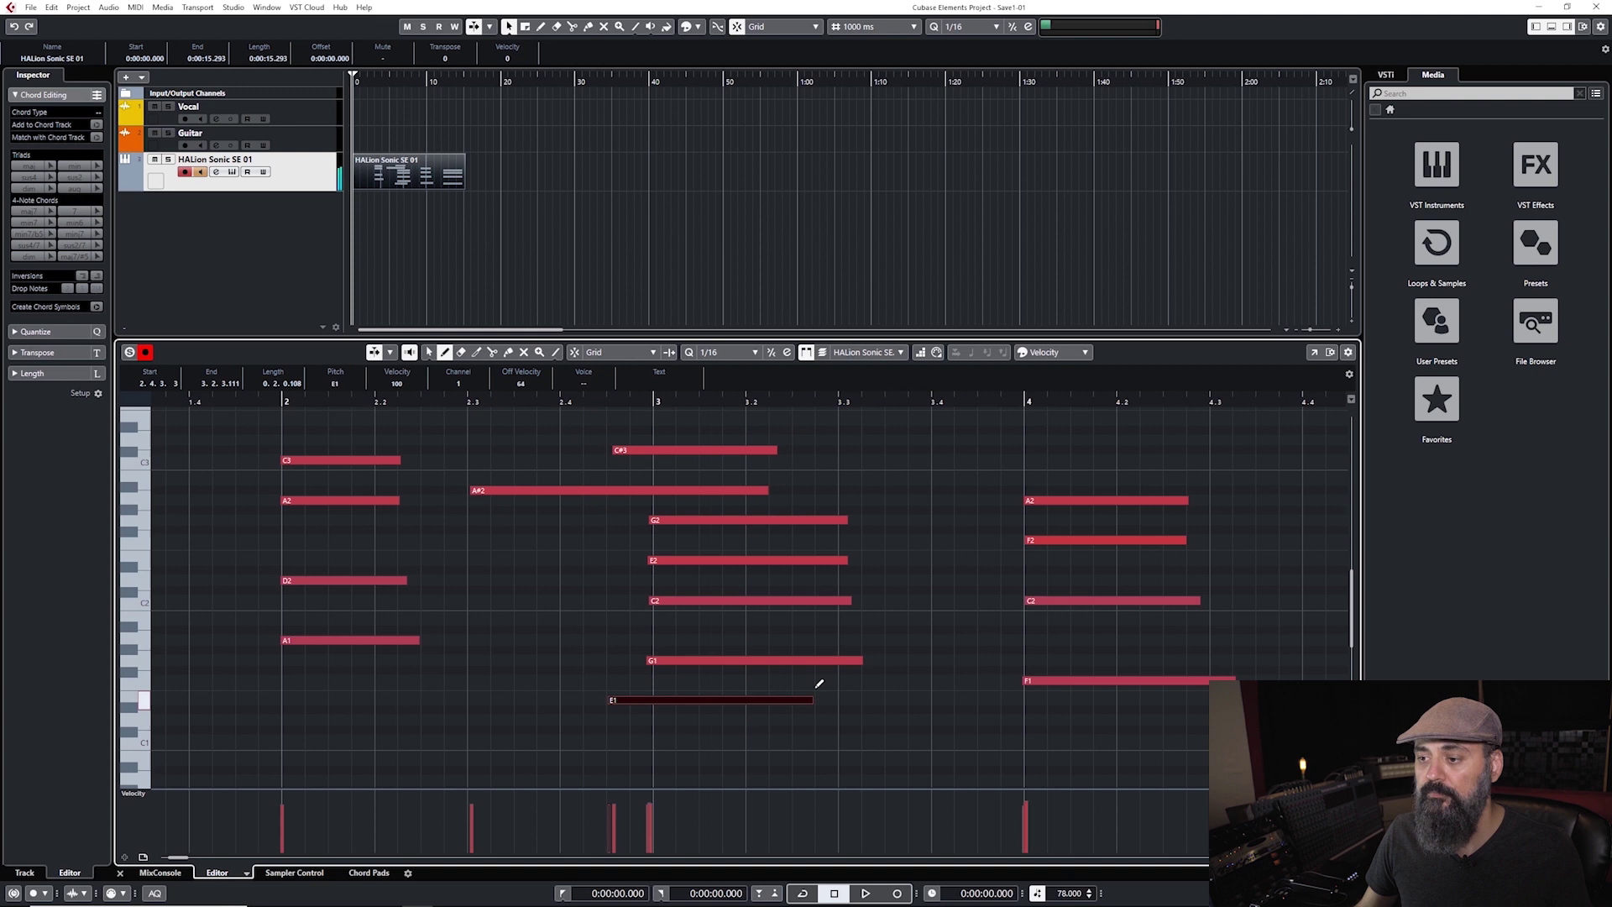
# Delete the drawn E1 note and undo the other drawn notes.
pyautogui.press('Delete')
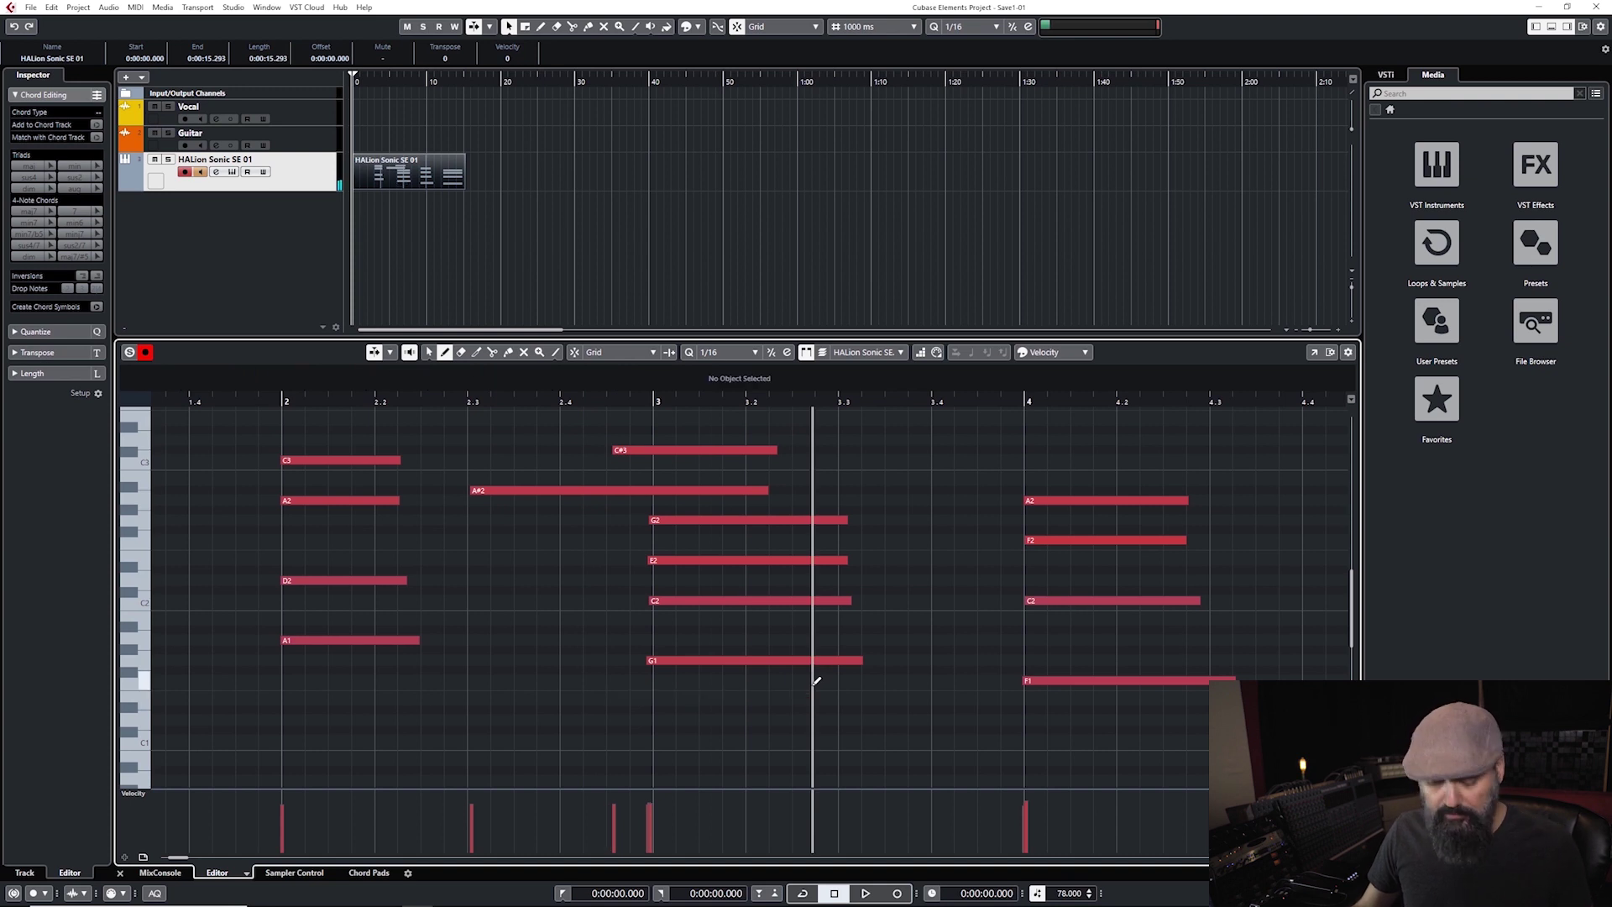
pyautogui.hotkey('ctrl', 'z')
pyautogui.hotkey('ctrl', 'z')
# Select all notes in the part, try raising them a semitone, and return them to their original pitches with the selection tool active.
pyautogui.hotkey('ctrl', 'a')
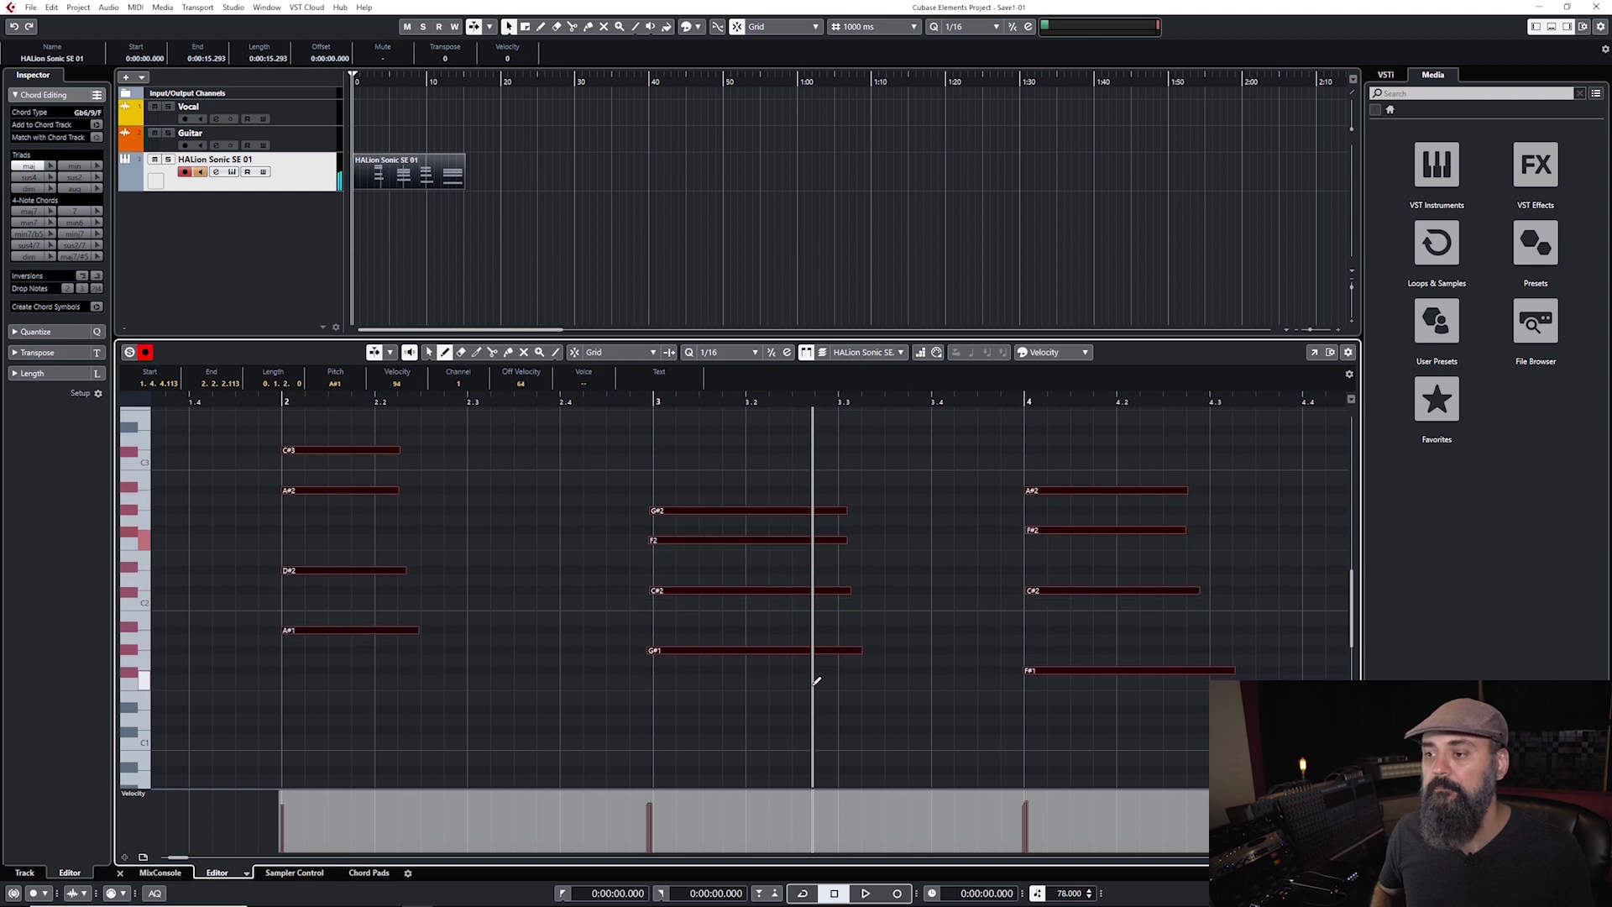
pyautogui.scroll(-1, 816, 680)
pyautogui.scroll(3, 816, 680)
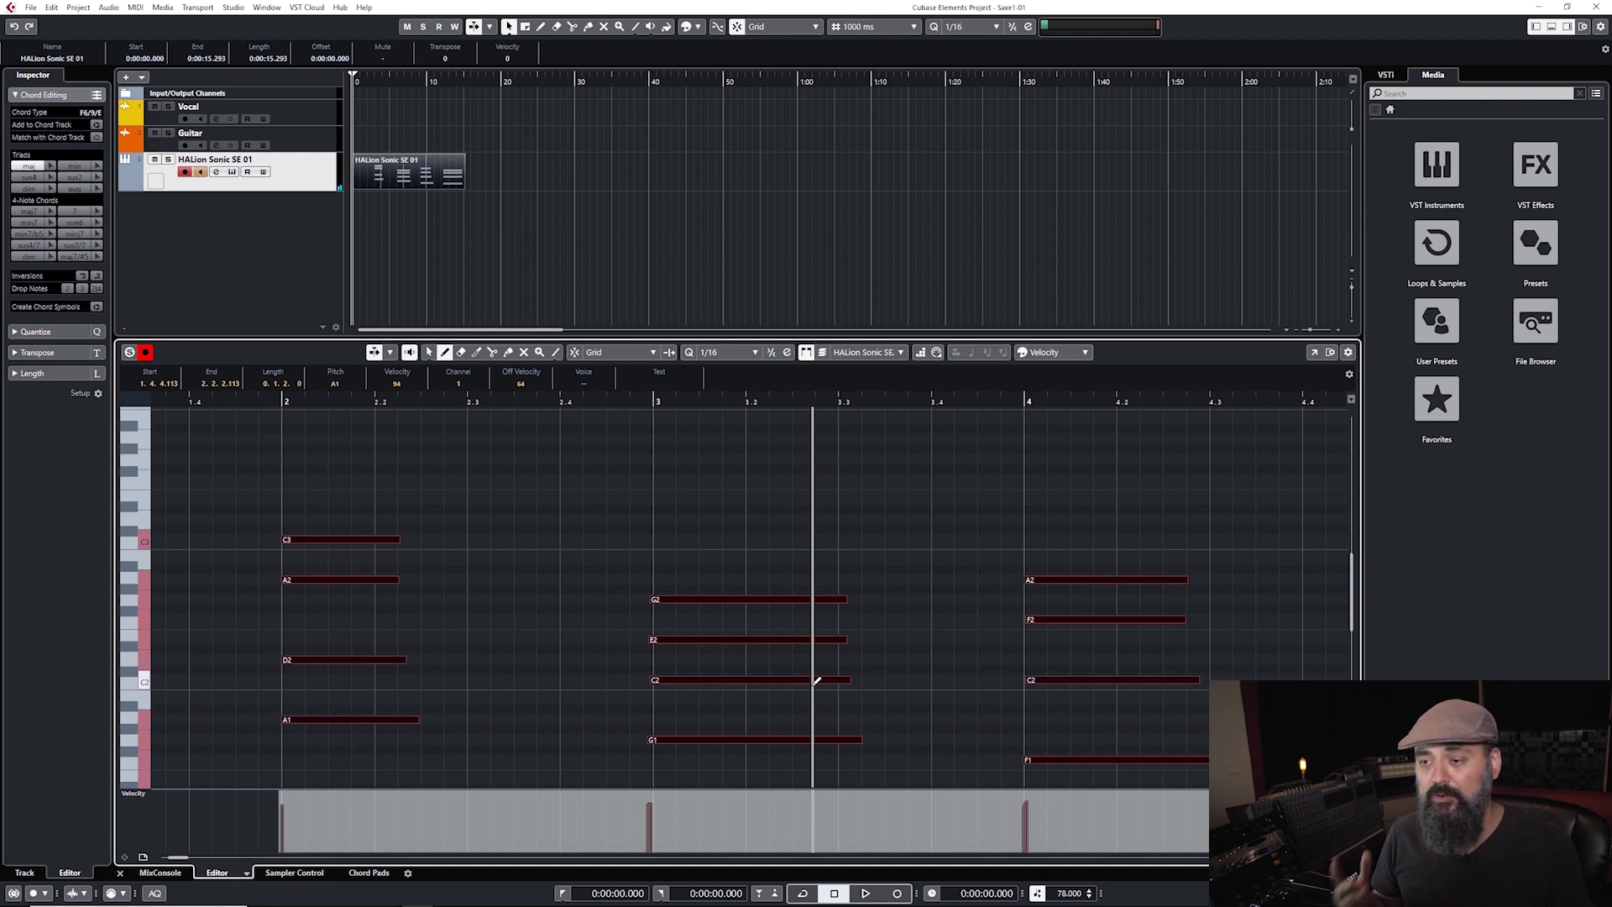
pyautogui.press('1')
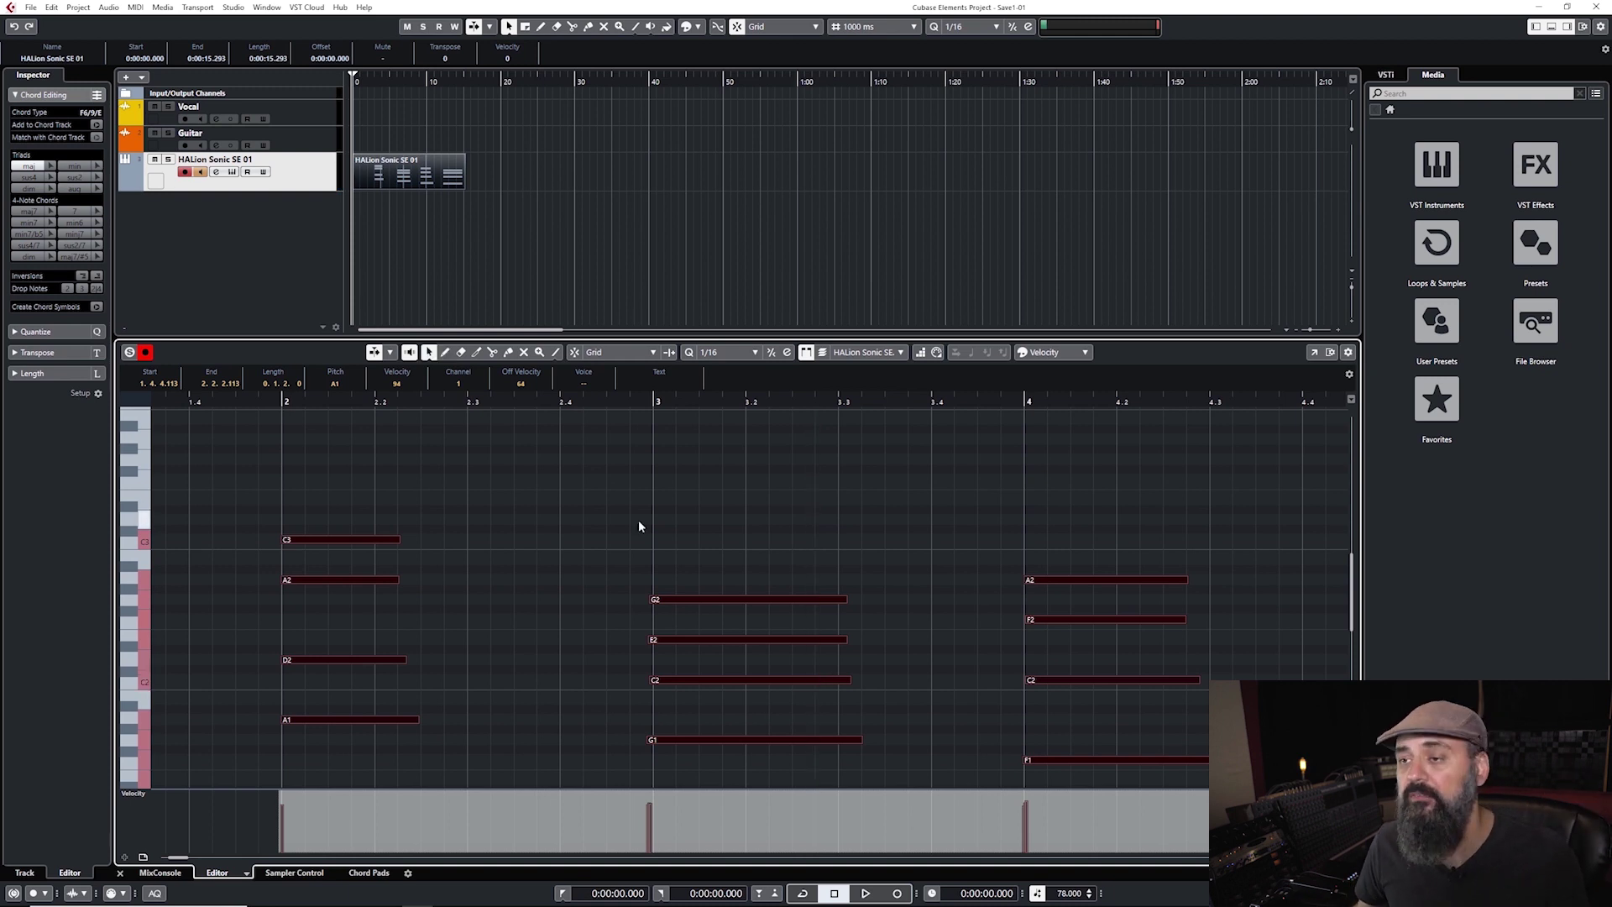
# Draw four extra notes, F3, D#3, A#2 and E2, between the first two chords, and undo them, returning to the selection tool.
pyautogui.click(638, 527)
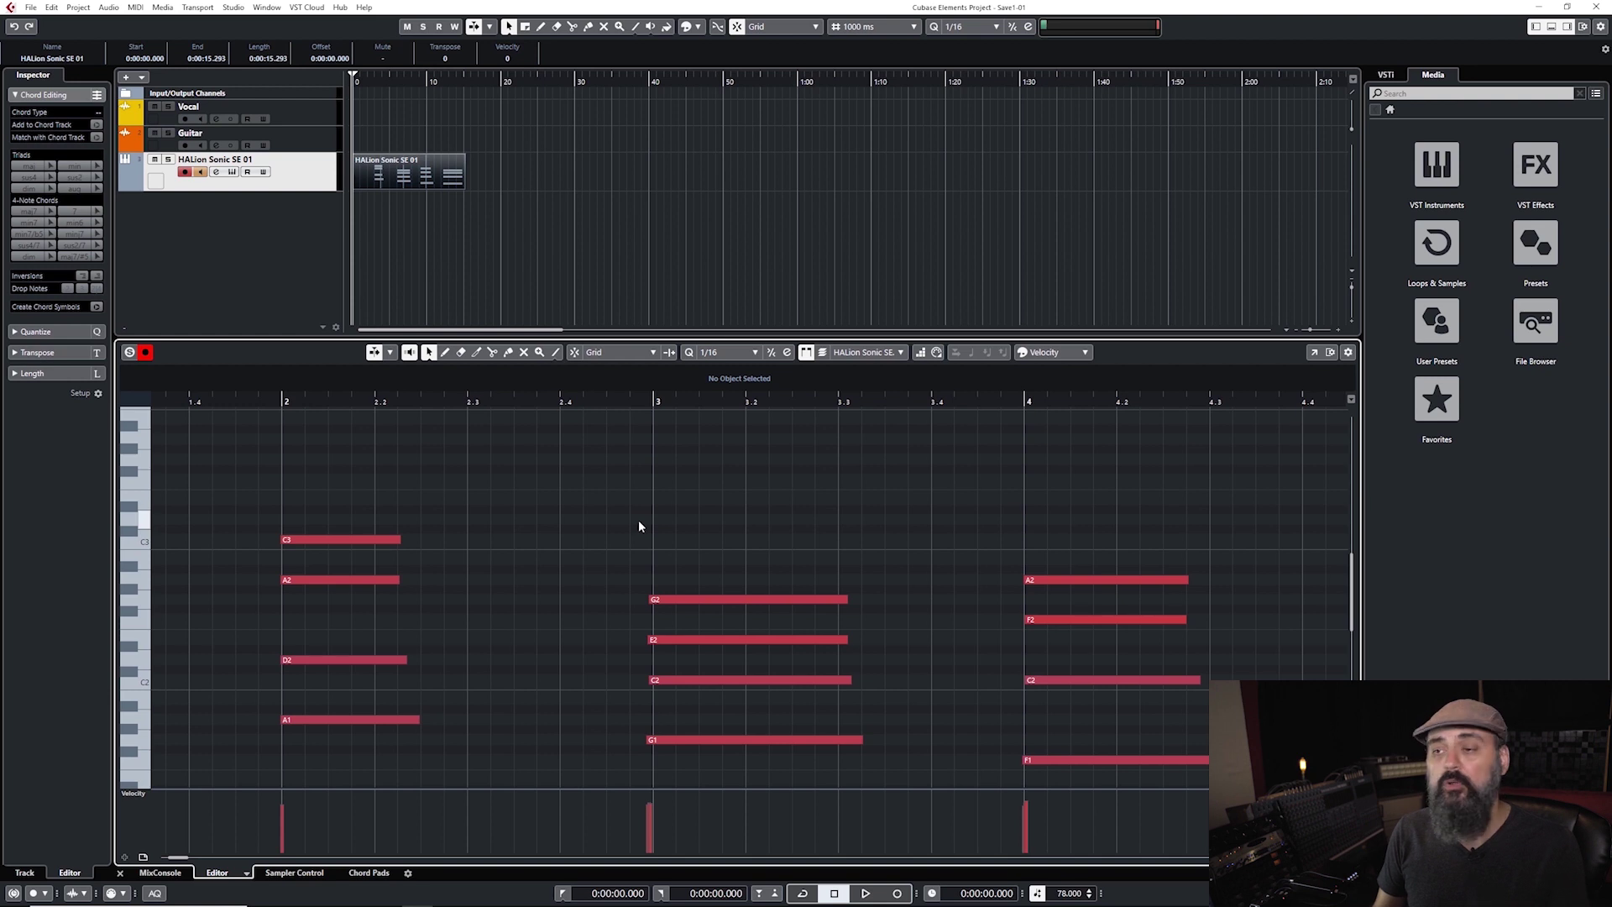
pyautogui.click(444, 352)
pyautogui.moveTo(290, 479); pyautogui.dragTo(521, 480)
pyautogui.moveTo(326, 509); pyautogui.dragTo(600, 509)
pyautogui.moveTo(467, 570); pyautogui.dragTo(675, 570)
pyautogui.moveTo(469, 638); pyautogui.dragTo(620, 638)
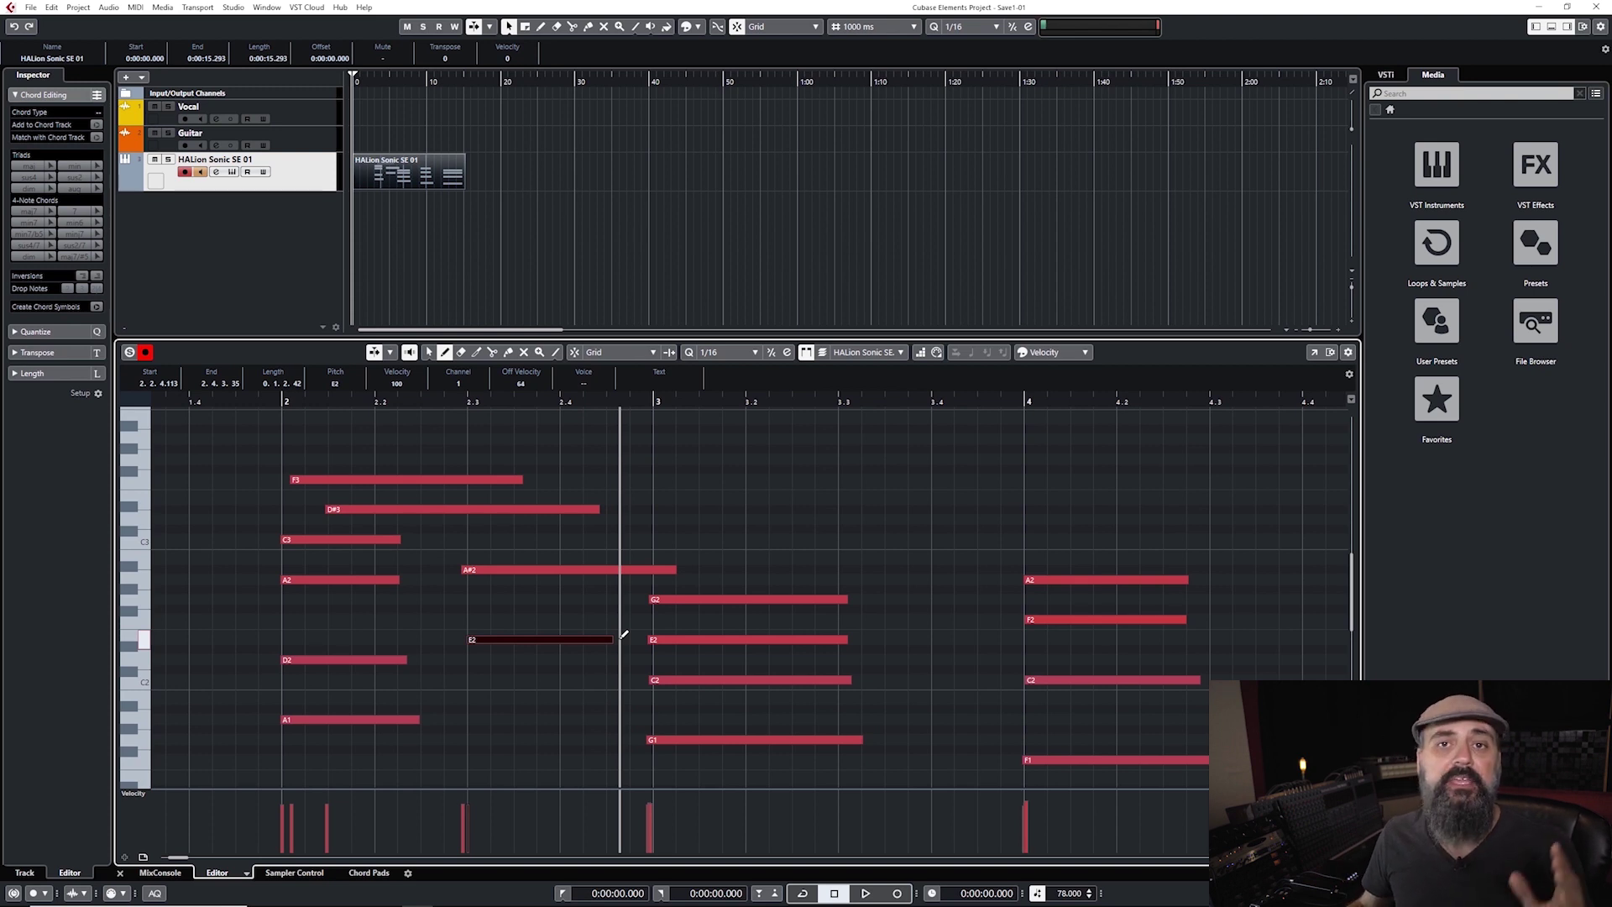
pyautogui.hotkey('ctrl', 'z')
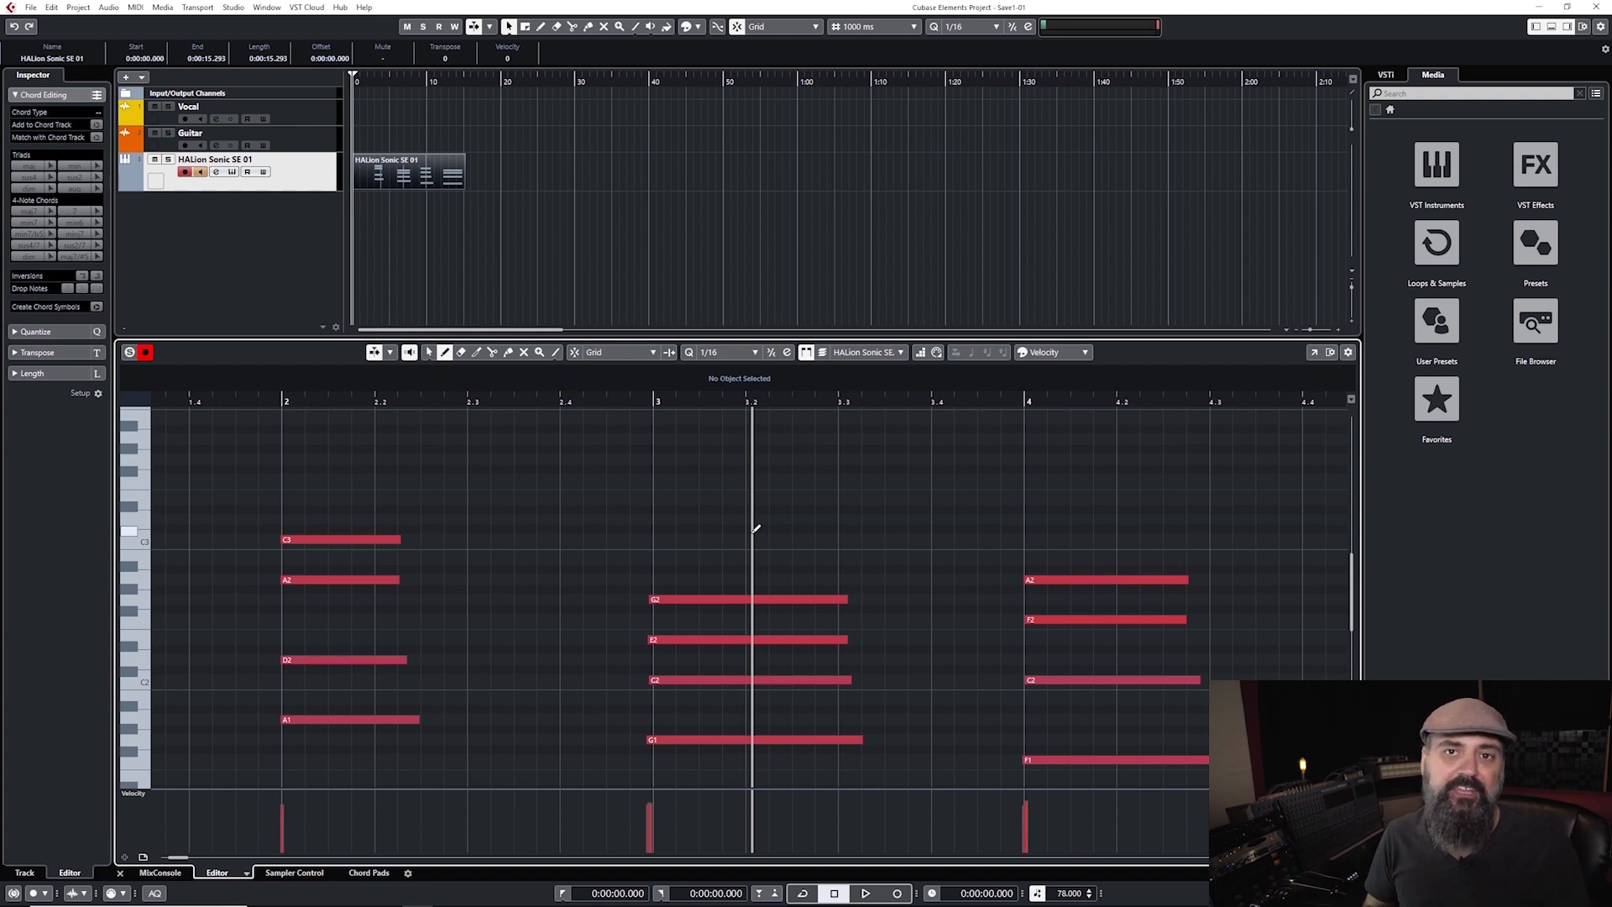
pyautogui.press('1')
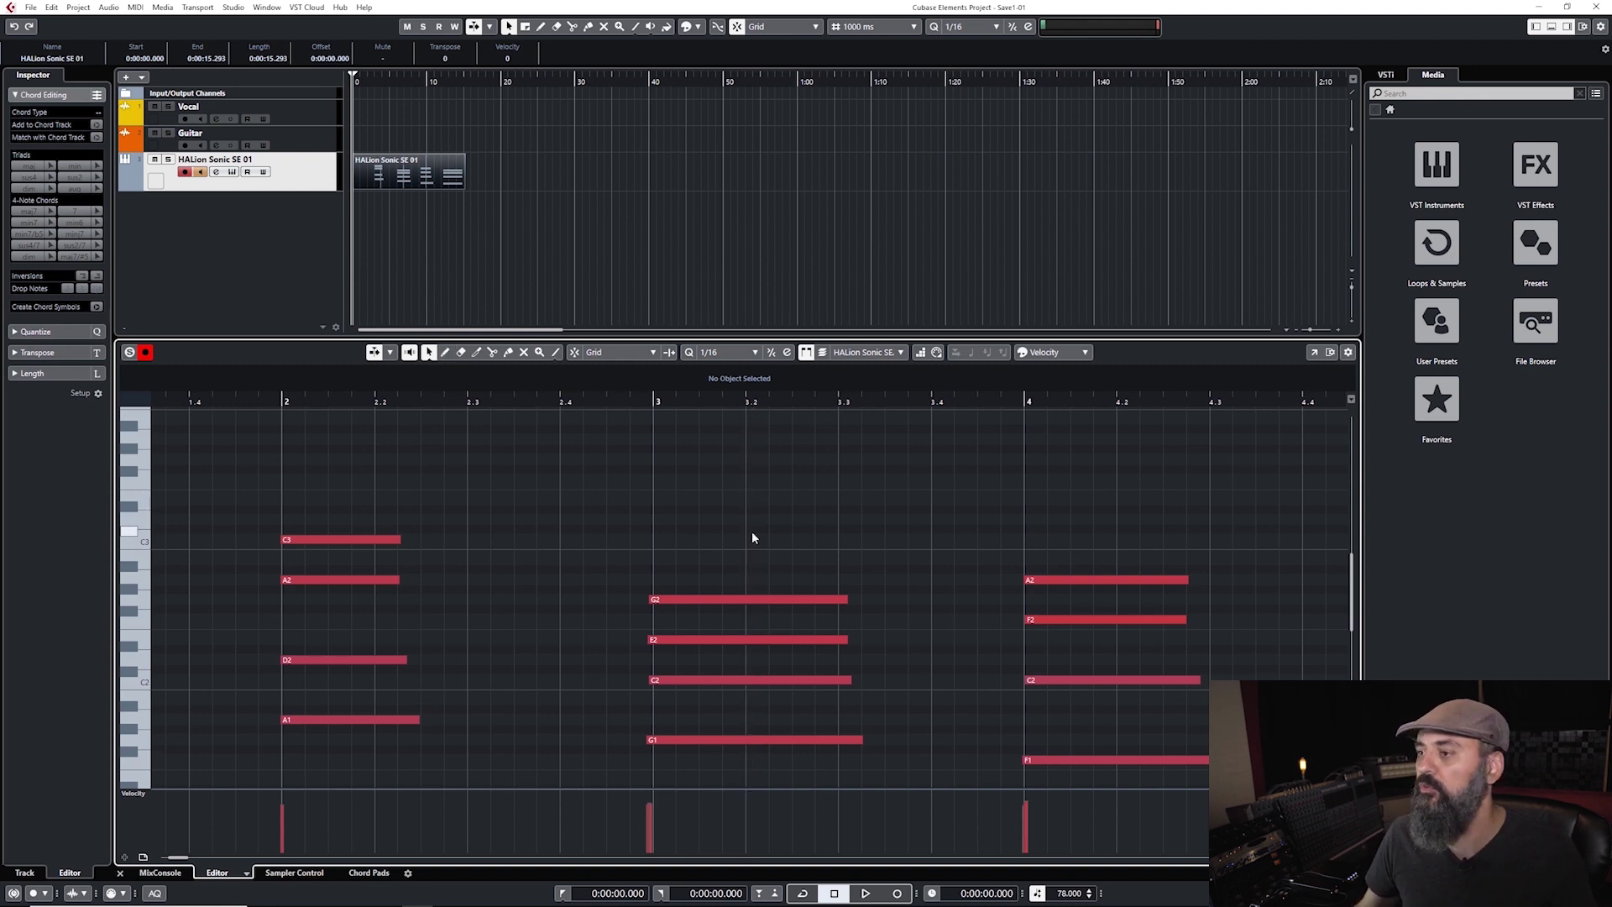
# Show the chord pads in a reduced-height lower zone and delete the recorded HALion Sonic SE 01 part from its track.
pyautogui.click(369, 872)
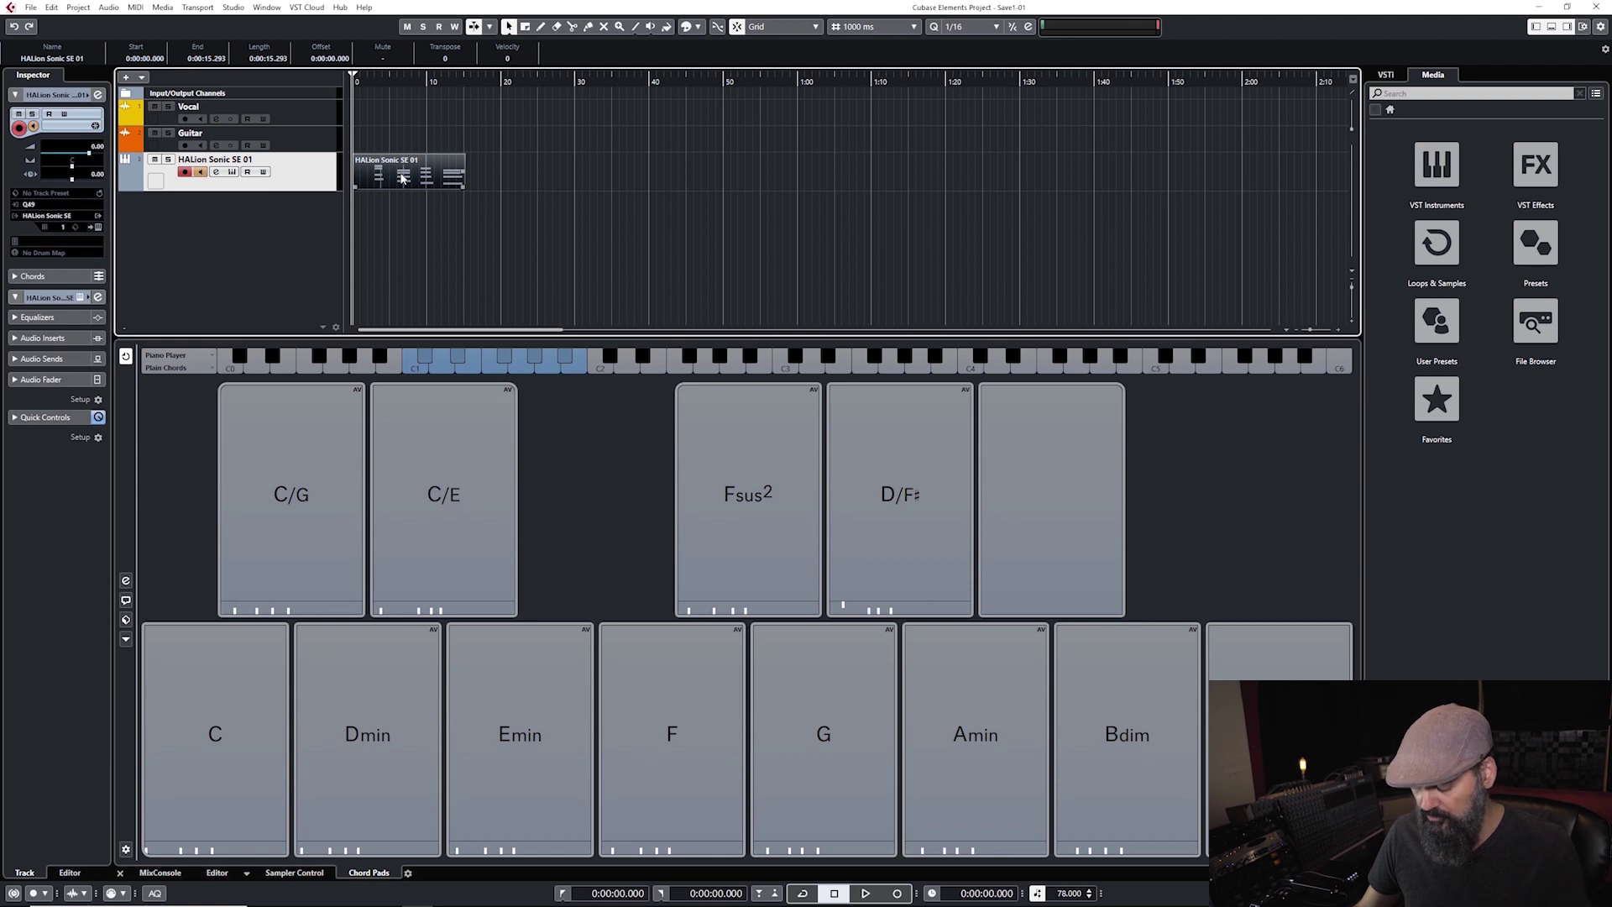
pyautogui.press('Delete')
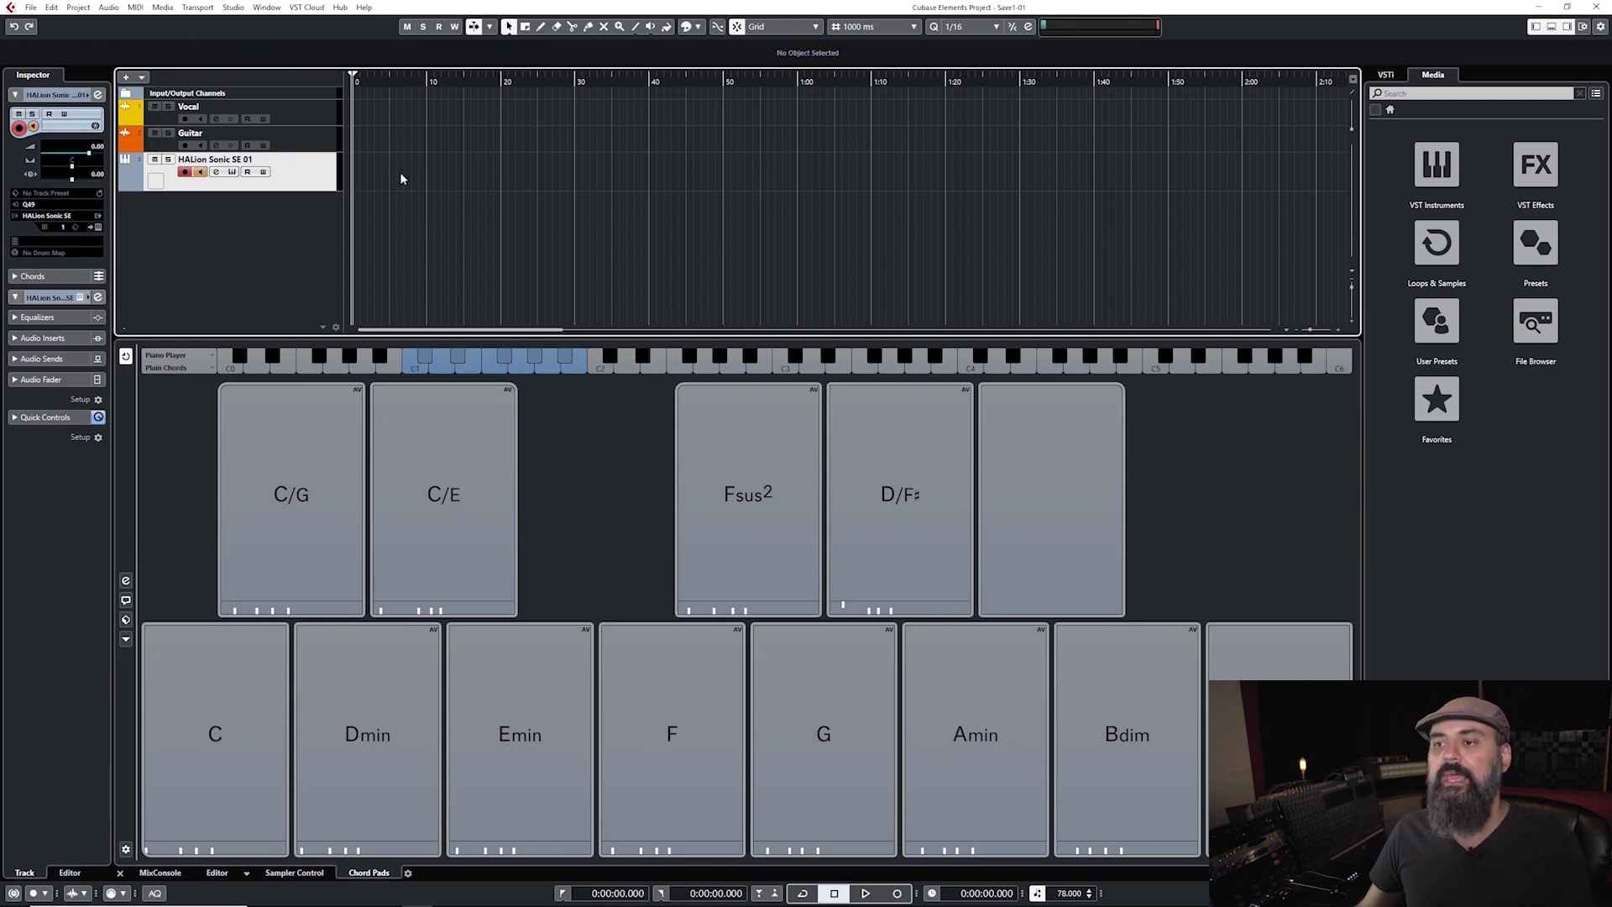
pyautogui.moveTo(628, 336); pyautogui.dragTo(628, 472)
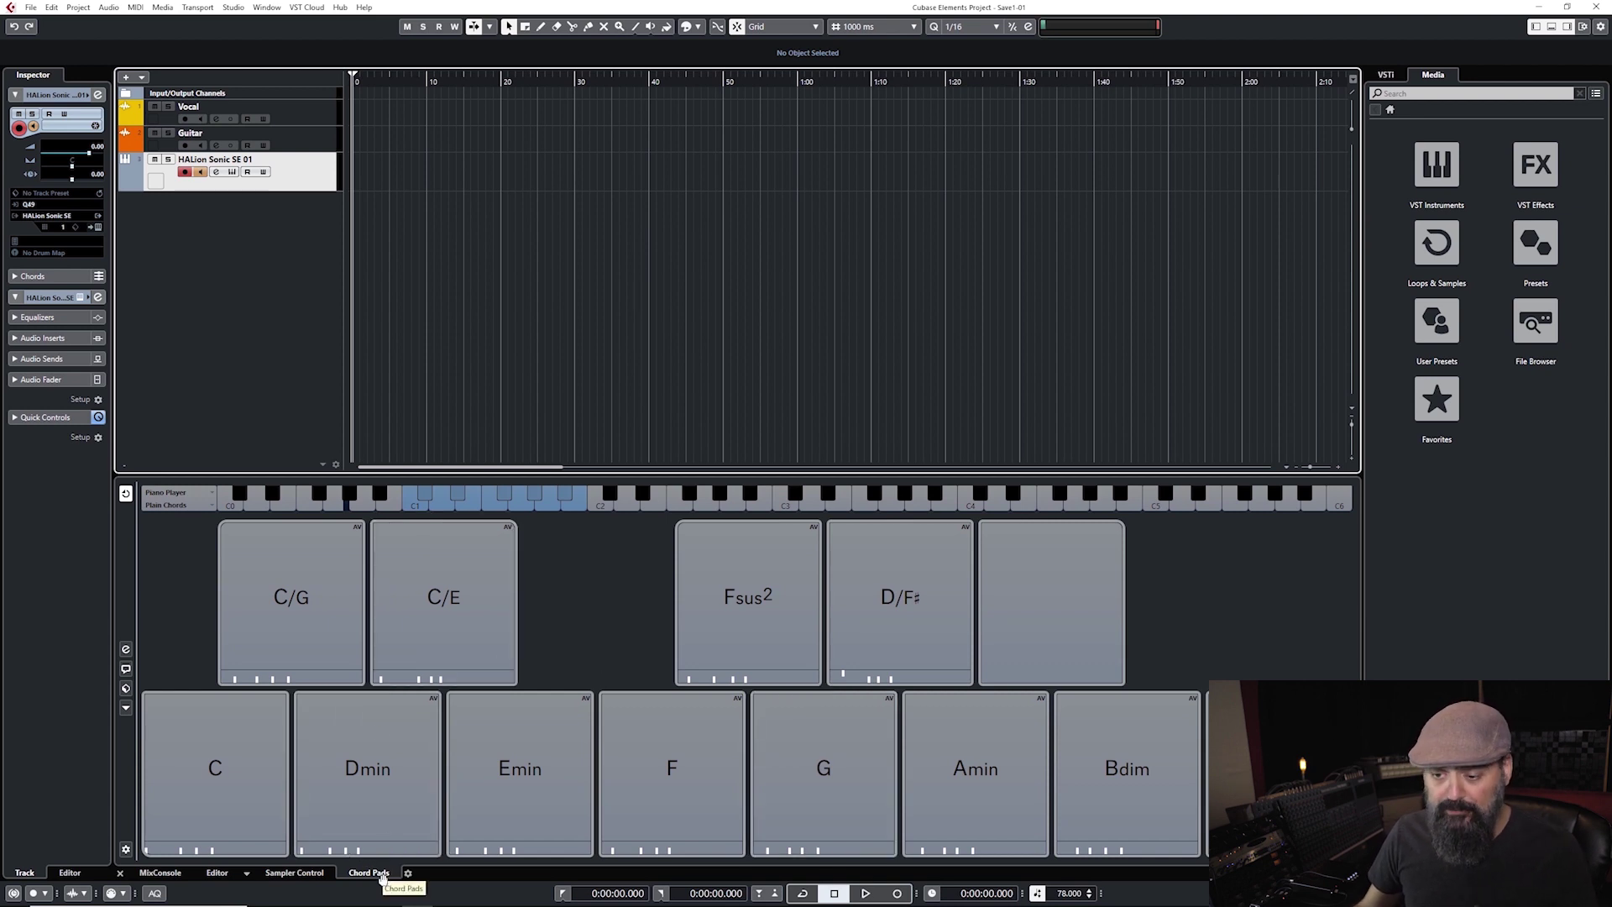
# Look through the MixConsole, Editor and Sampler Control views of the lower zone and return to the chord pads.
pyautogui.click(146, 874)
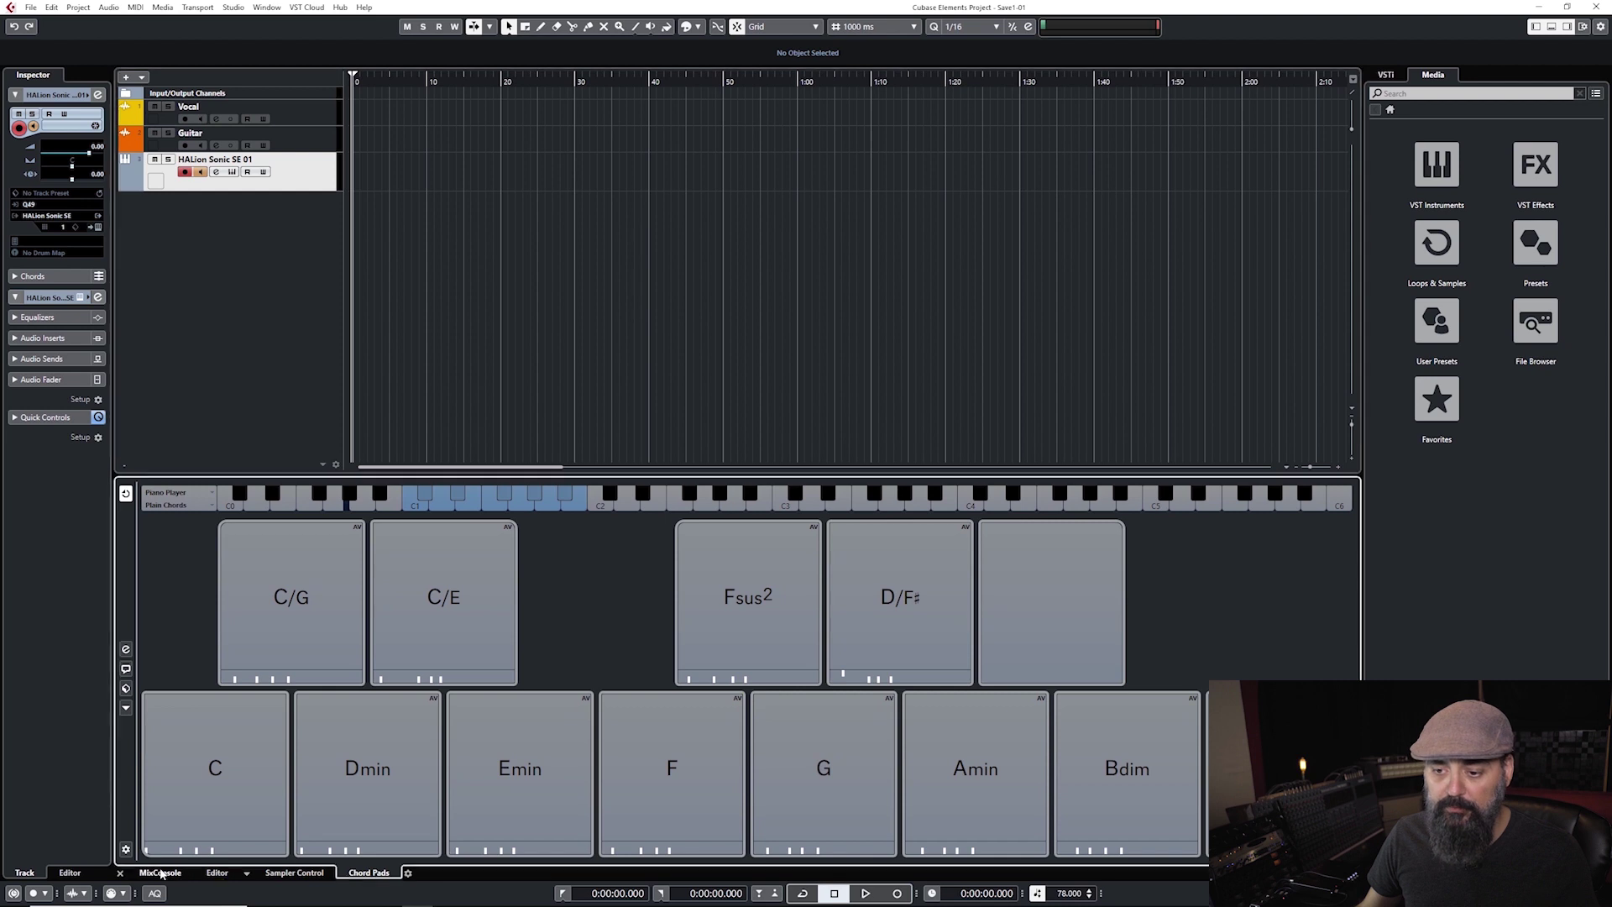
pyautogui.click(217, 874)
pyautogui.click(281, 873)
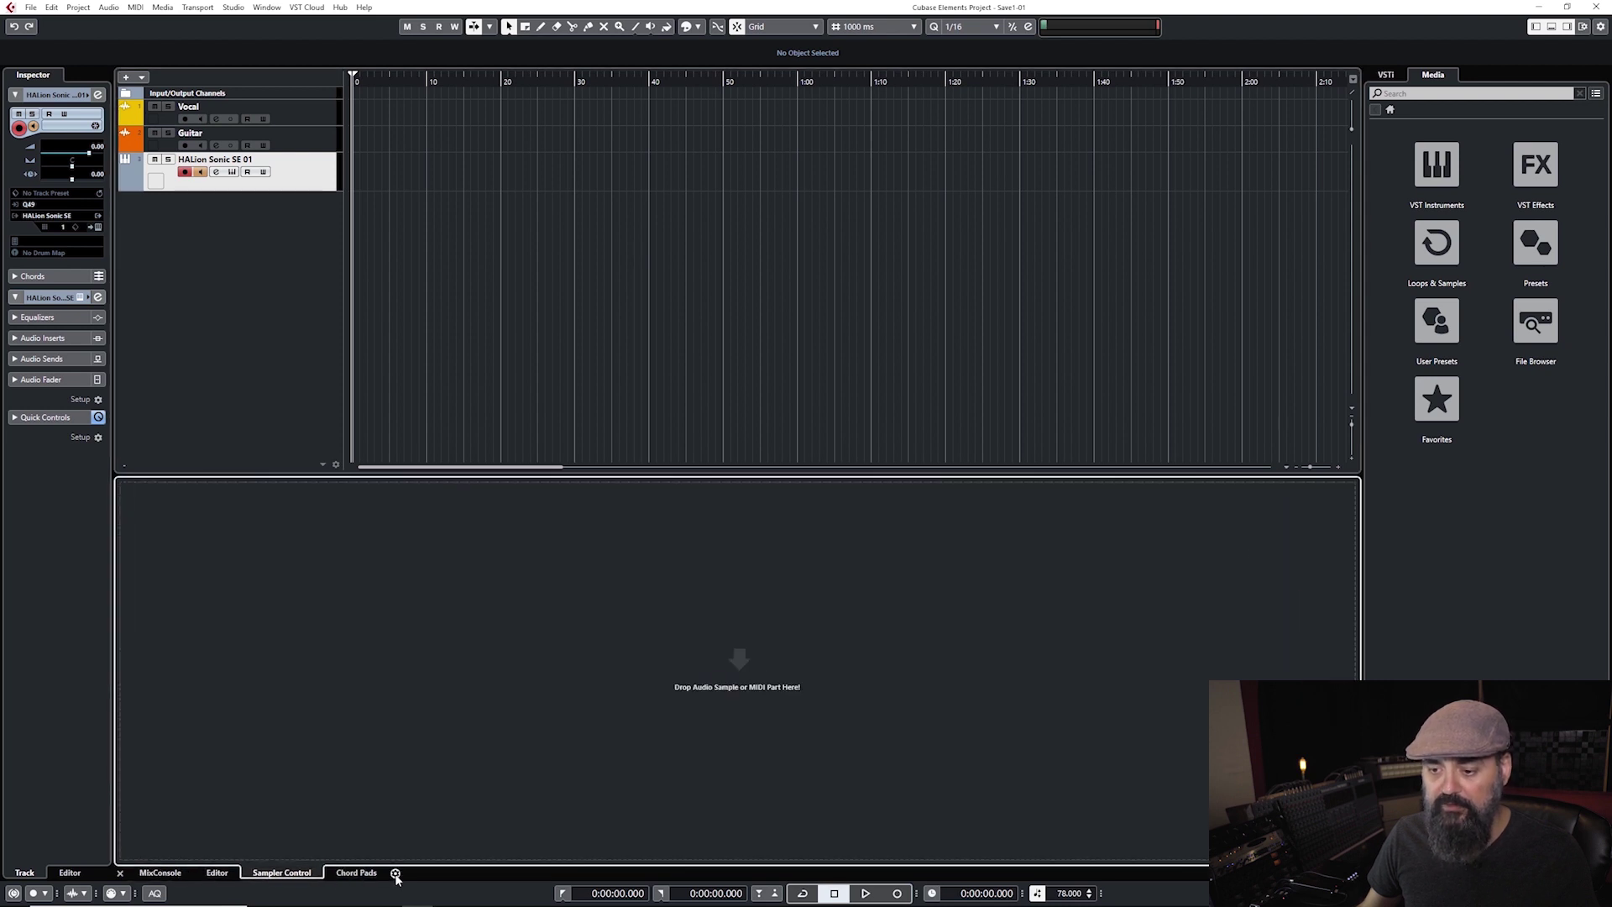
pyautogui.click(351, 874)
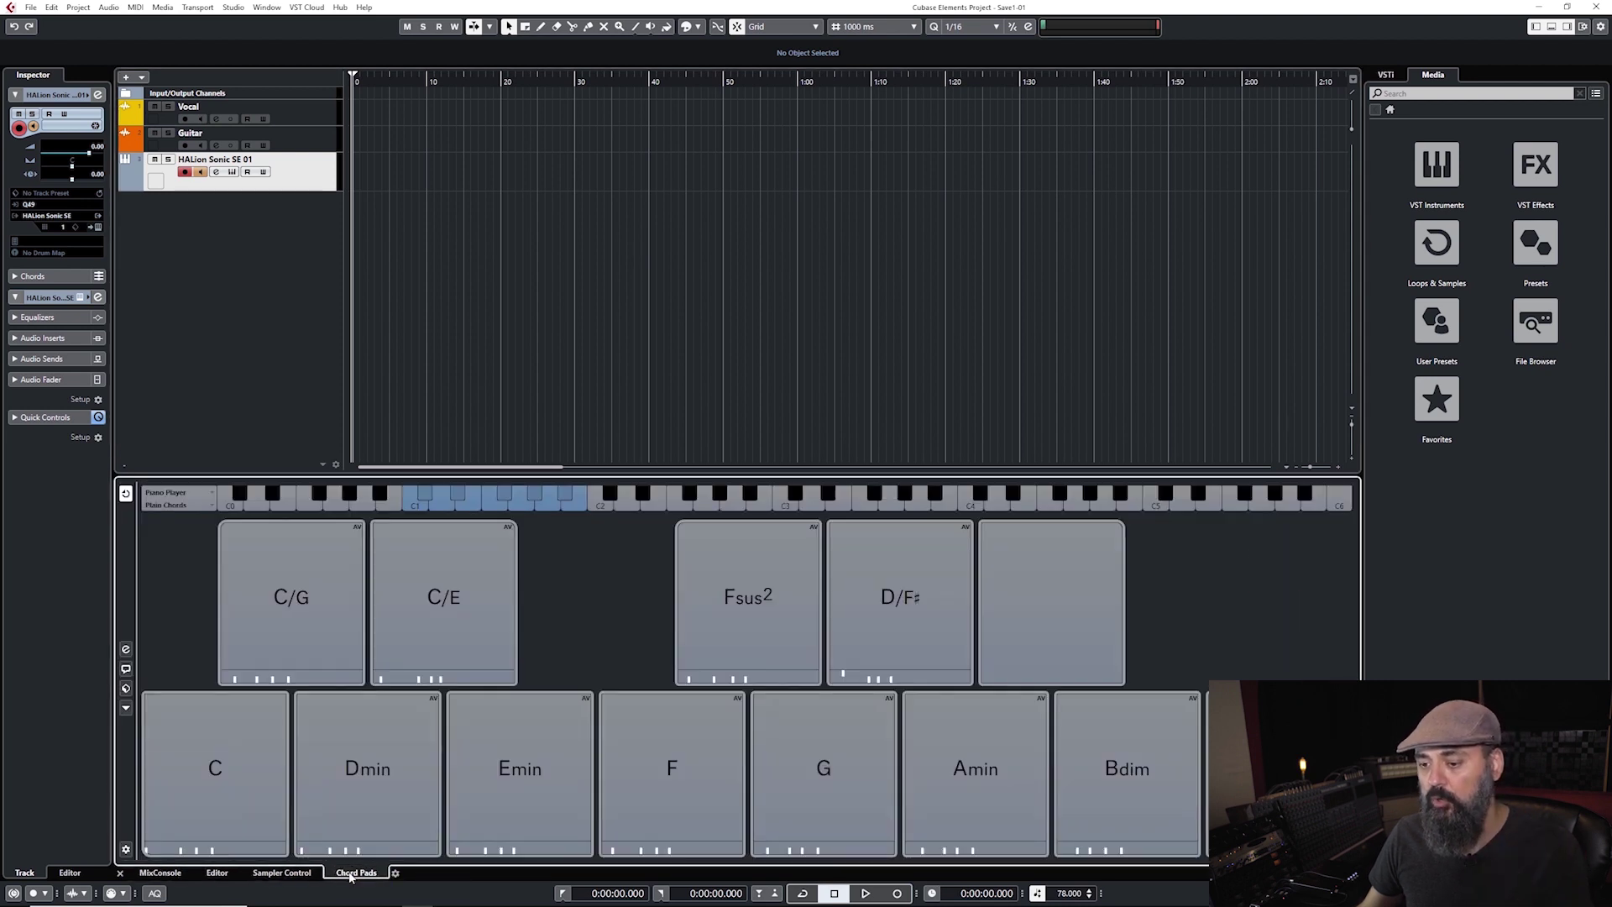
# Audition the Dmin, Emin, F and G chord pads in sequence.
pyautogui.moveTo(321, 736)
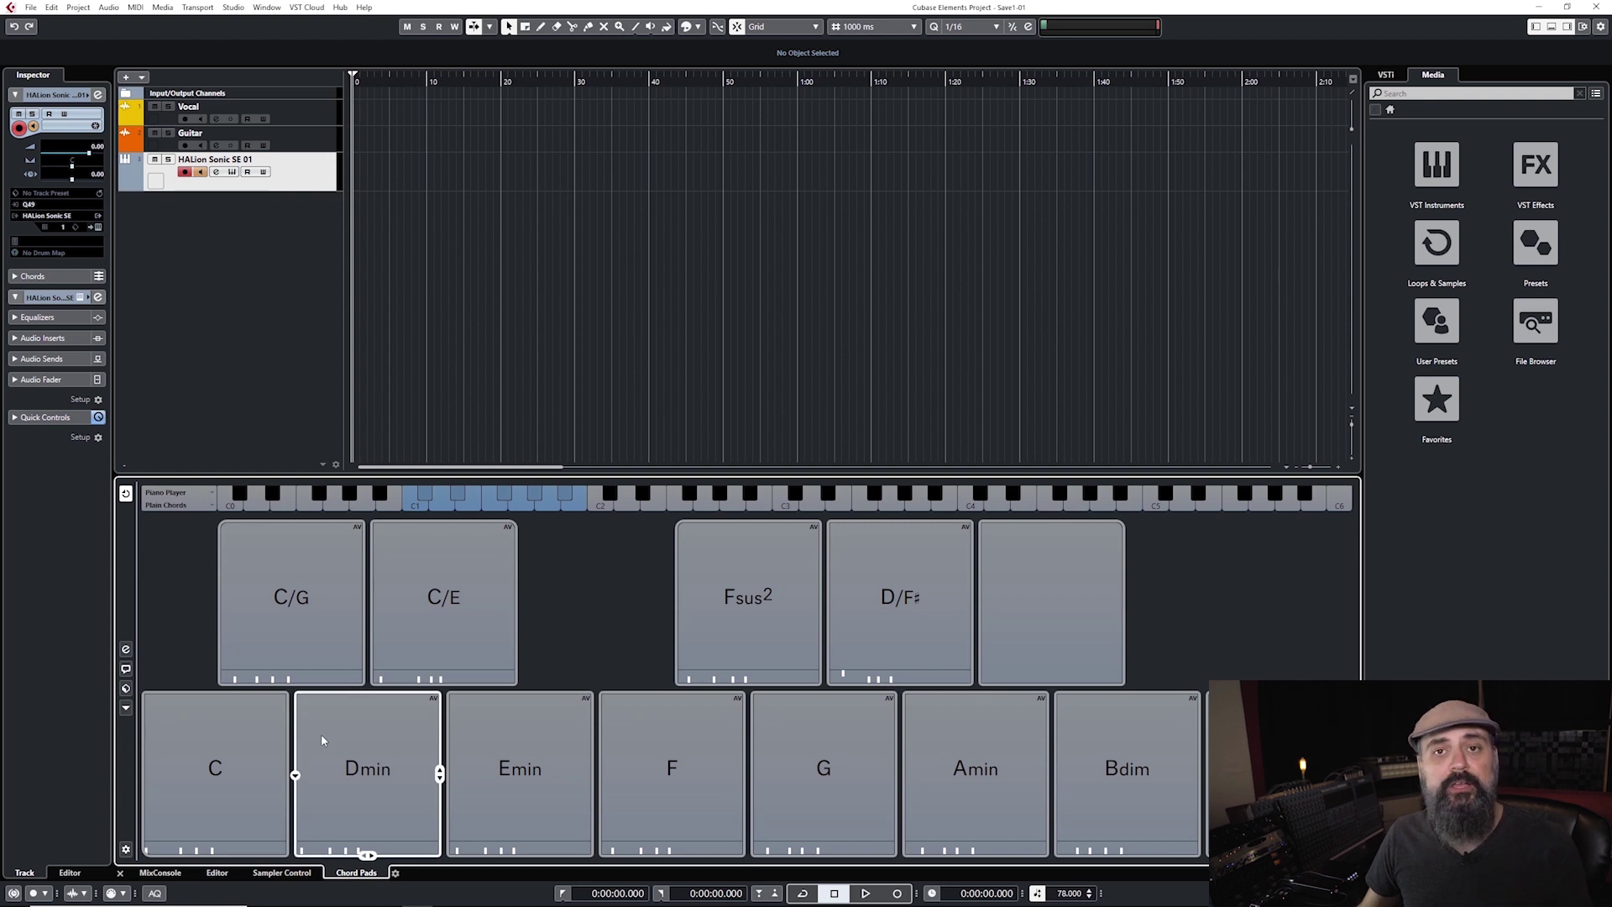
pyautogui.click(378, 755)
pyautogui.click(514, 766)
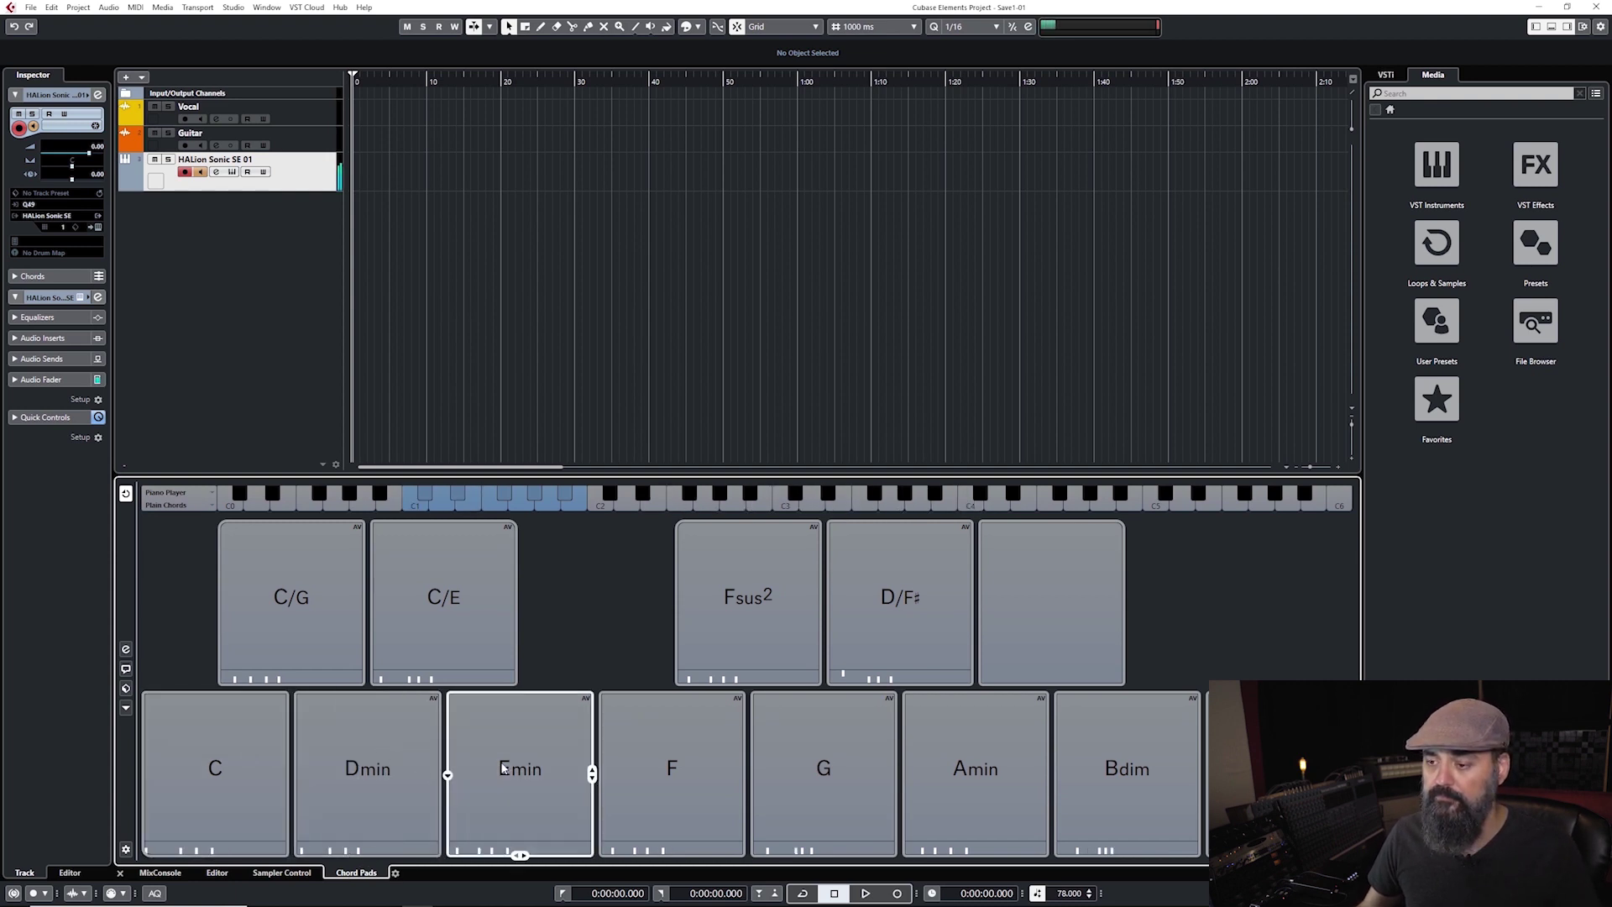
pyautogui.click(632, 773)
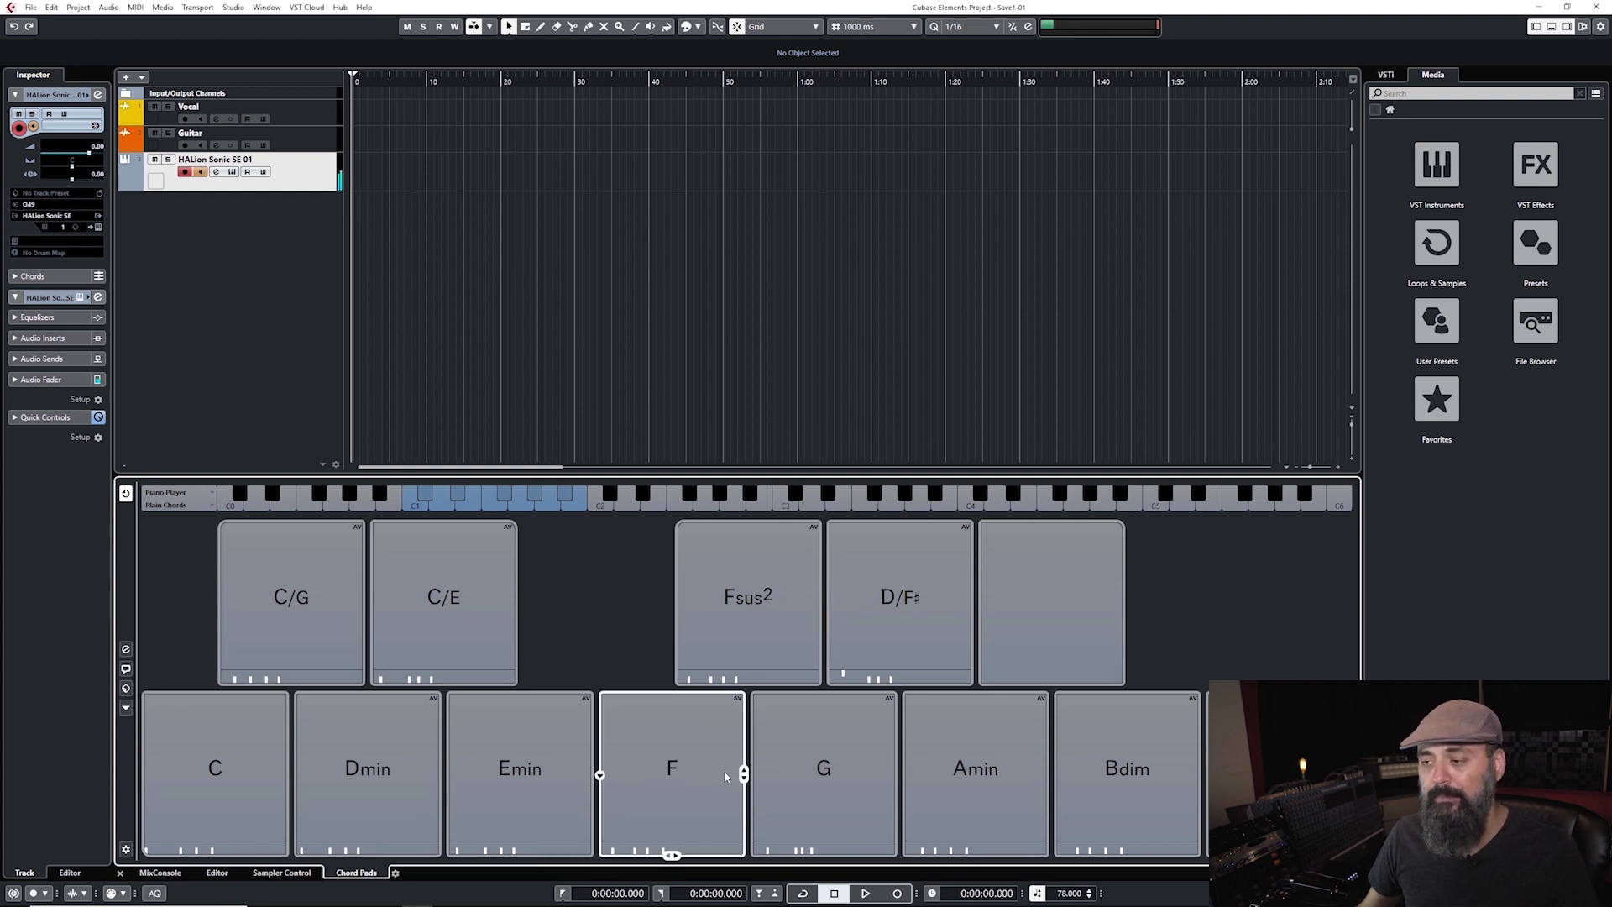
pyautogui.click(783, 772)
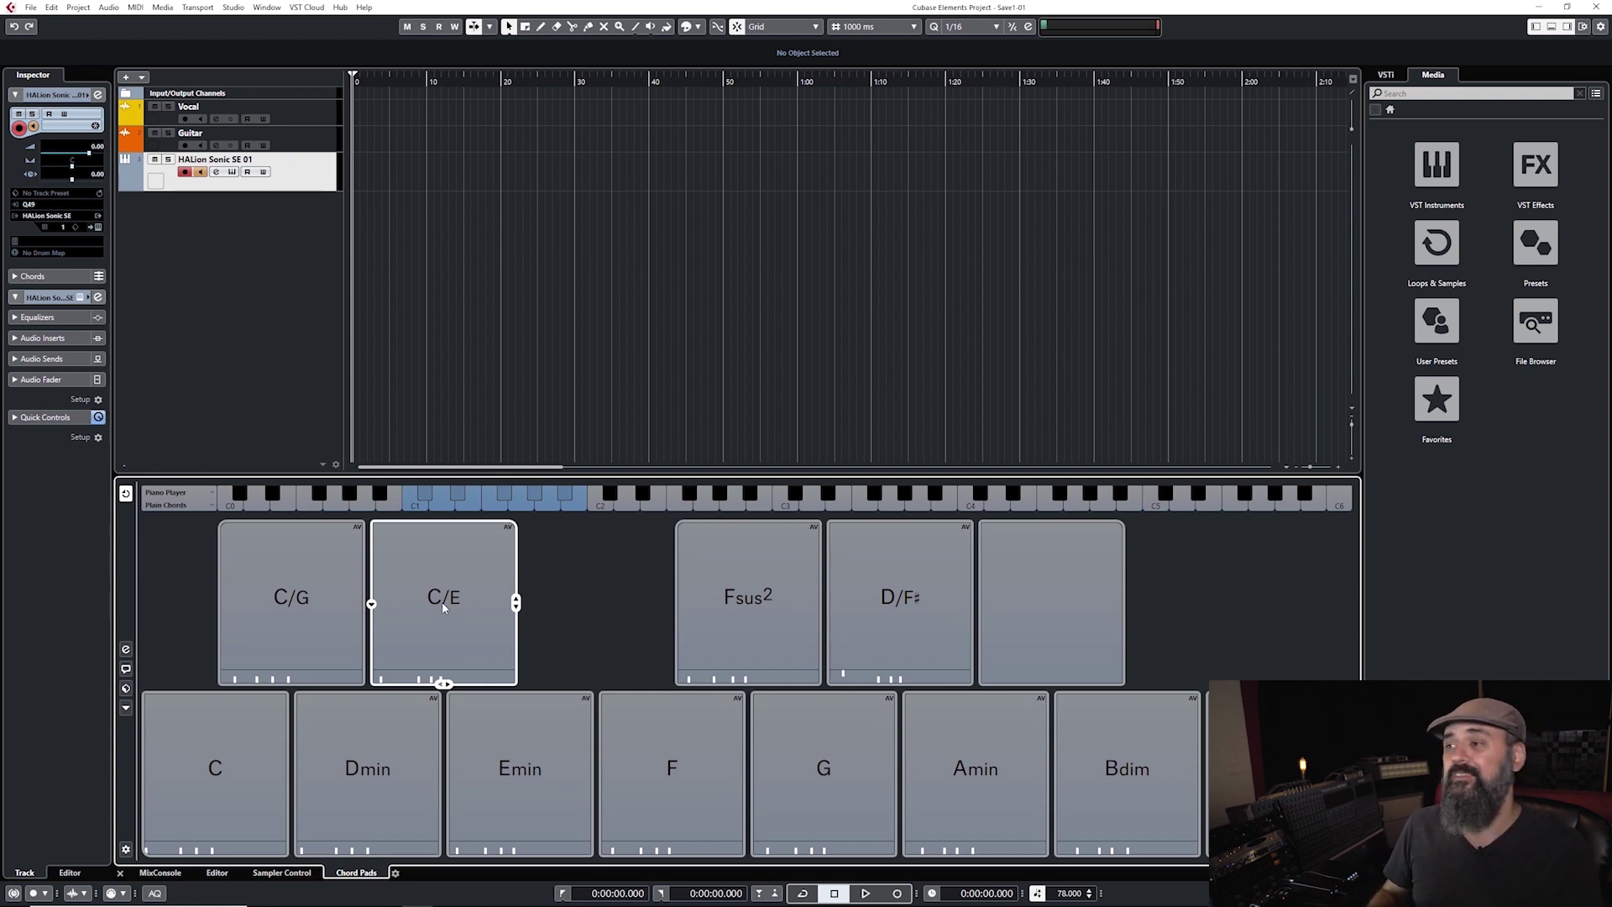
# Browse the list of loadable chord pad presets, including the major and minor scale keys and rock pop chords.
pyautogui.click(126, 688)
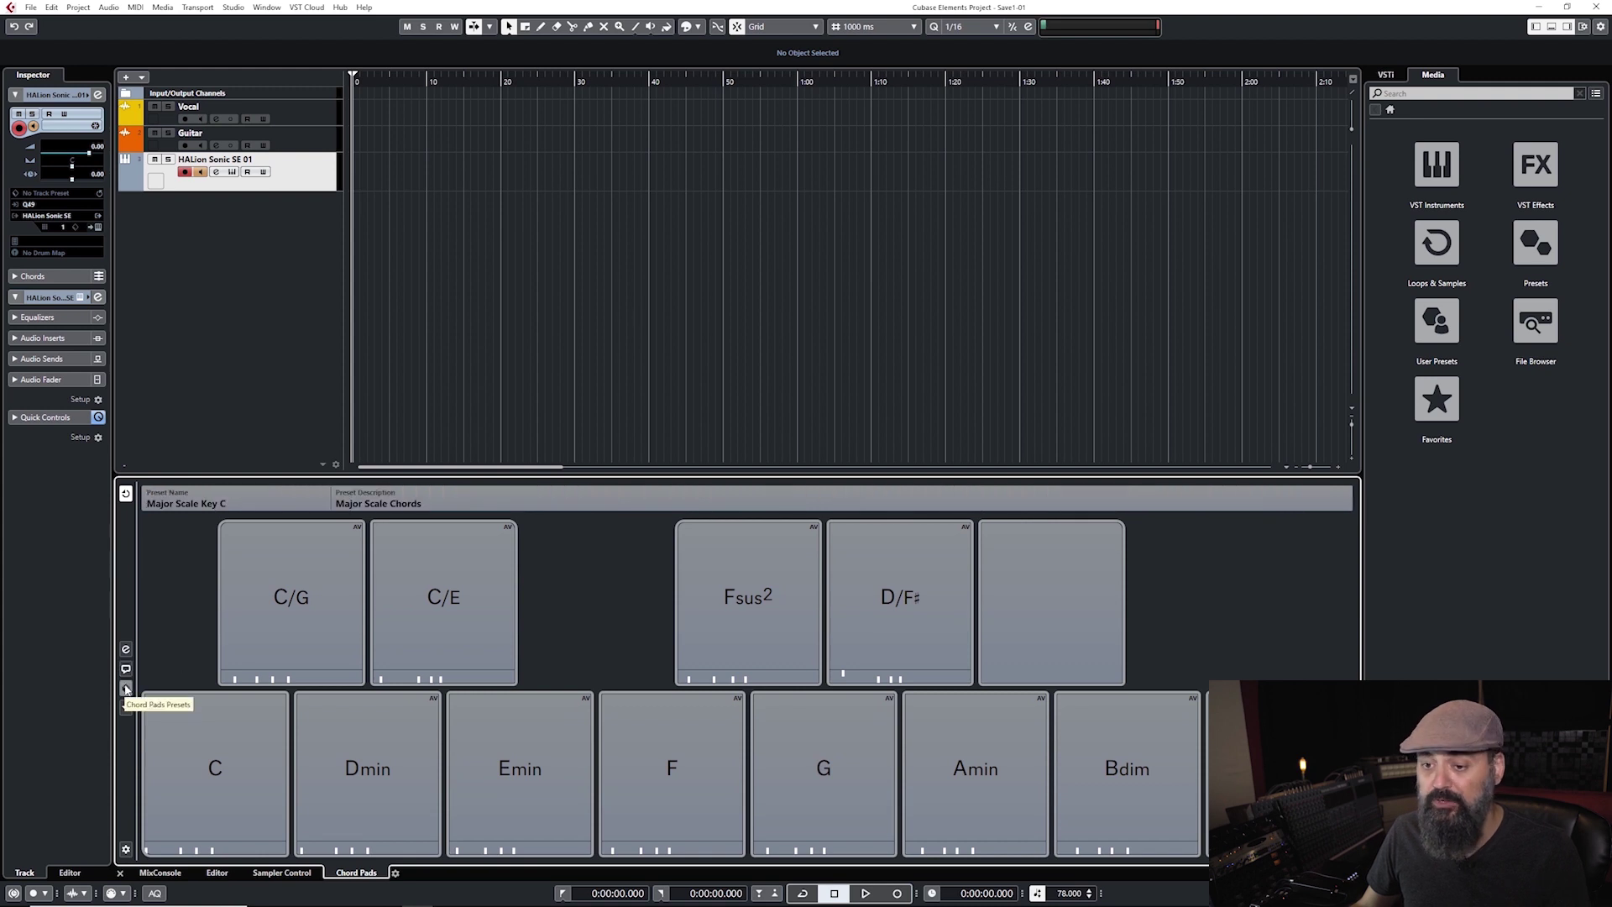
pyautogui.click(126, 688)
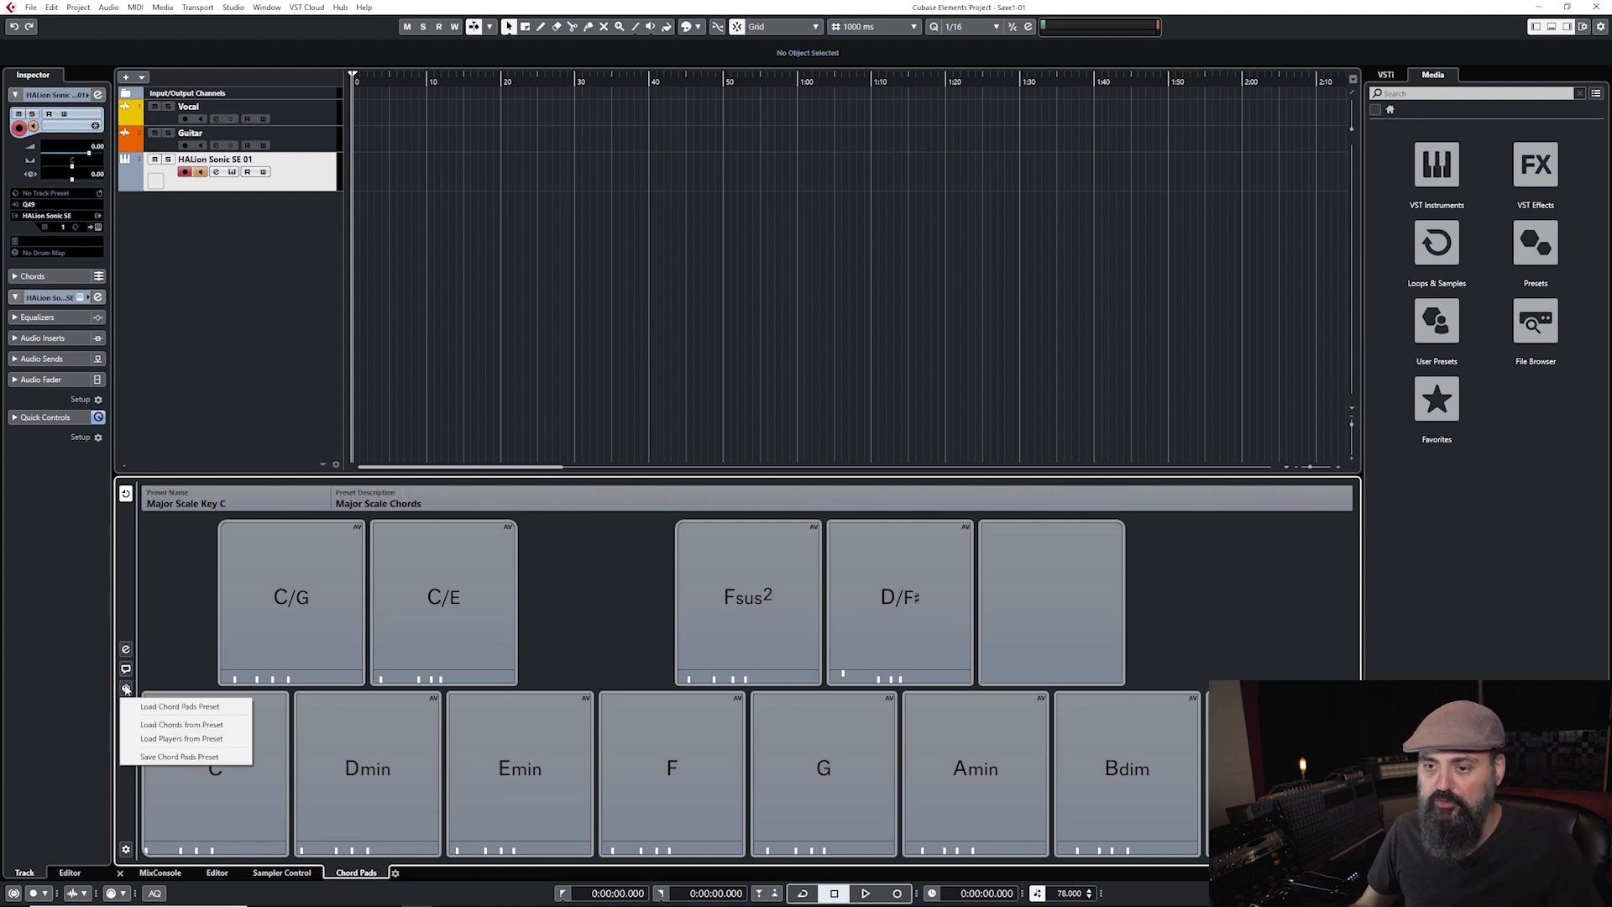
pyautogui.click(164, 706)
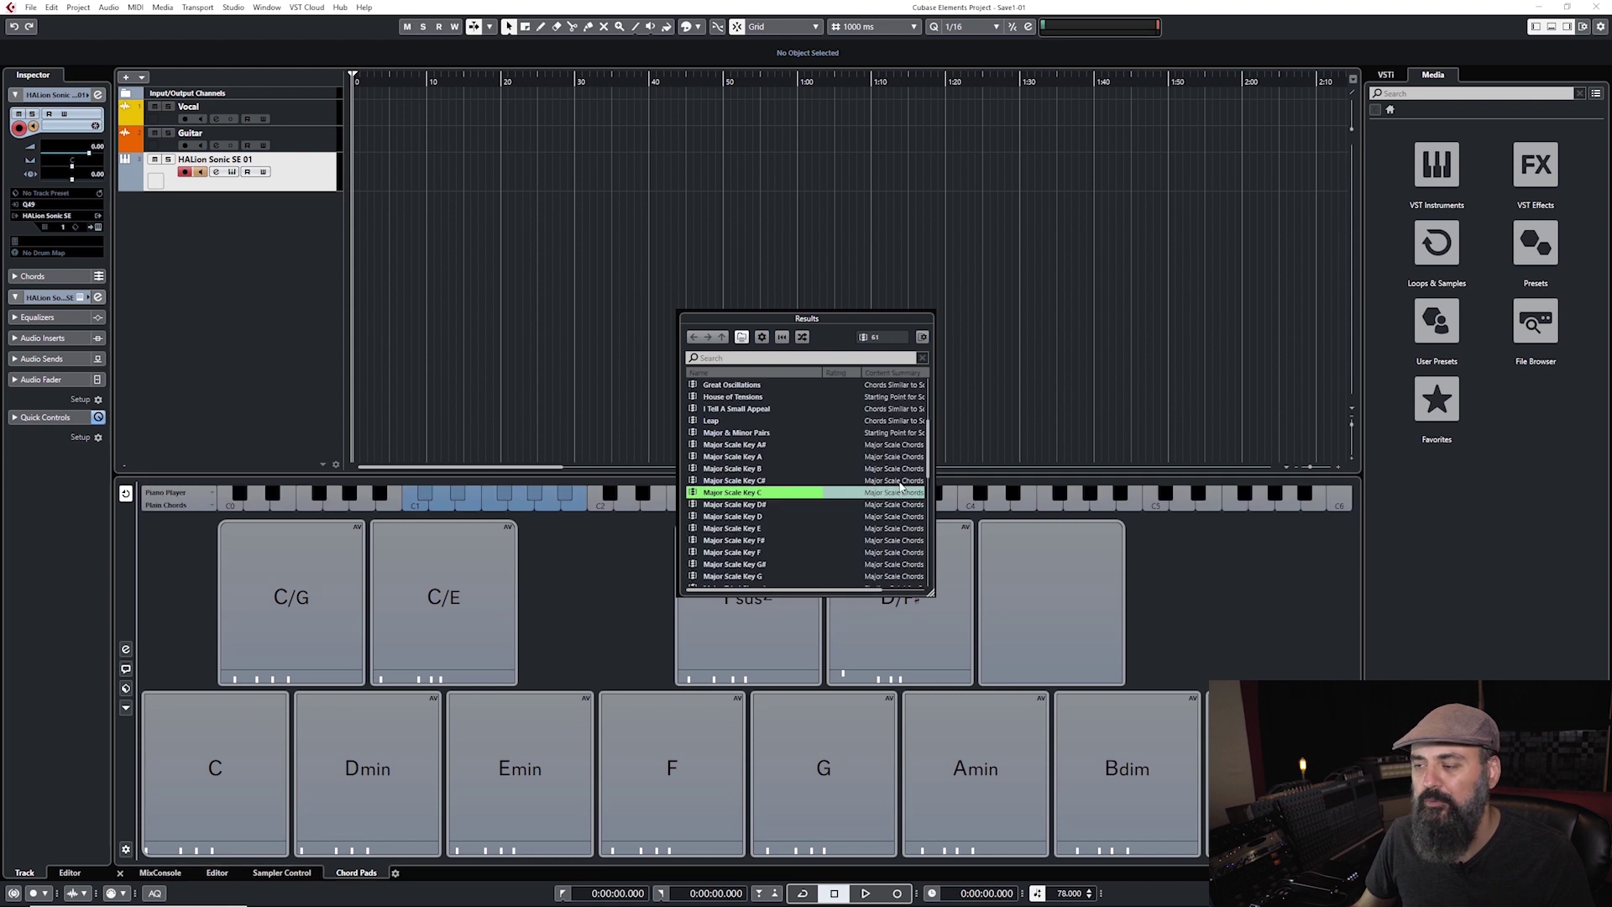
pyautogui.scroll(-4, 846, 456)
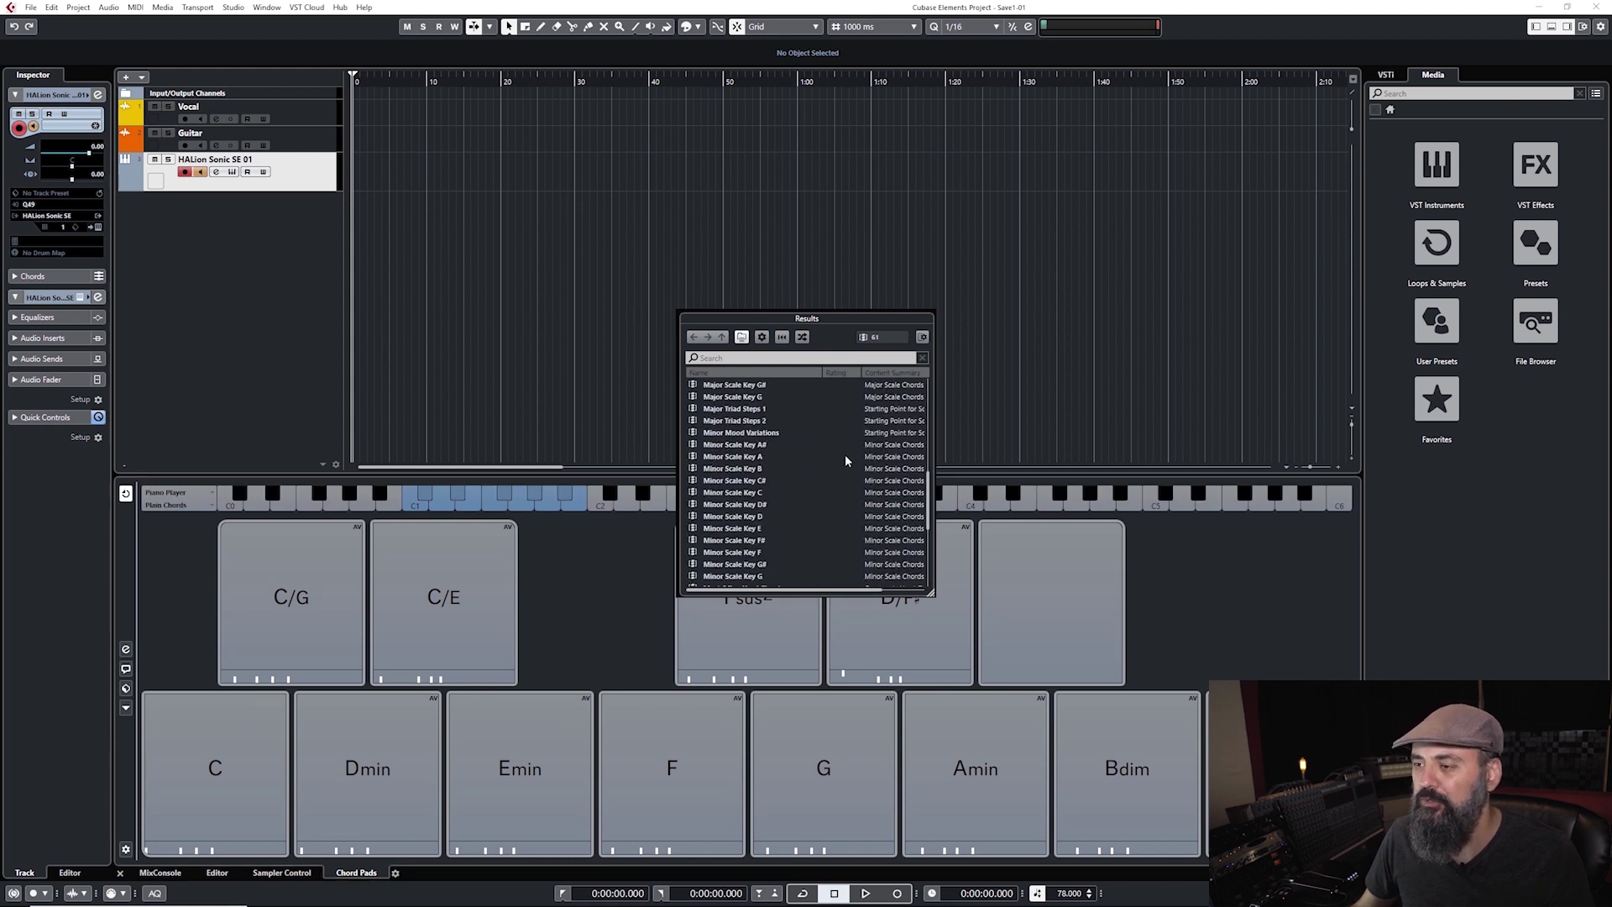
pyautogui.scroll(-5, 844, 455)
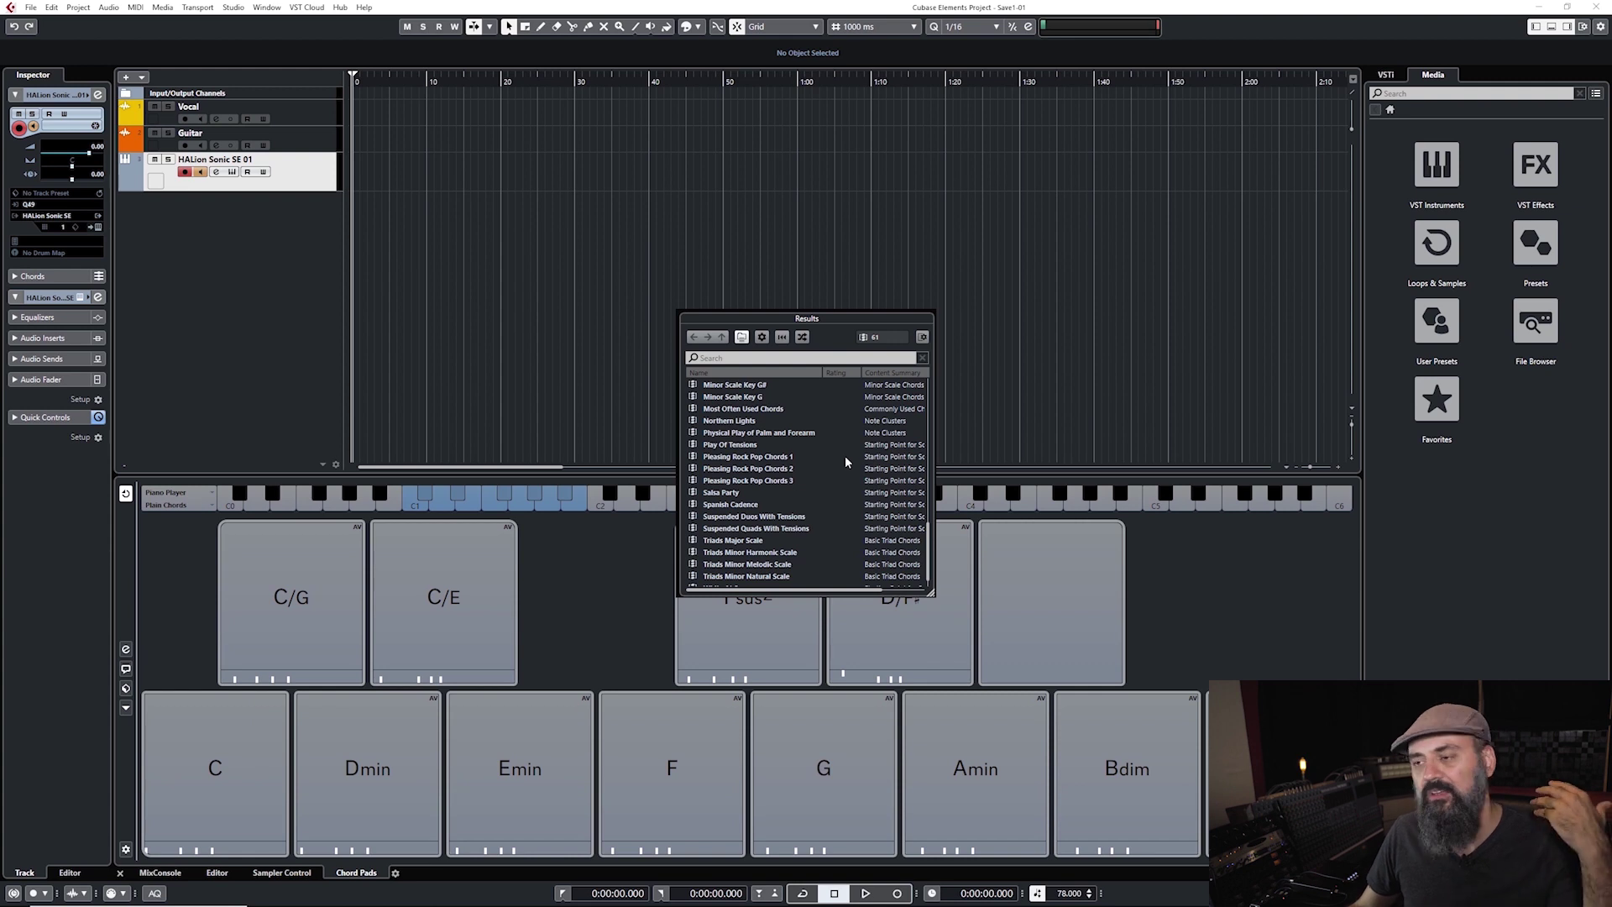
pyautogui.scroll(9, 845, 455)
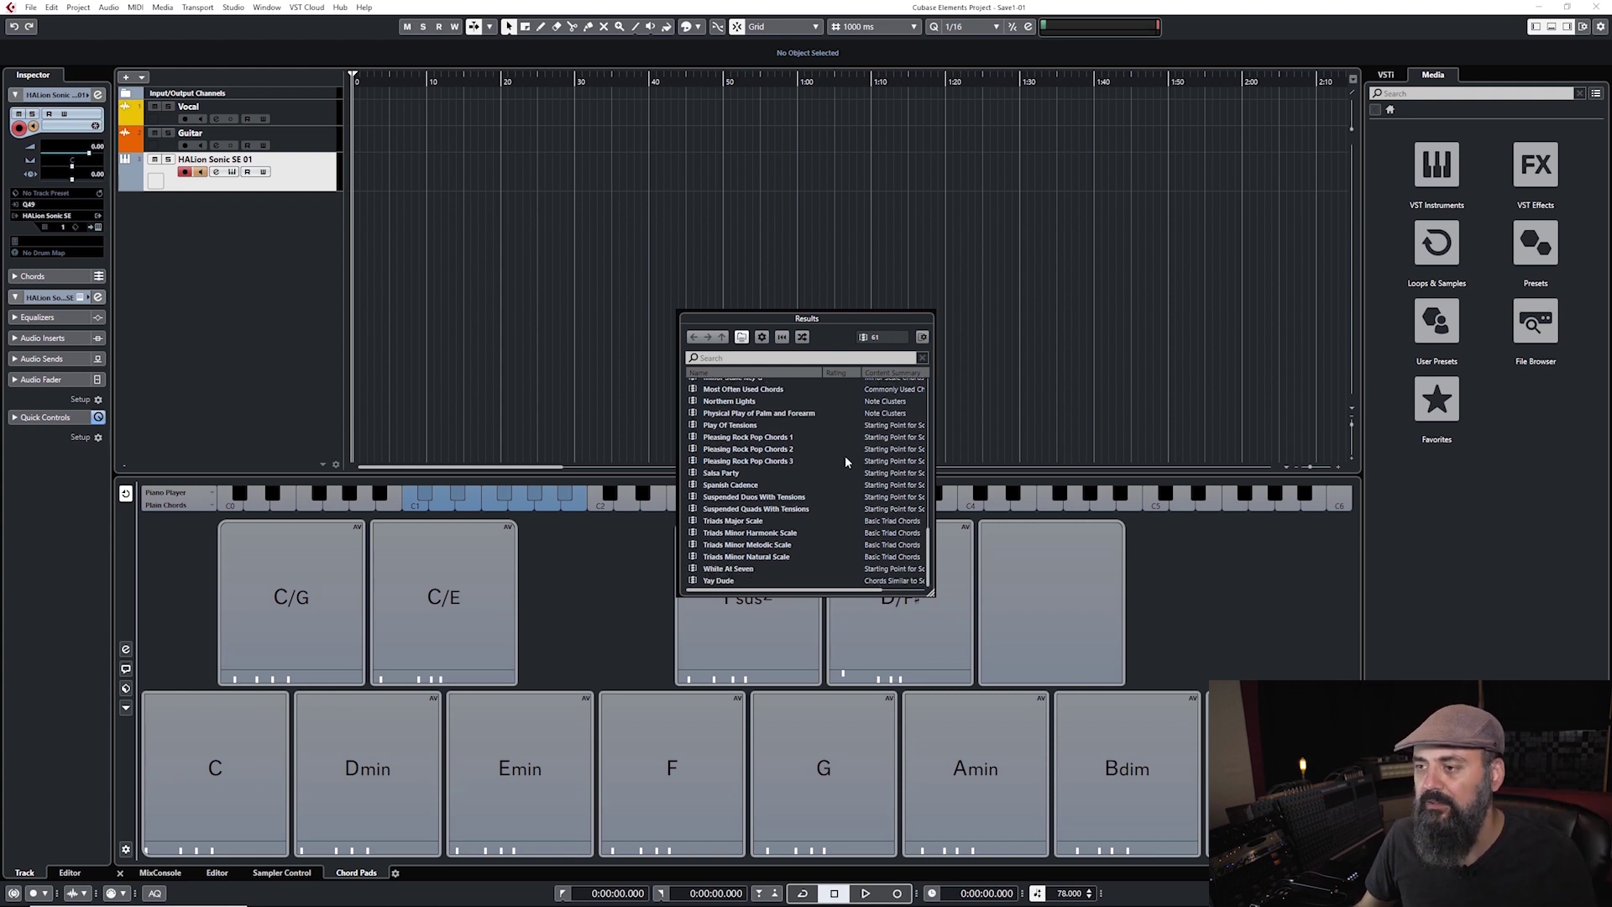
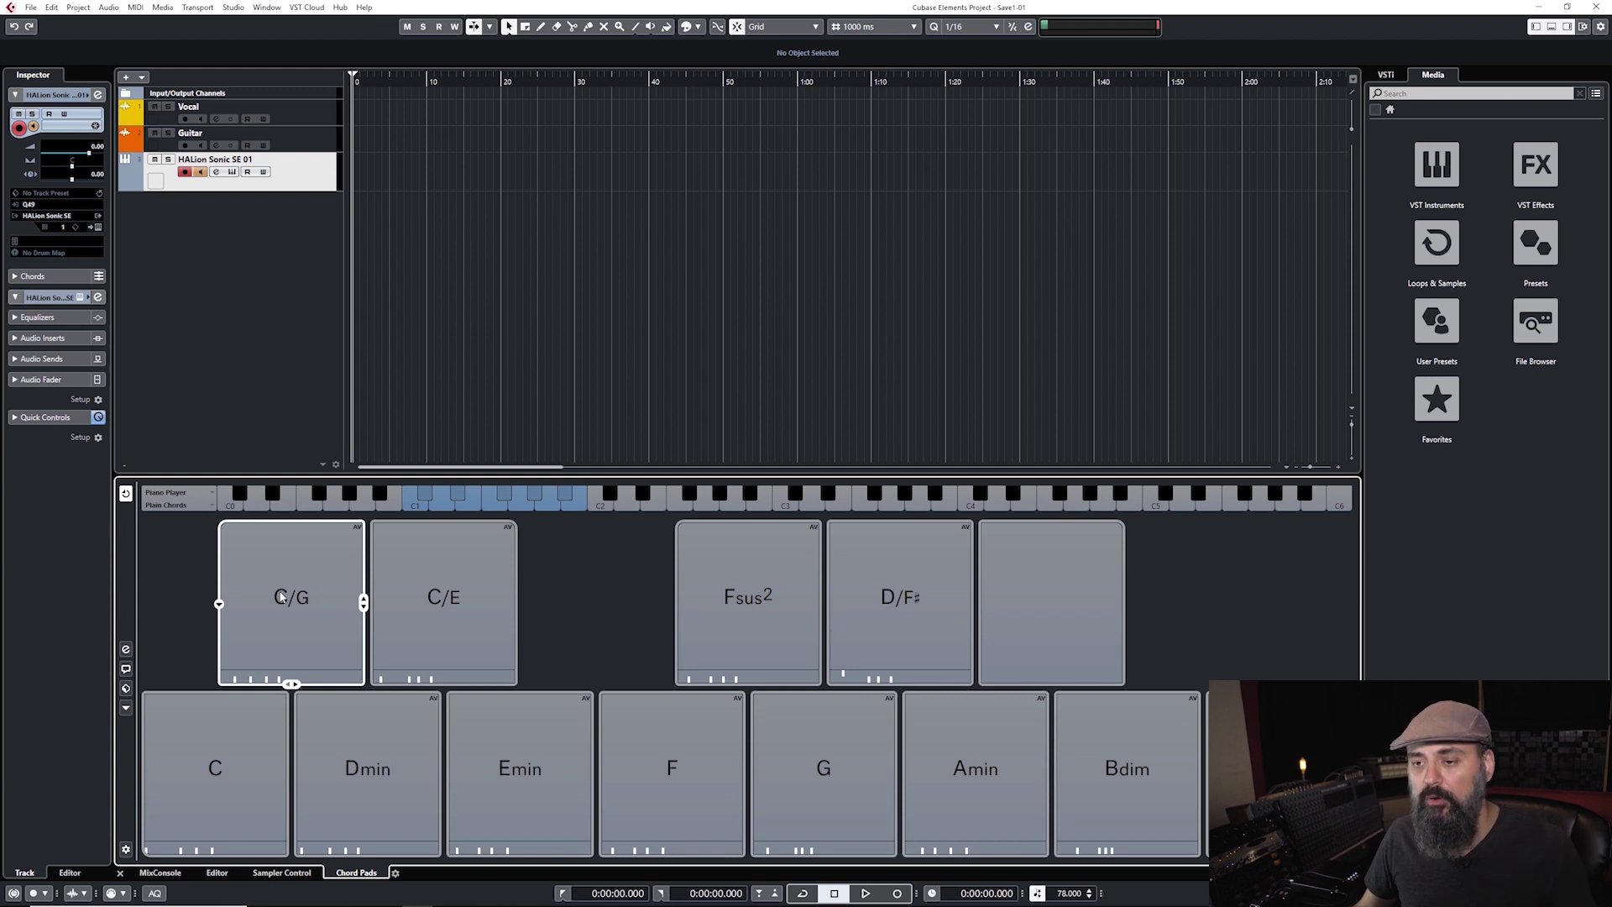
# Open the C/G pad in the chord editor, try the bass notes D, E and F, and set the bass back to G.
pyautogui.click(281, 595)
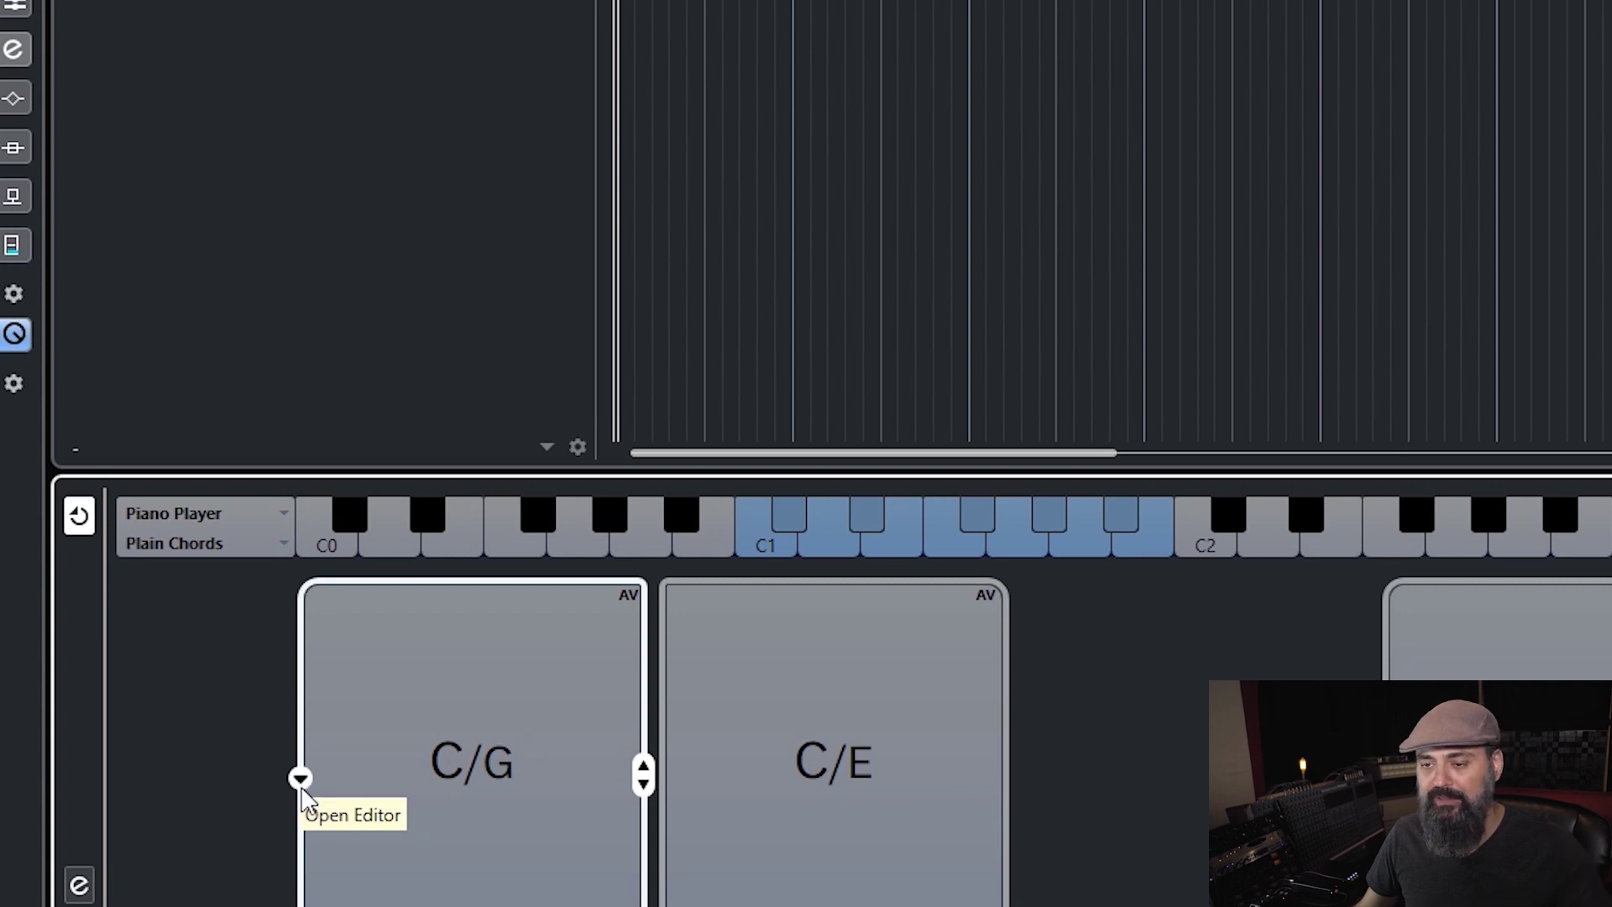
pyautogui.click(300, 781)
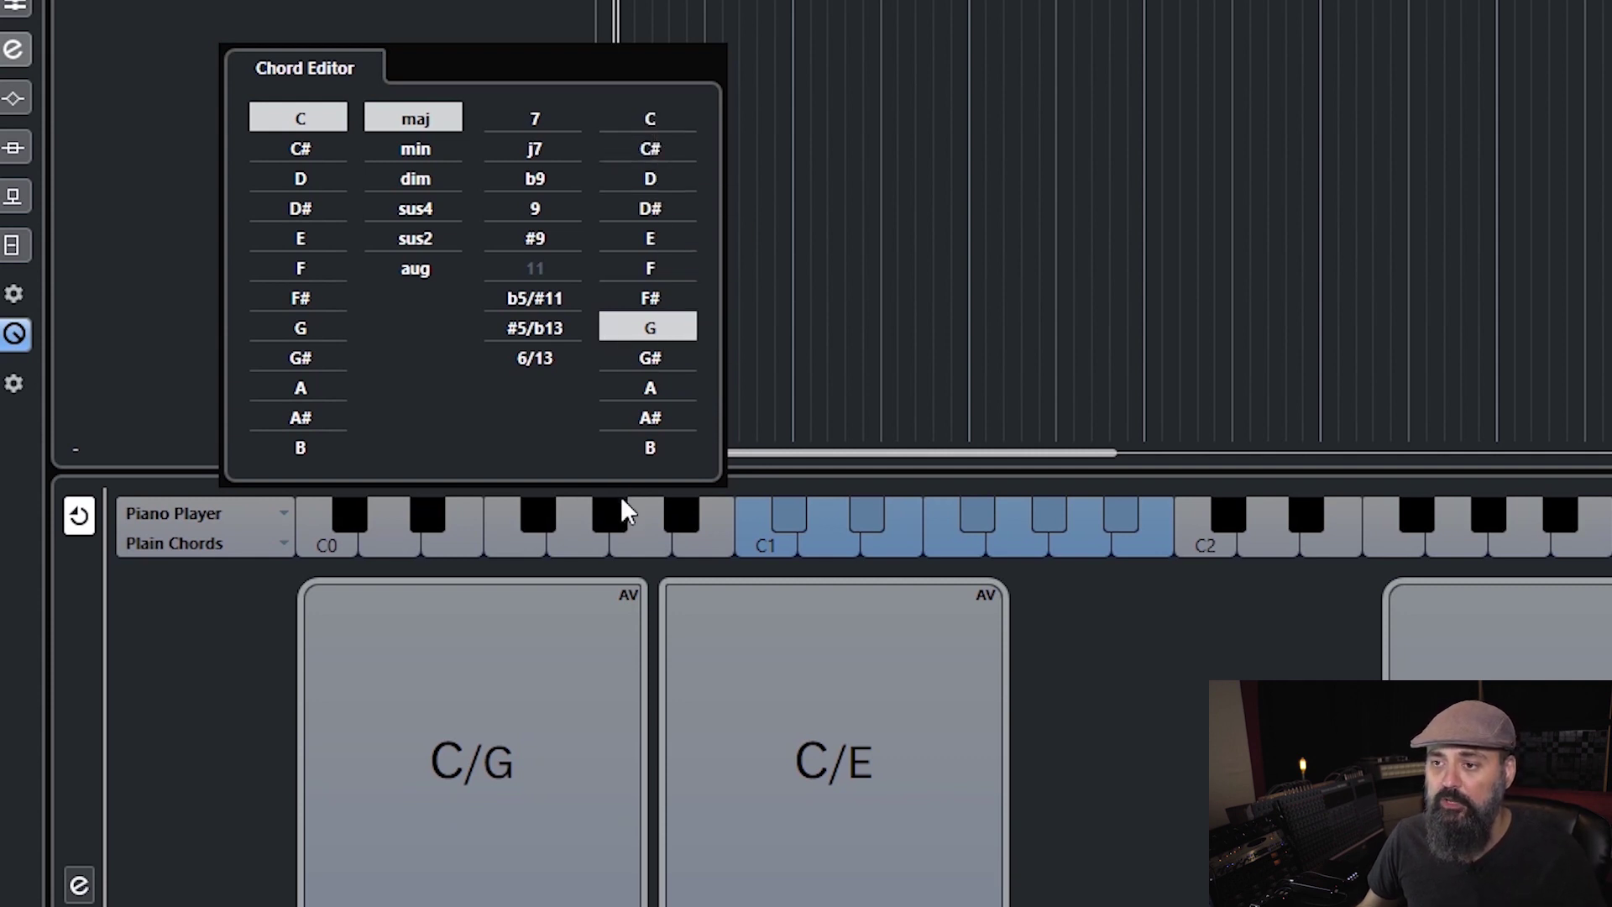
pyautogui.click(674, 176)
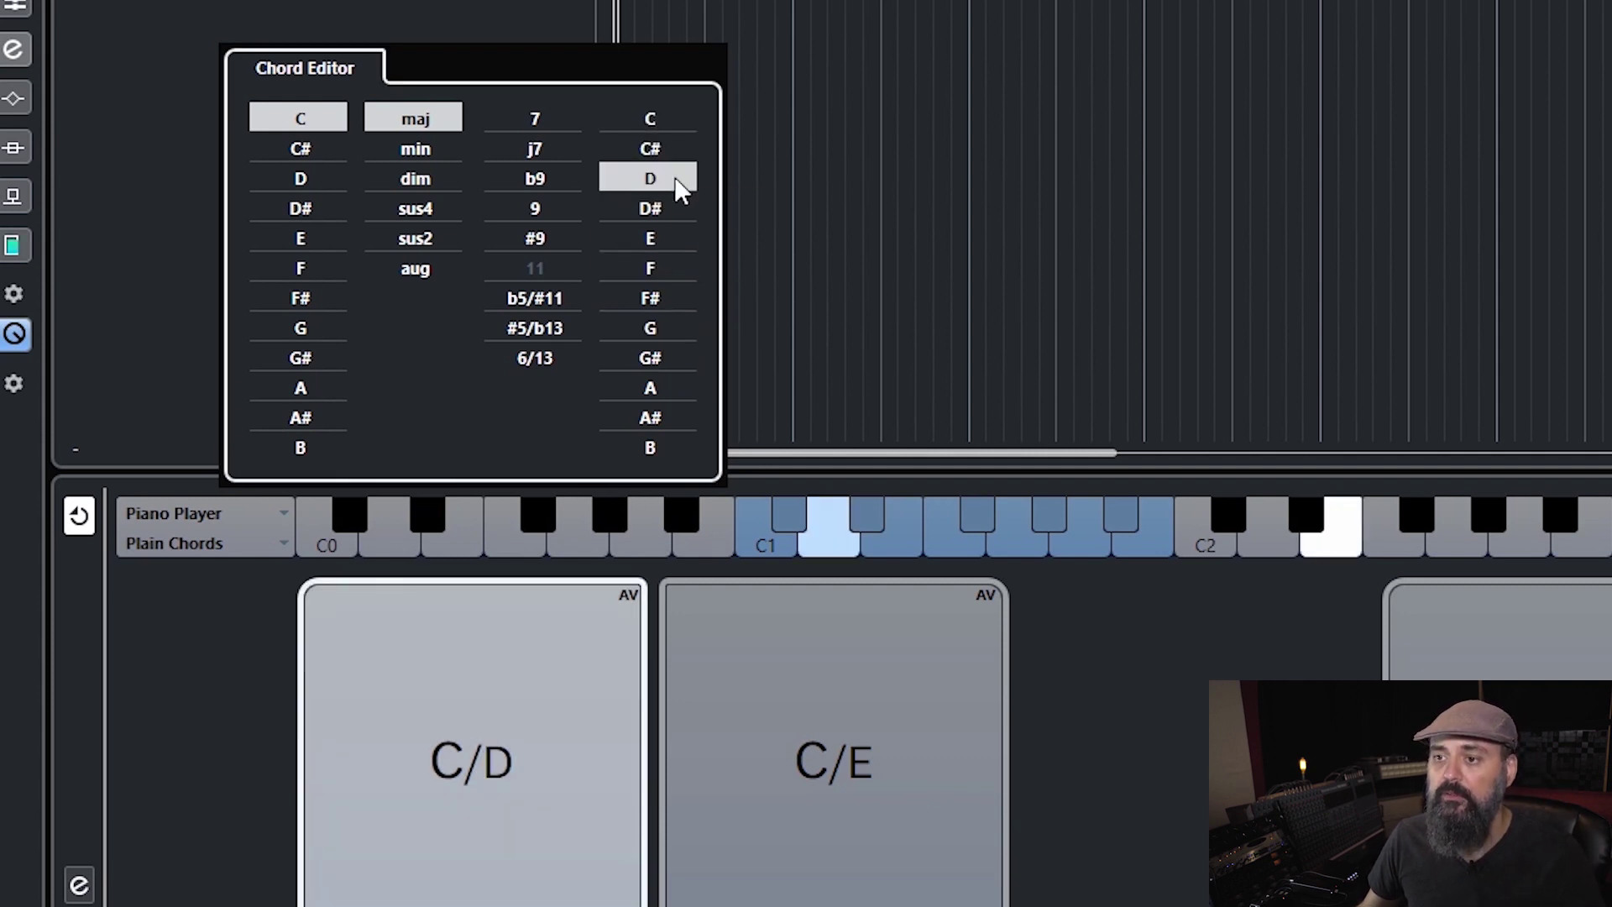
pyautogui.click(676, 233)
pyautogui.click(670, 265)
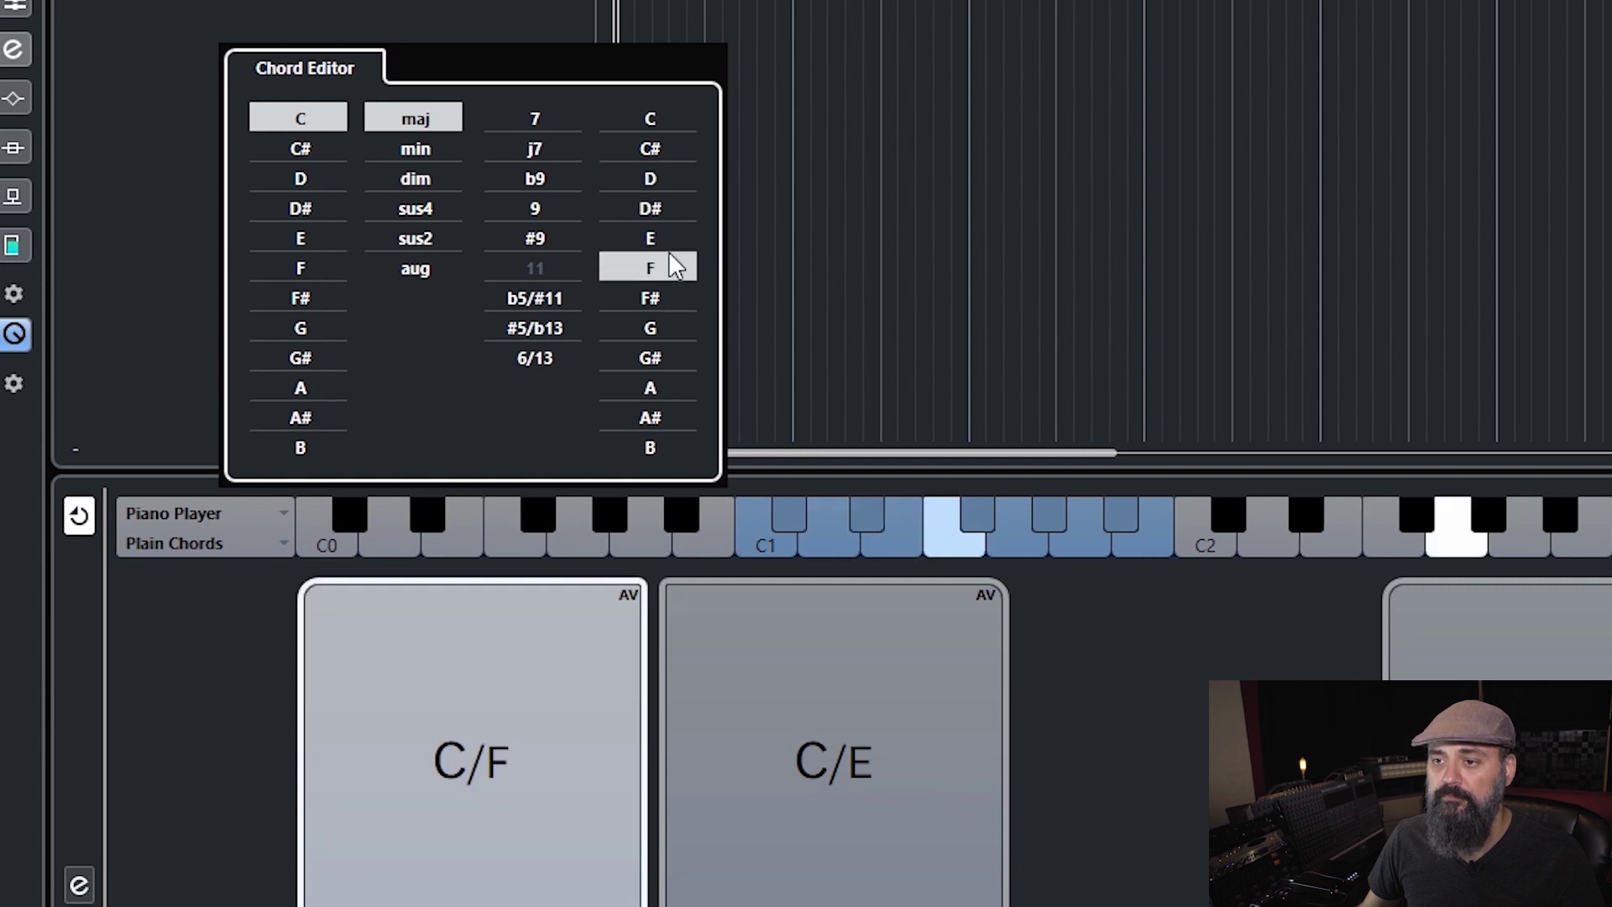
pyautogui.click(672, 242)
pyautogui.click(667, 329)
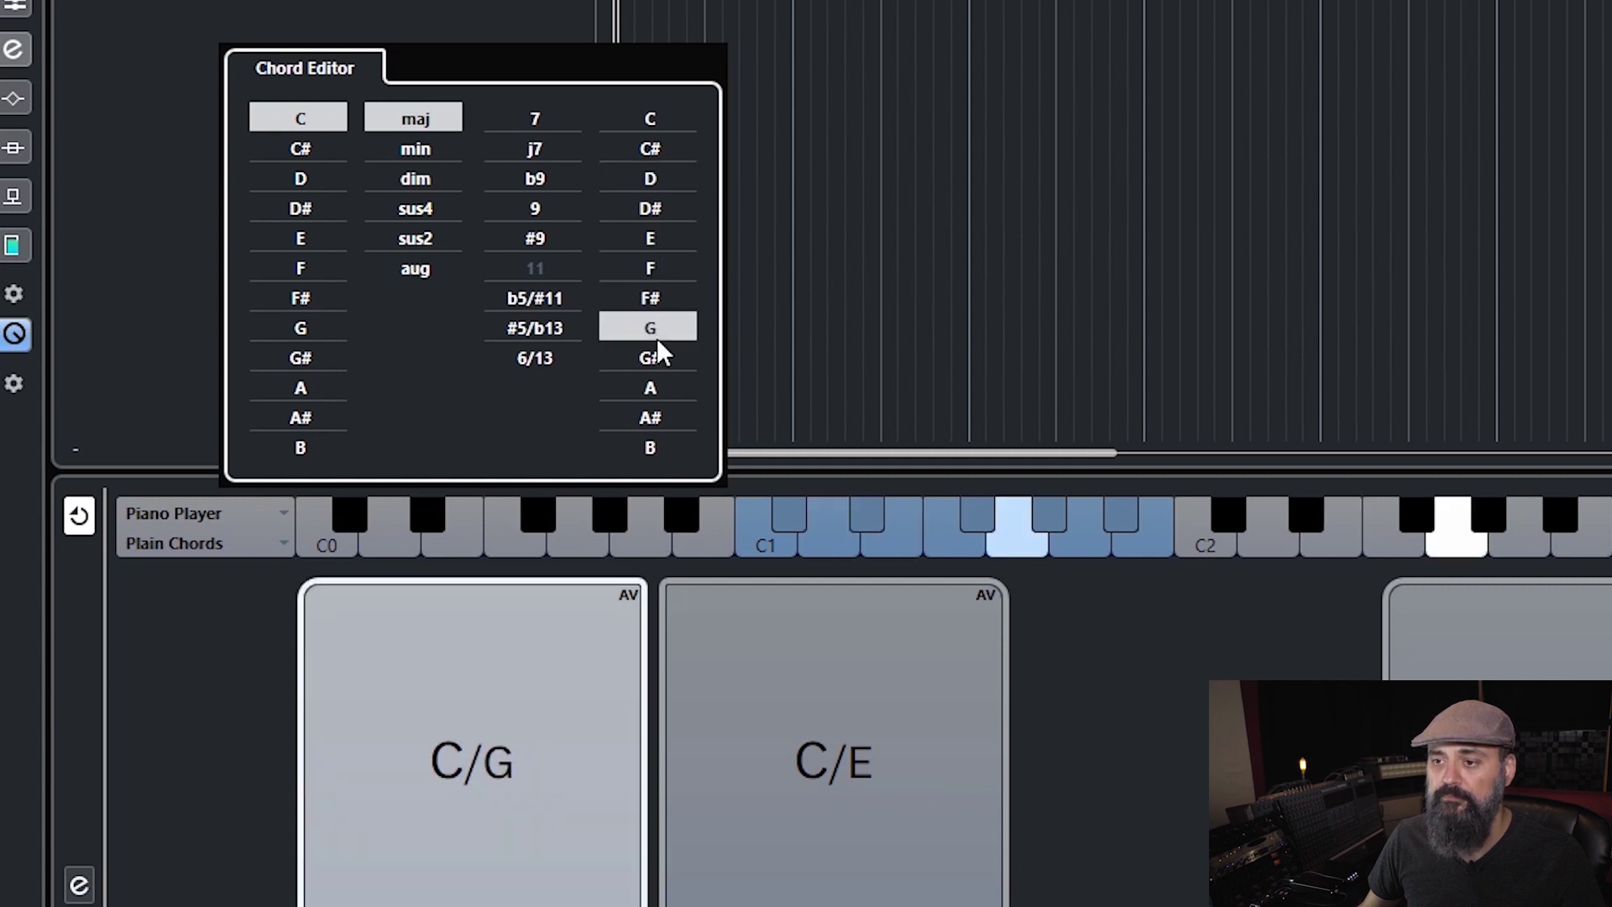
# Try the 7 tension, the dim, sus2 and sus4 chord types and bass note C on the pad, and restore it to C/G.
pyautogui.click(563, 122)
pyautogui.click(561, 117)
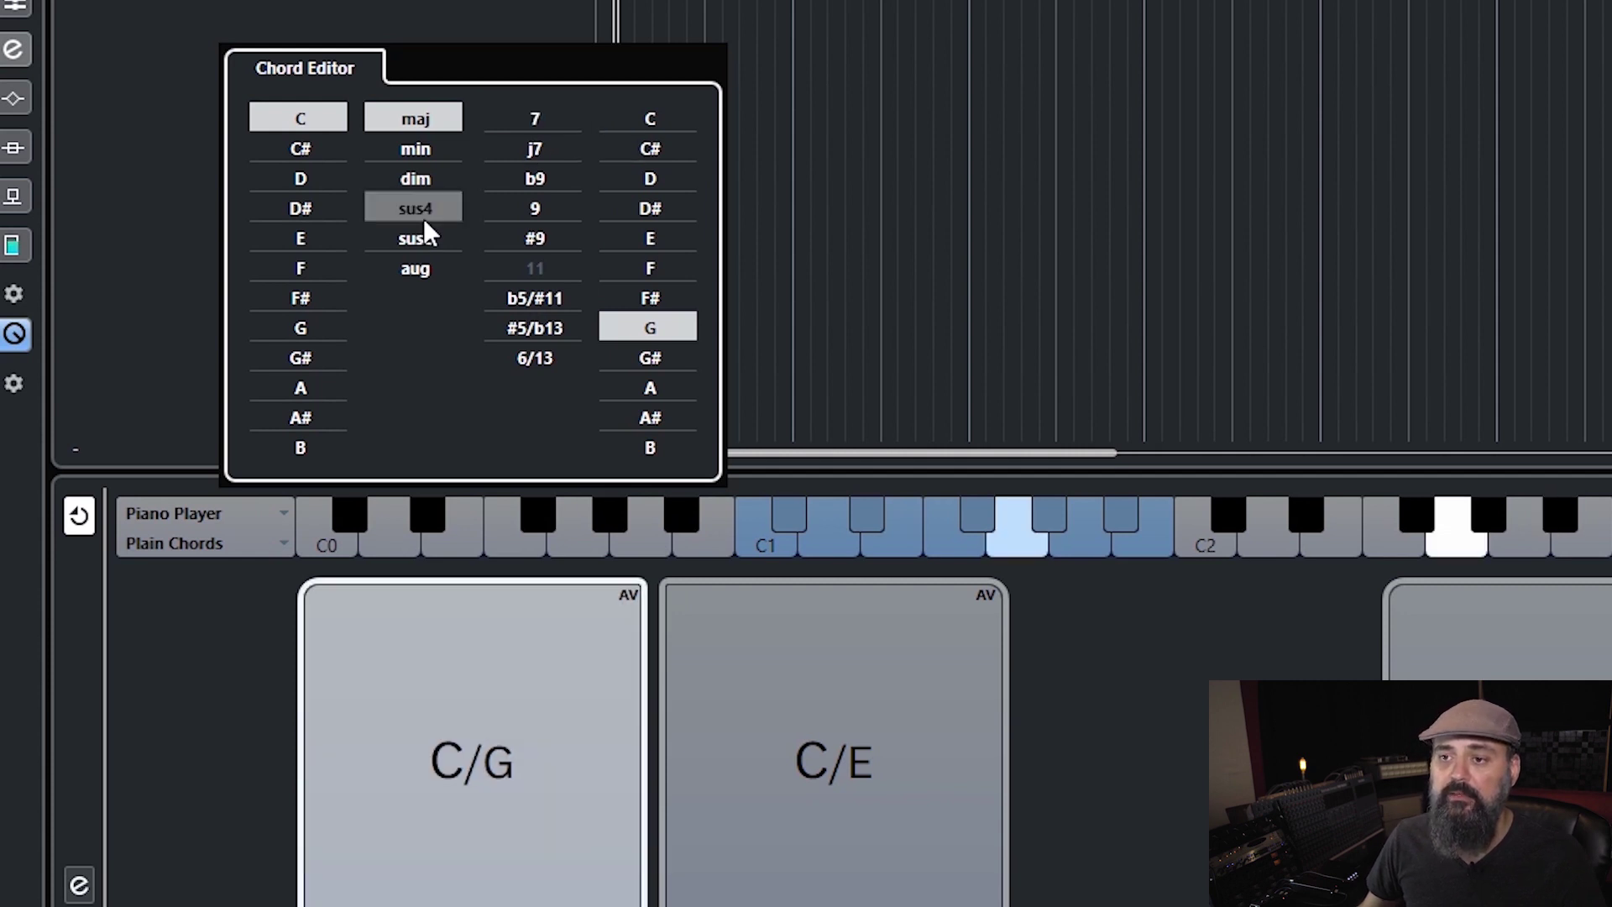
pyautogui.click(420, 178)
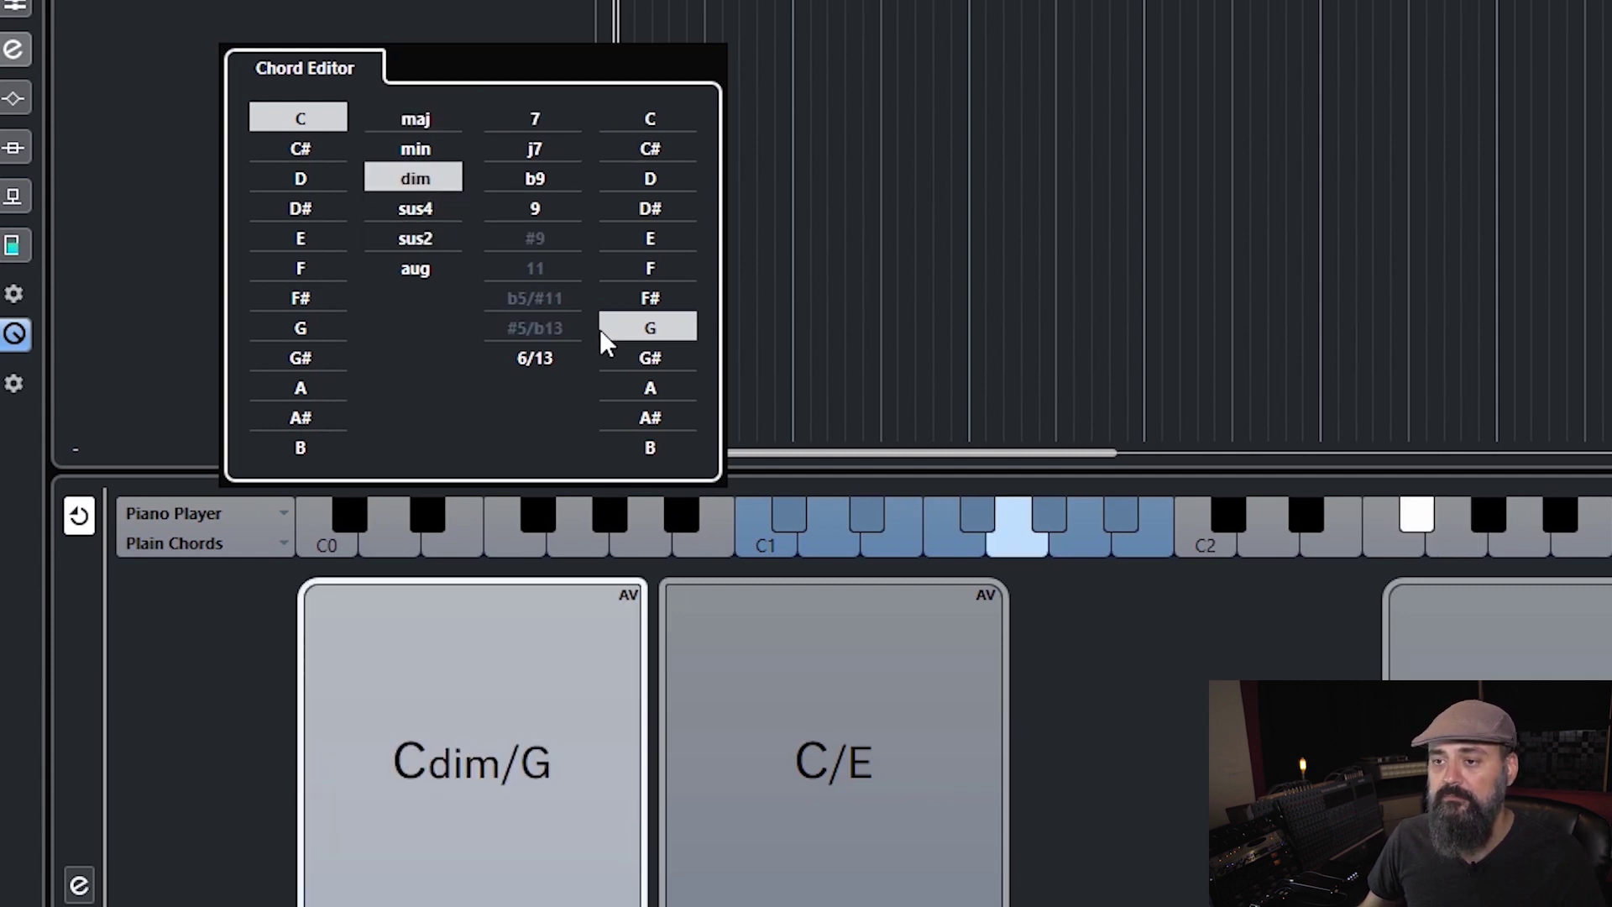
pyautogui.click(647, 122)
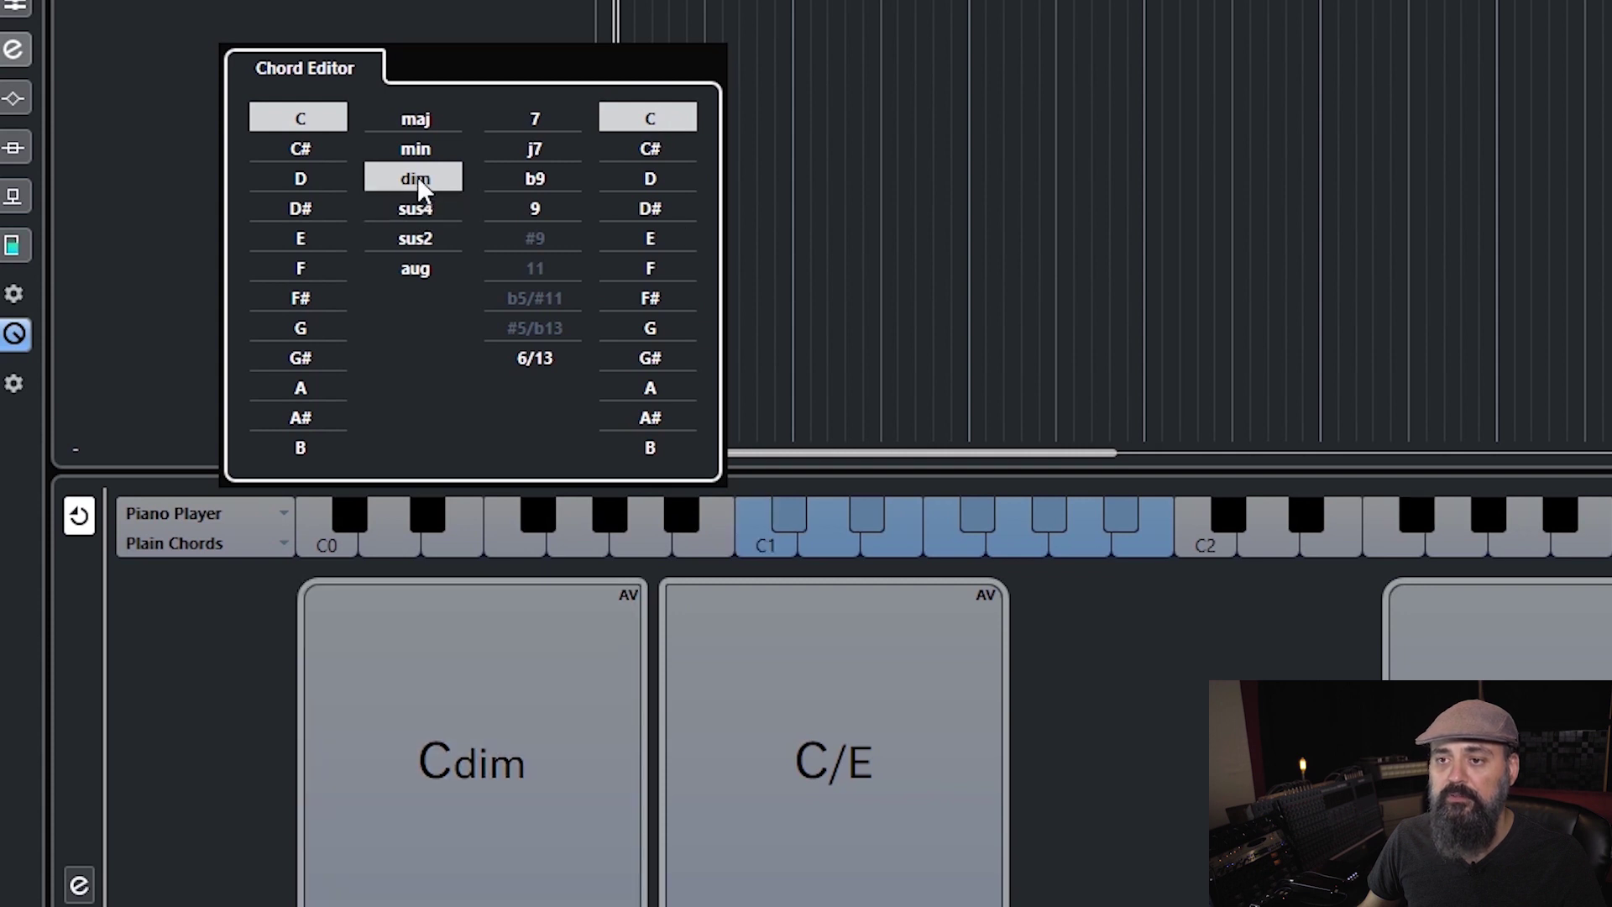
pyautogui.click(425, 239)
pyautogui.click(415, 211)
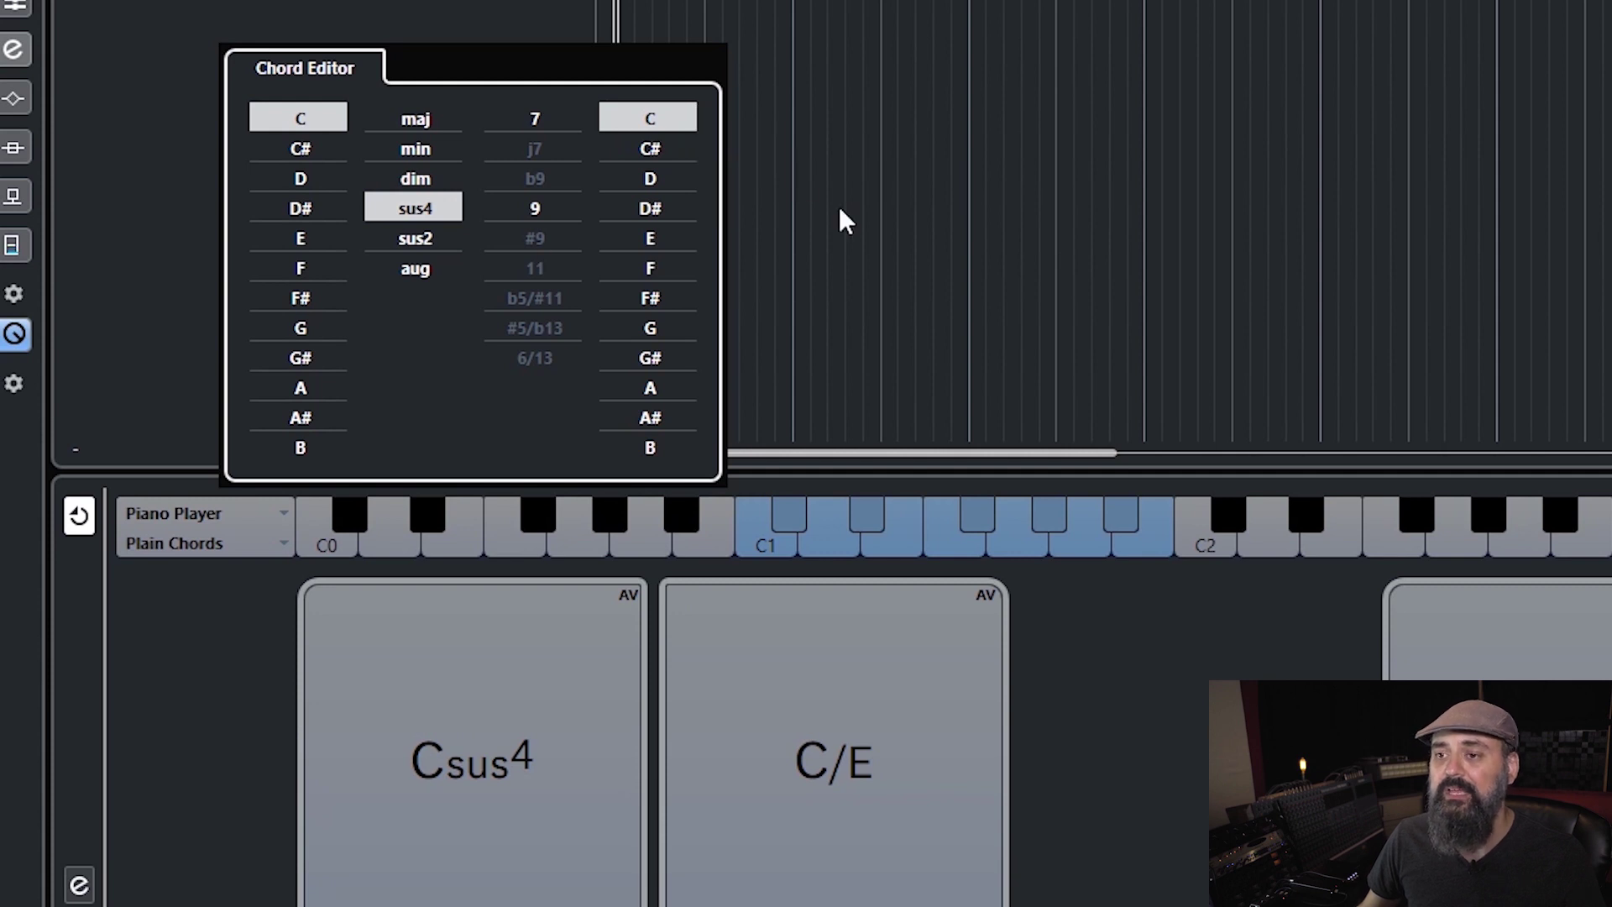
pyautogui.click(668, 329)
pyautogui.click(416, 119)
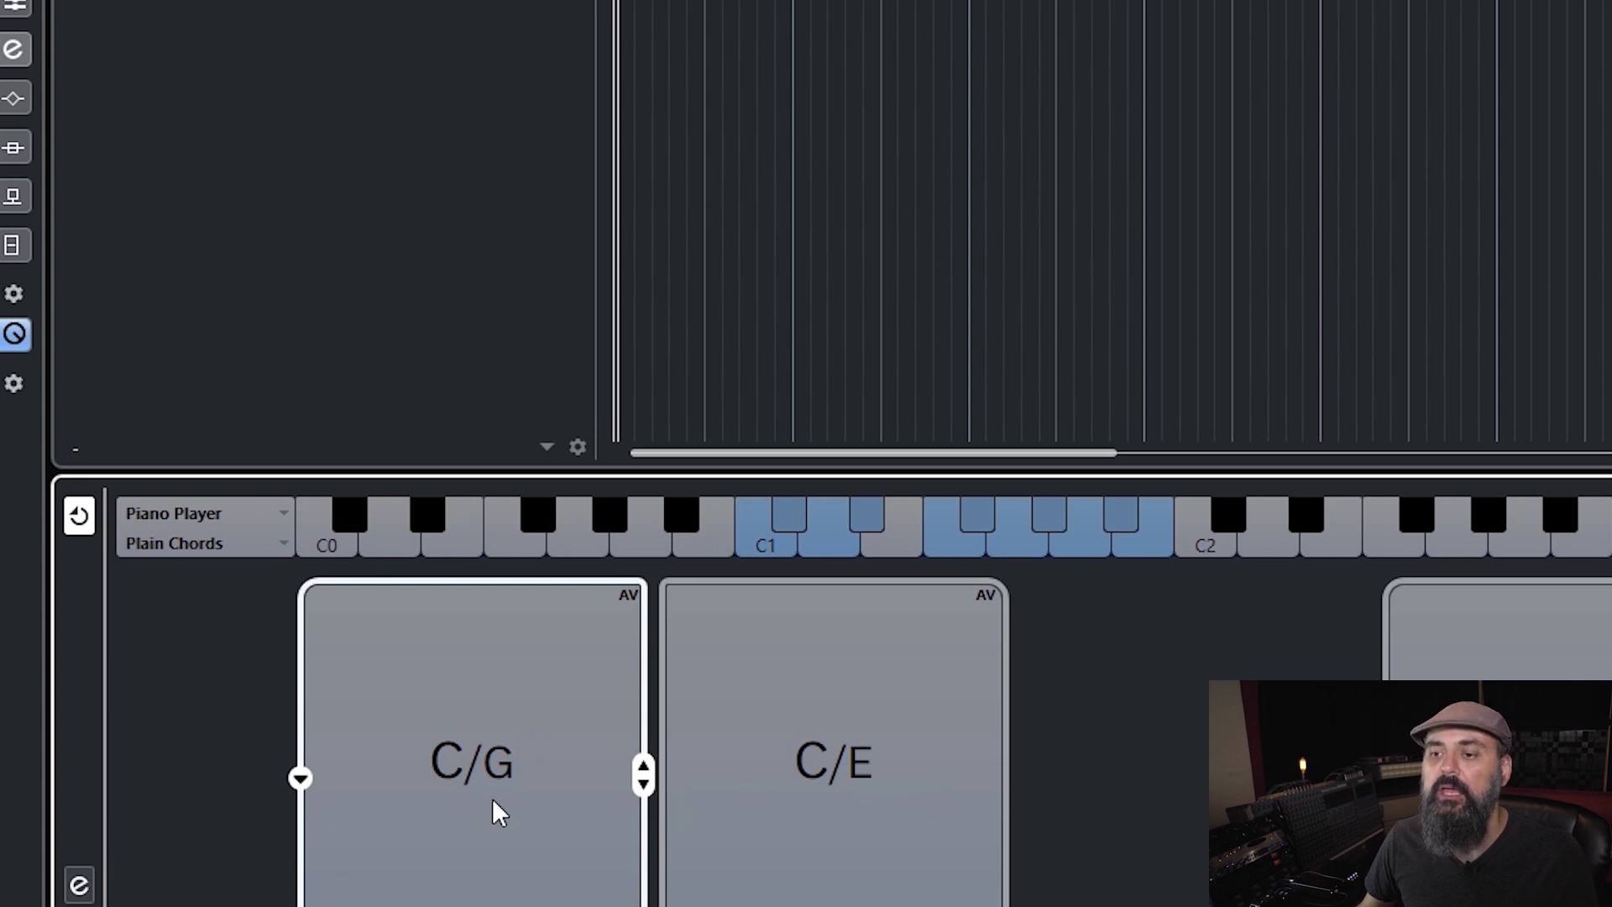
# Step the C pad through different voicings and adjust its tension control, auditioning the C and Dmin pads.
pyautogui.click(242, 758)
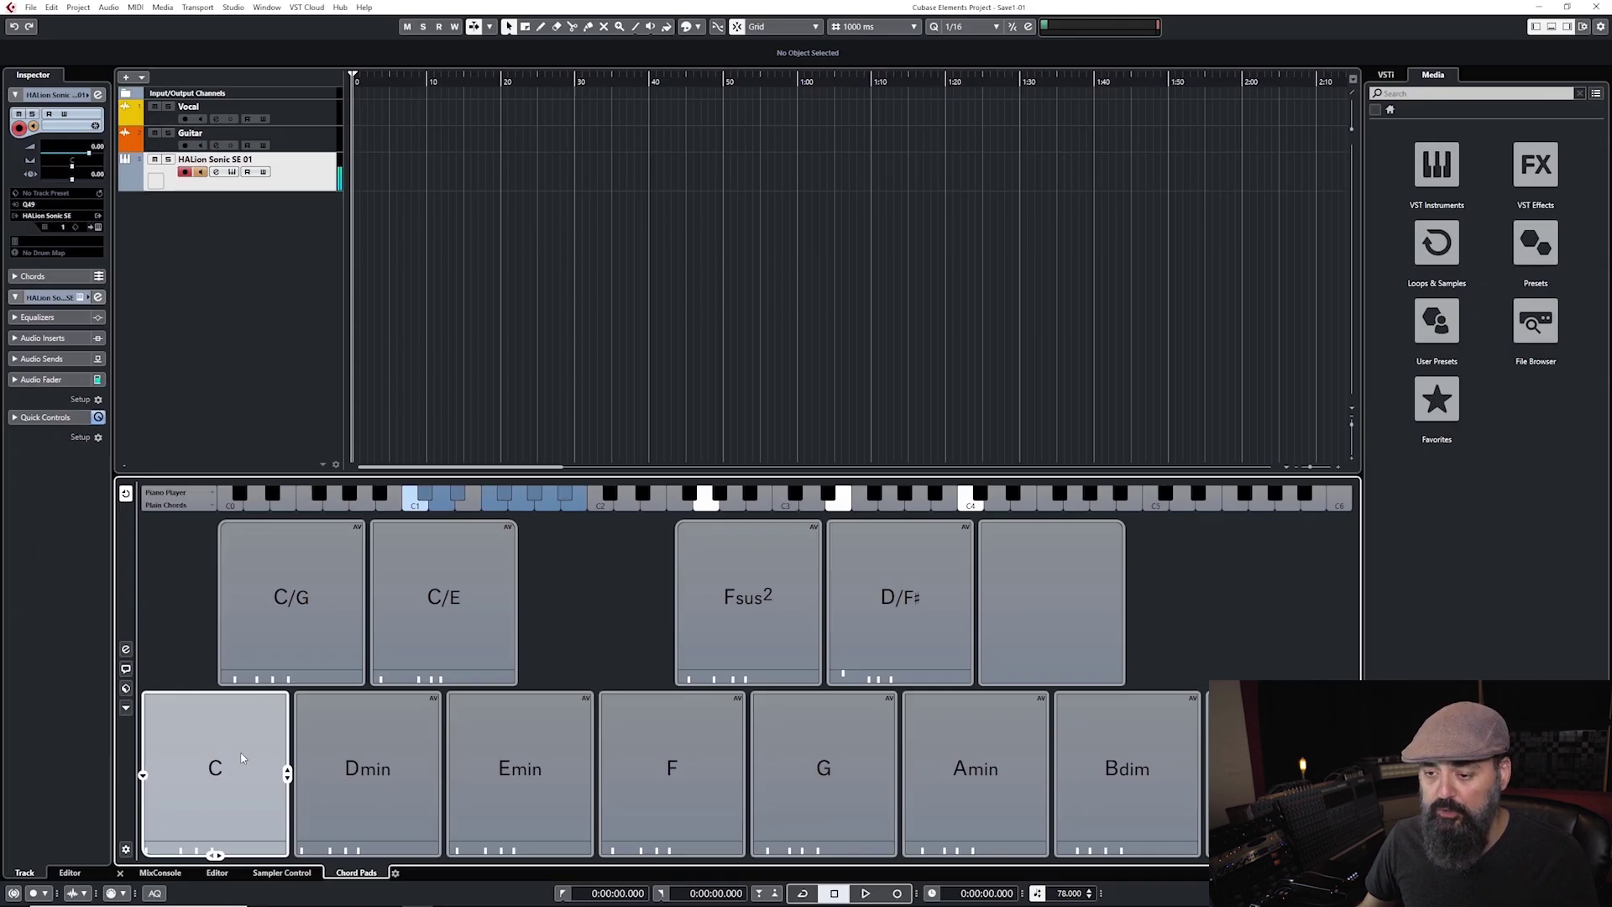
pyautogui.click(287, 774)
pyautogui.click(287, 770)
pyautogui.click(287, 770)
pyautogui.click(287, 770)
pyautogui.click(287, 771)
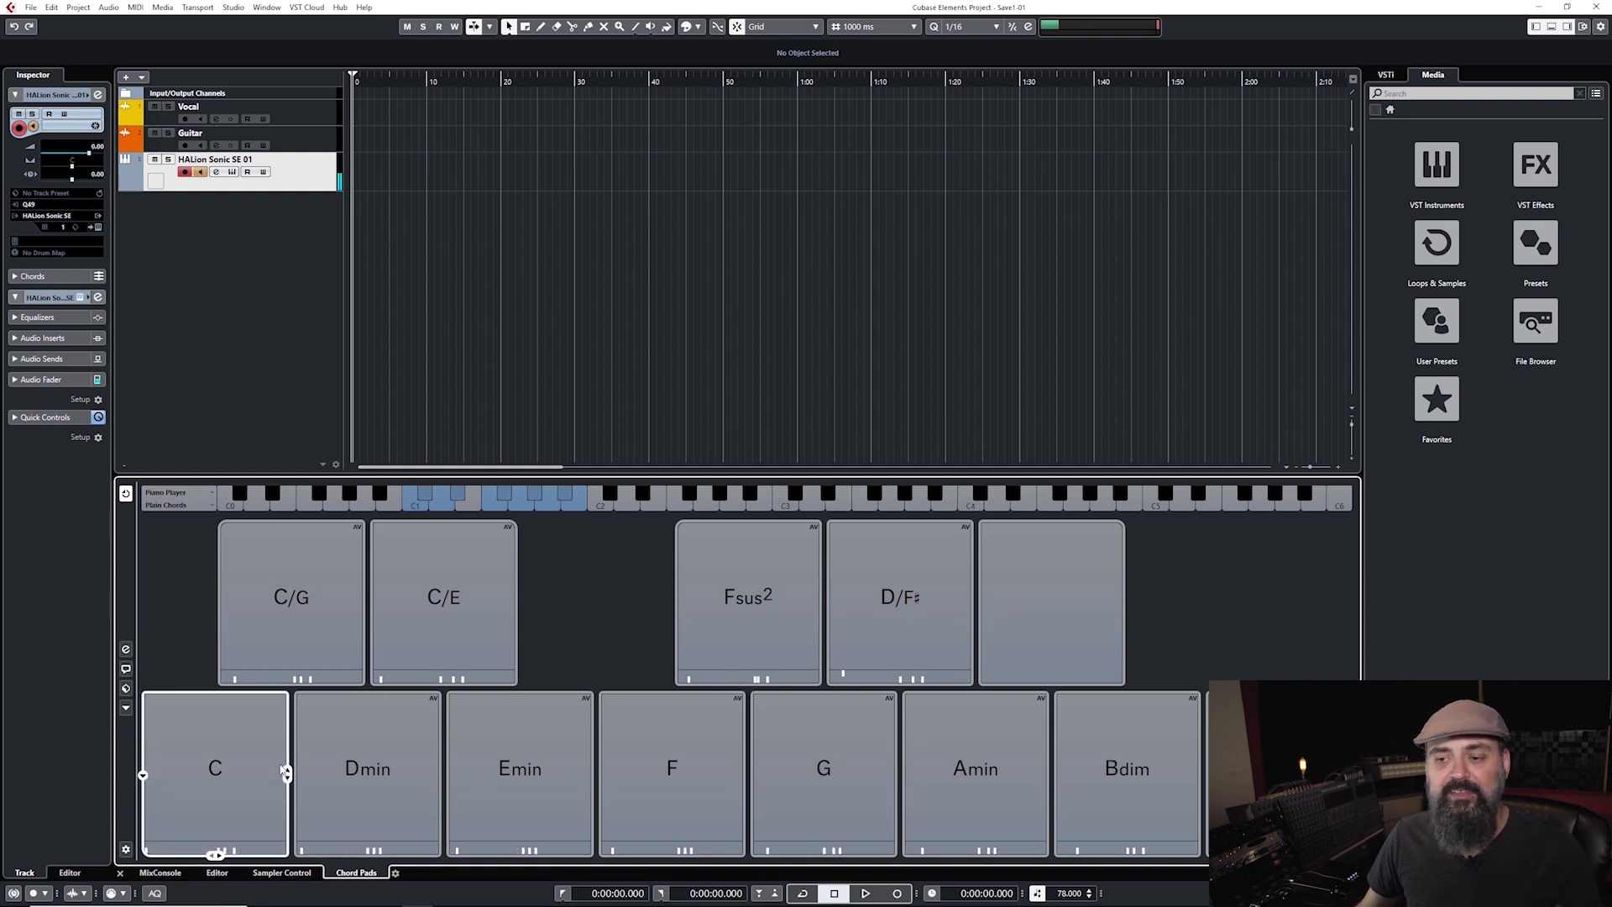
pyautogui.click(286, 773)
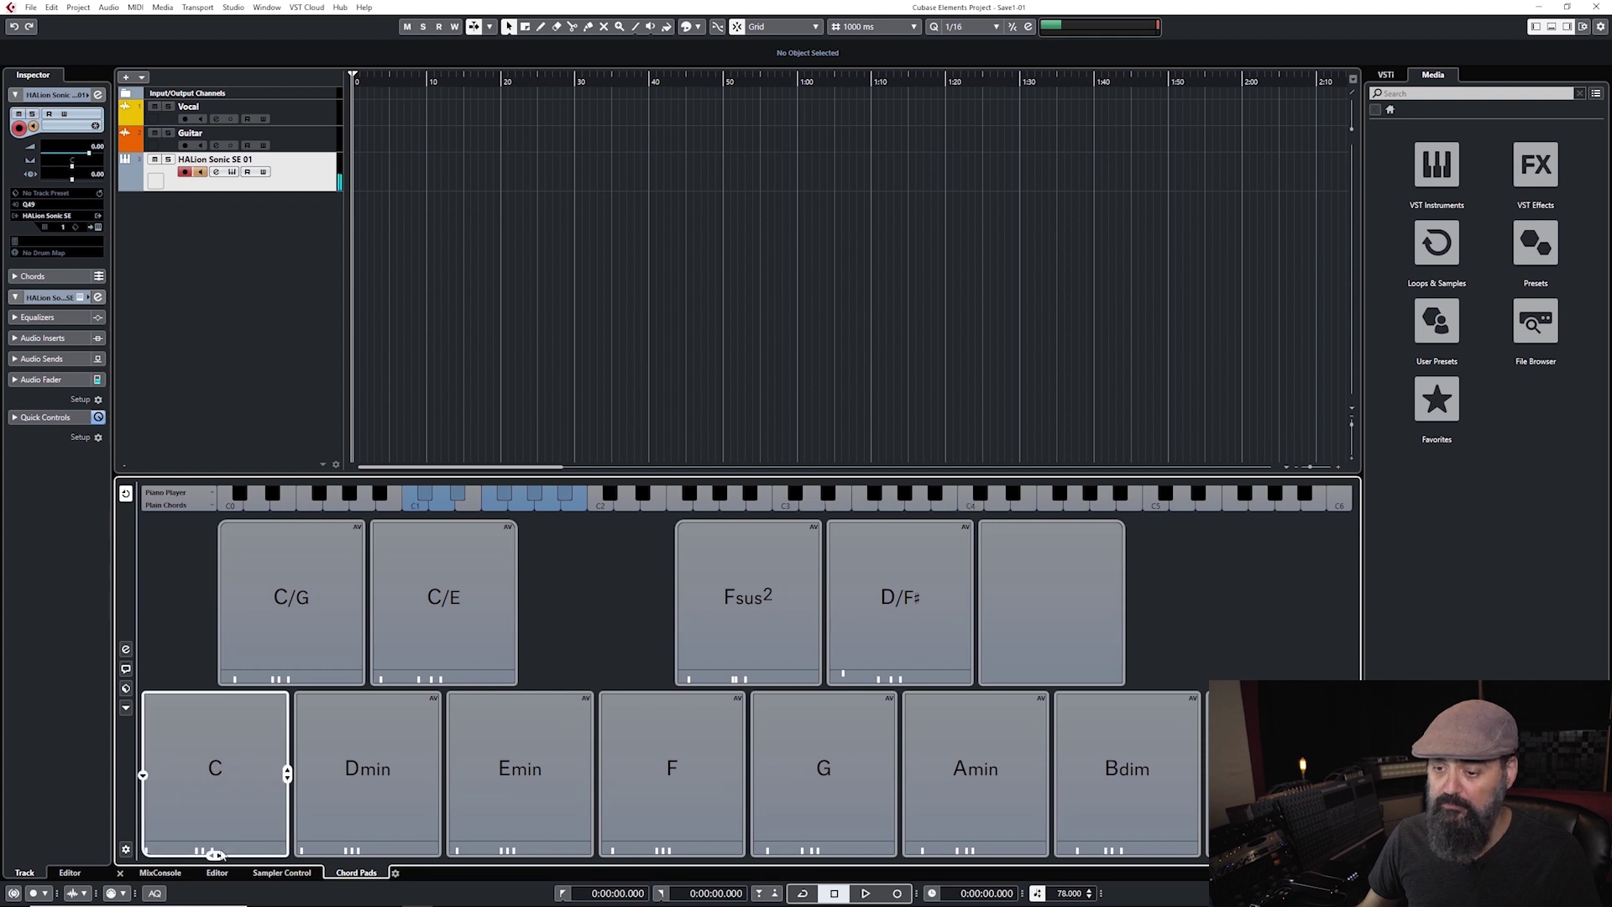
pyautogui.moveTo(220, 855); pyautogui.dragTo(213, 856)
pyautogui.click(370, 784)
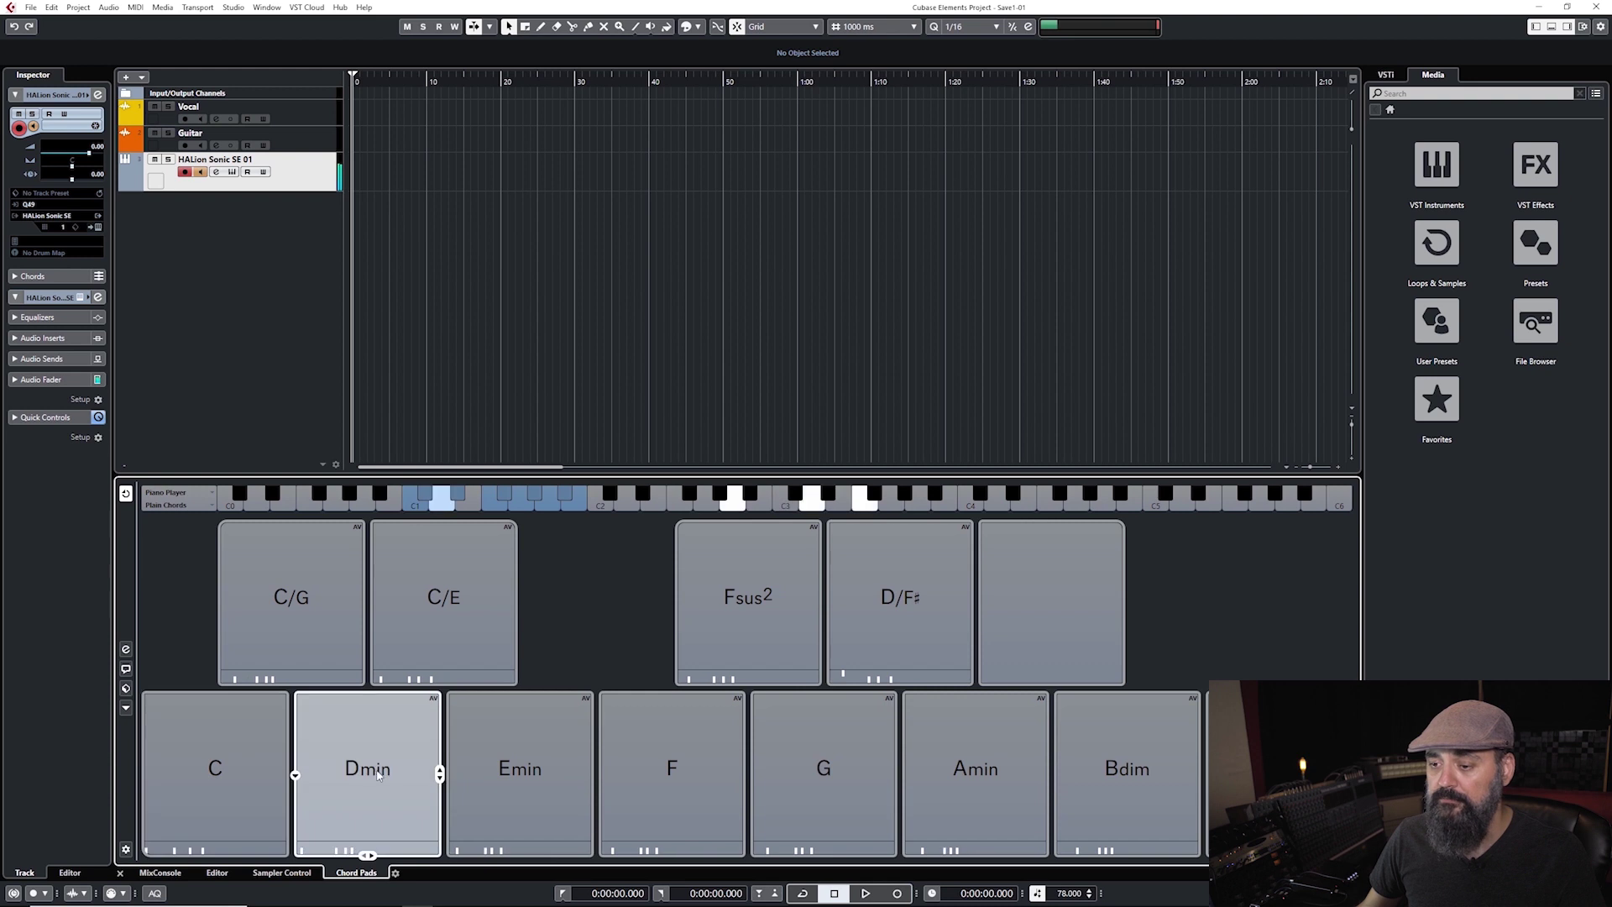
# Audition the chord pads from Emin and F up to Bdim.
pyautogui.click(520, 785)
pyautogui.click(657, 779)
pyautogui.moveTo(655, 777); pyautogui.dragTo(655, 777)
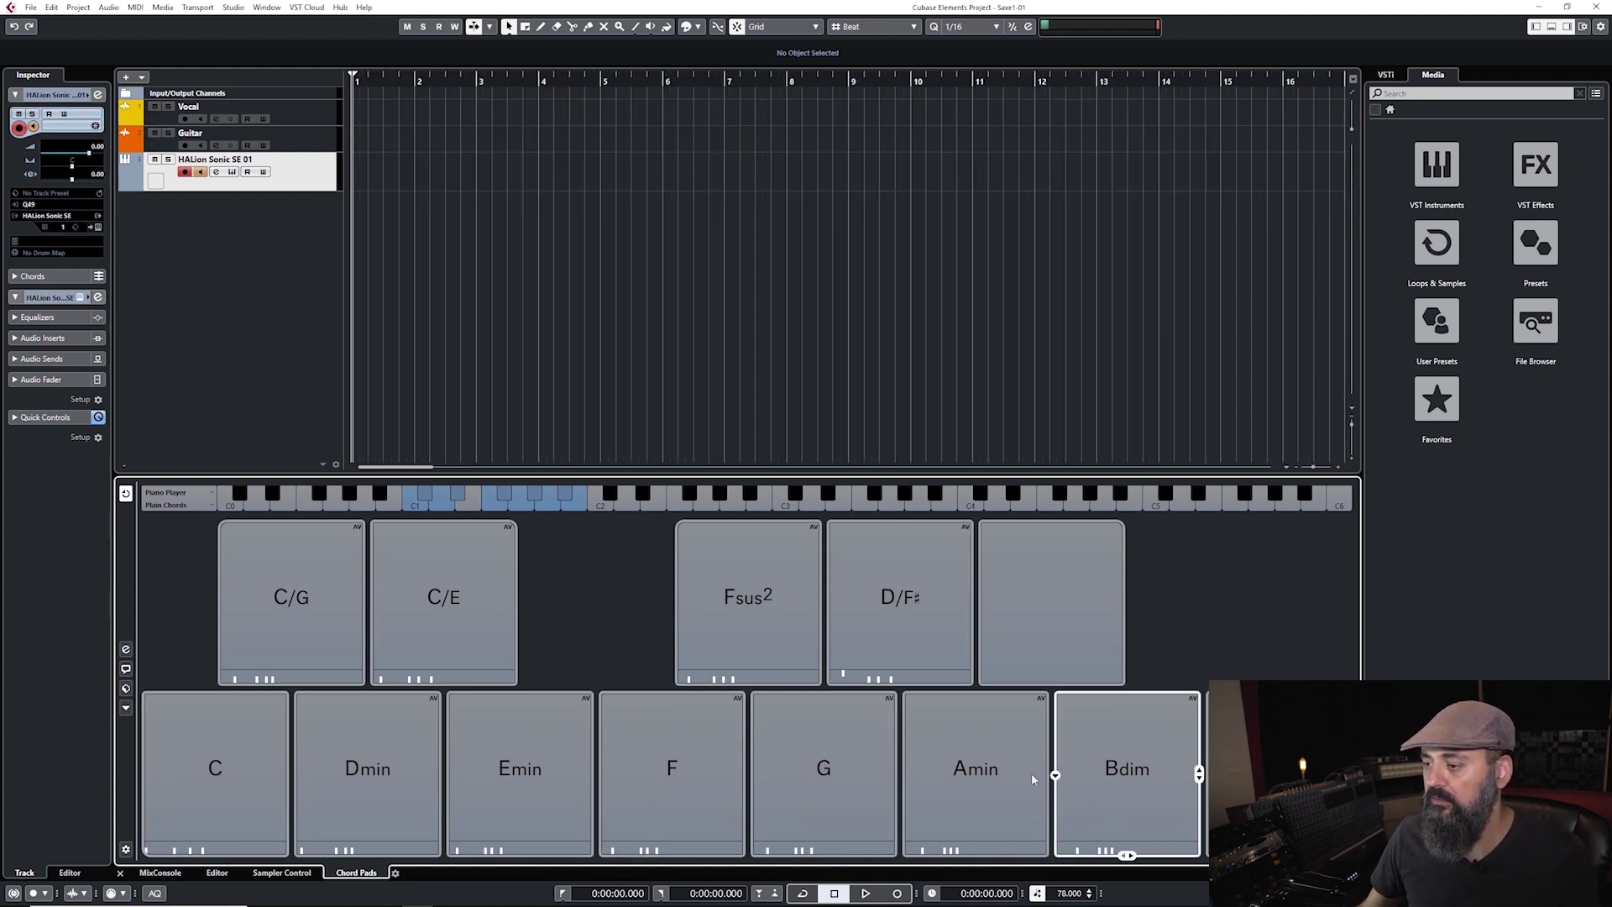
# Place the Amin, C/G, Fsus2 and C/E pads as consecutive one-bar parts on the HALion Sonic SE 01 track, starting at bar 1.
pyautogui.moveTo(996, 785); pyautogui.dragTo(357, 172)
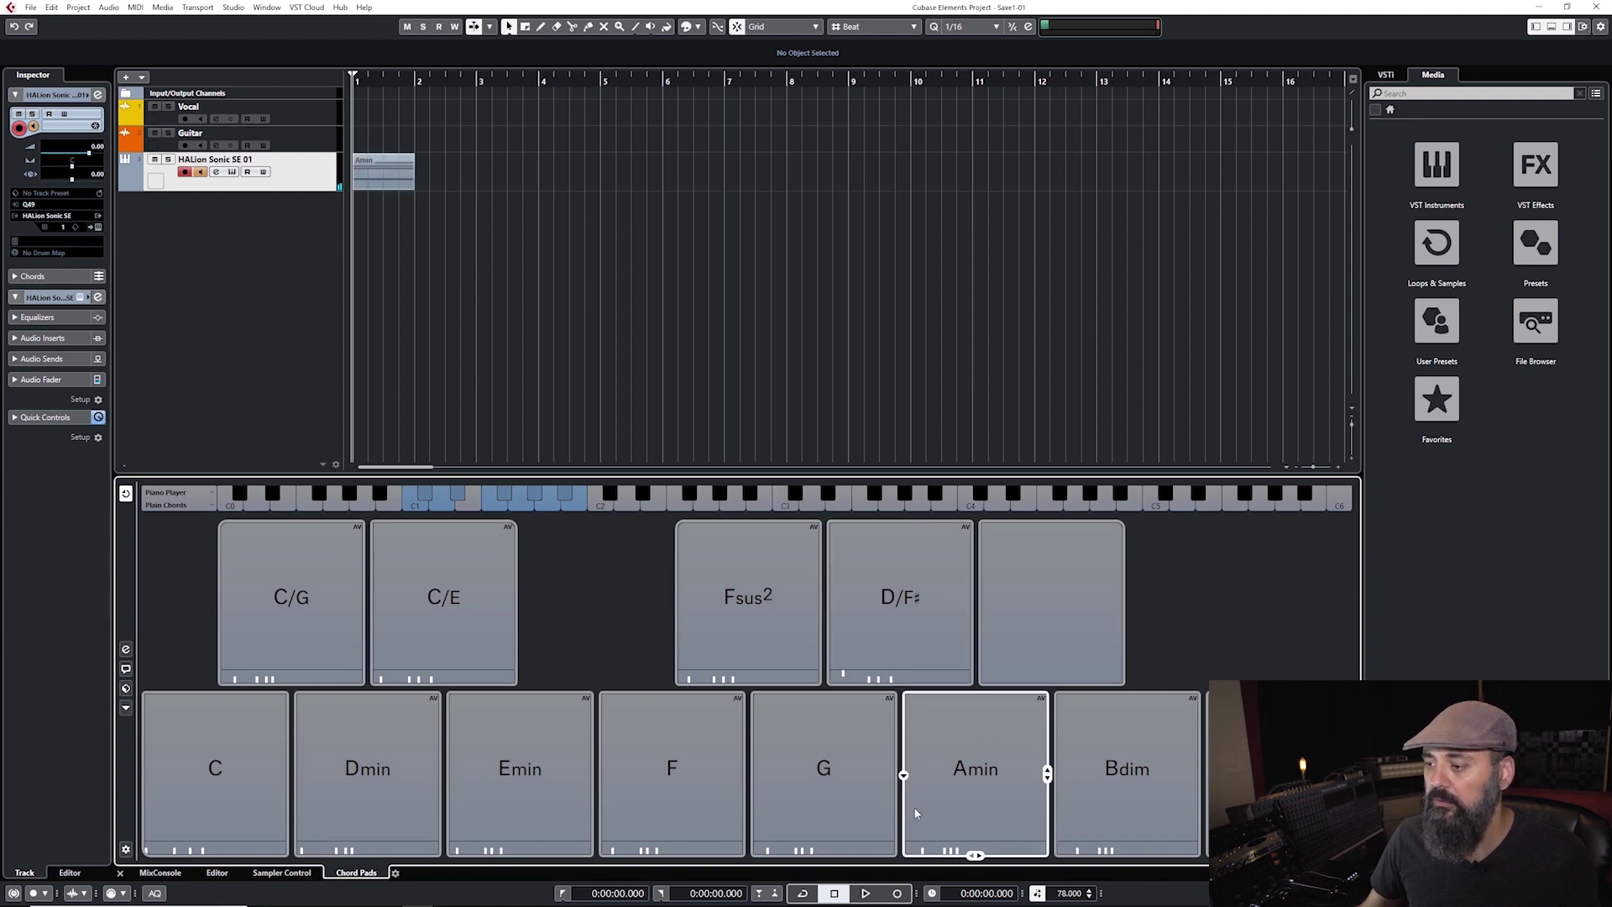
pyautogui.moveTo(304, 606); pyautogui.dragTo(419, 180)
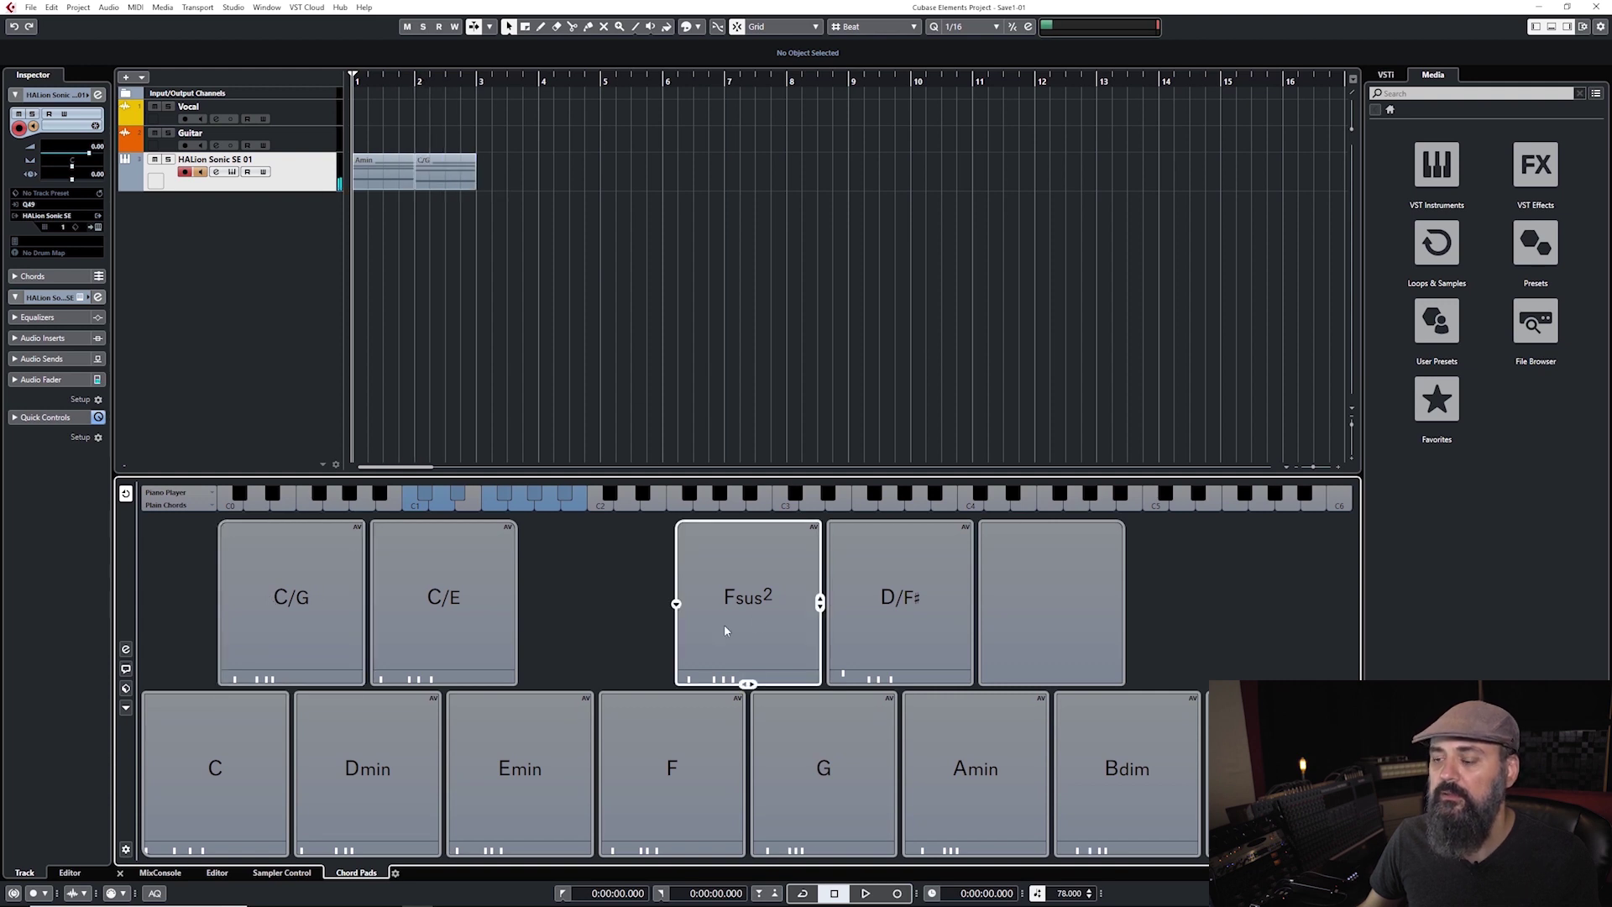
pyautogui.moveTo(676, 771); pyautogui.dragTo(491, 179)
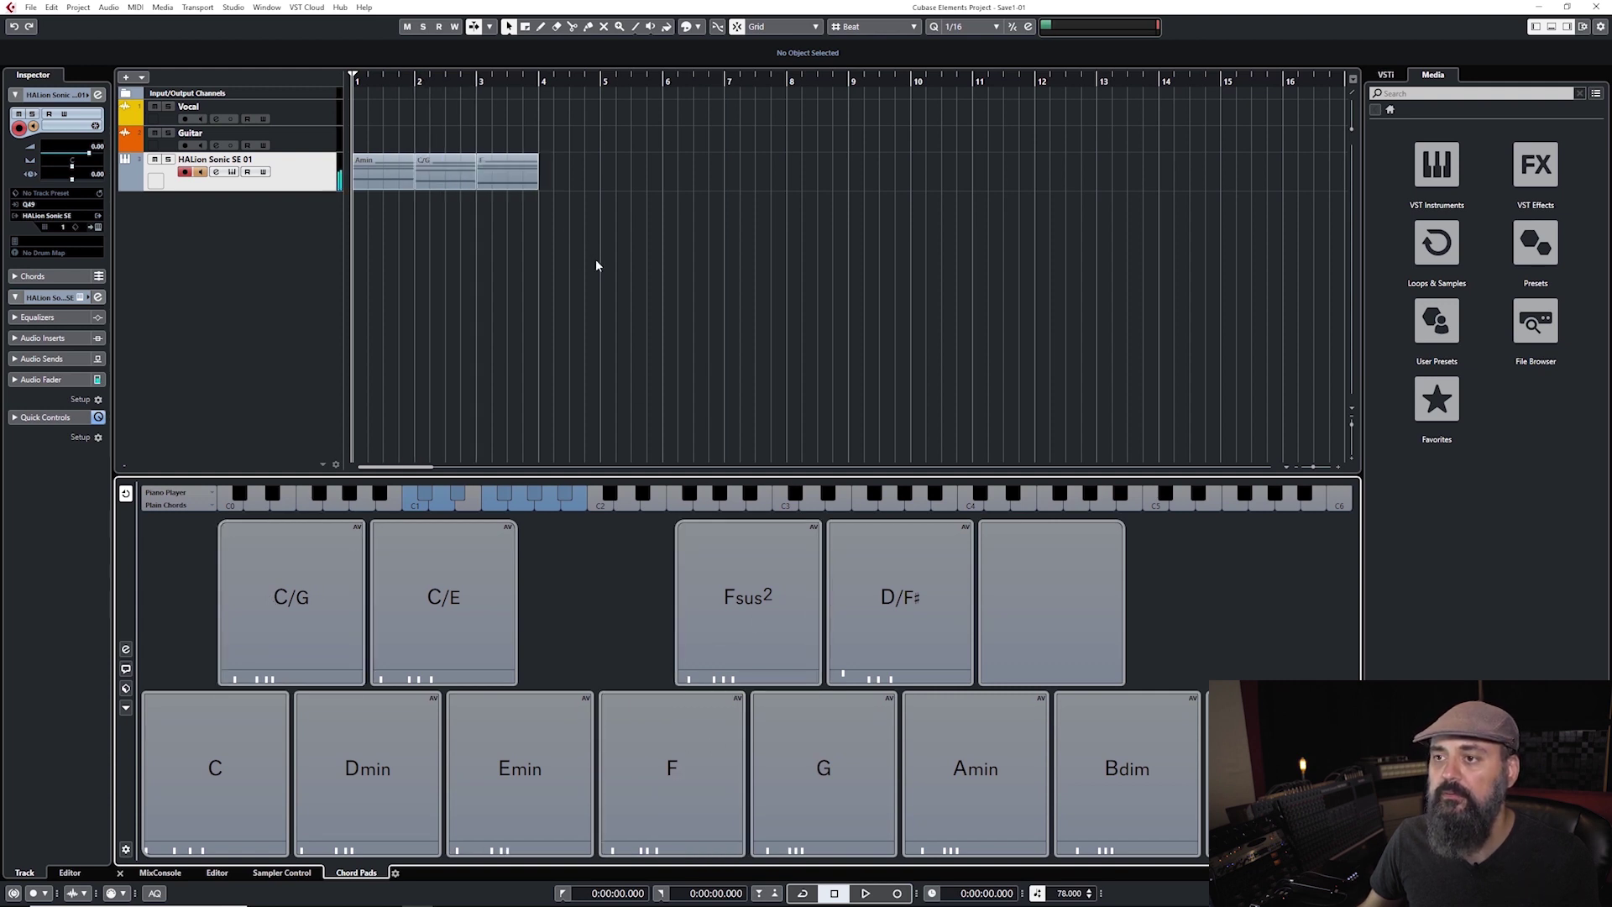
pyautogui.hotkey('ctrl', 'z')
pyautogui.moveTo(747, 604); pyautogui.dragTo(481, 172)
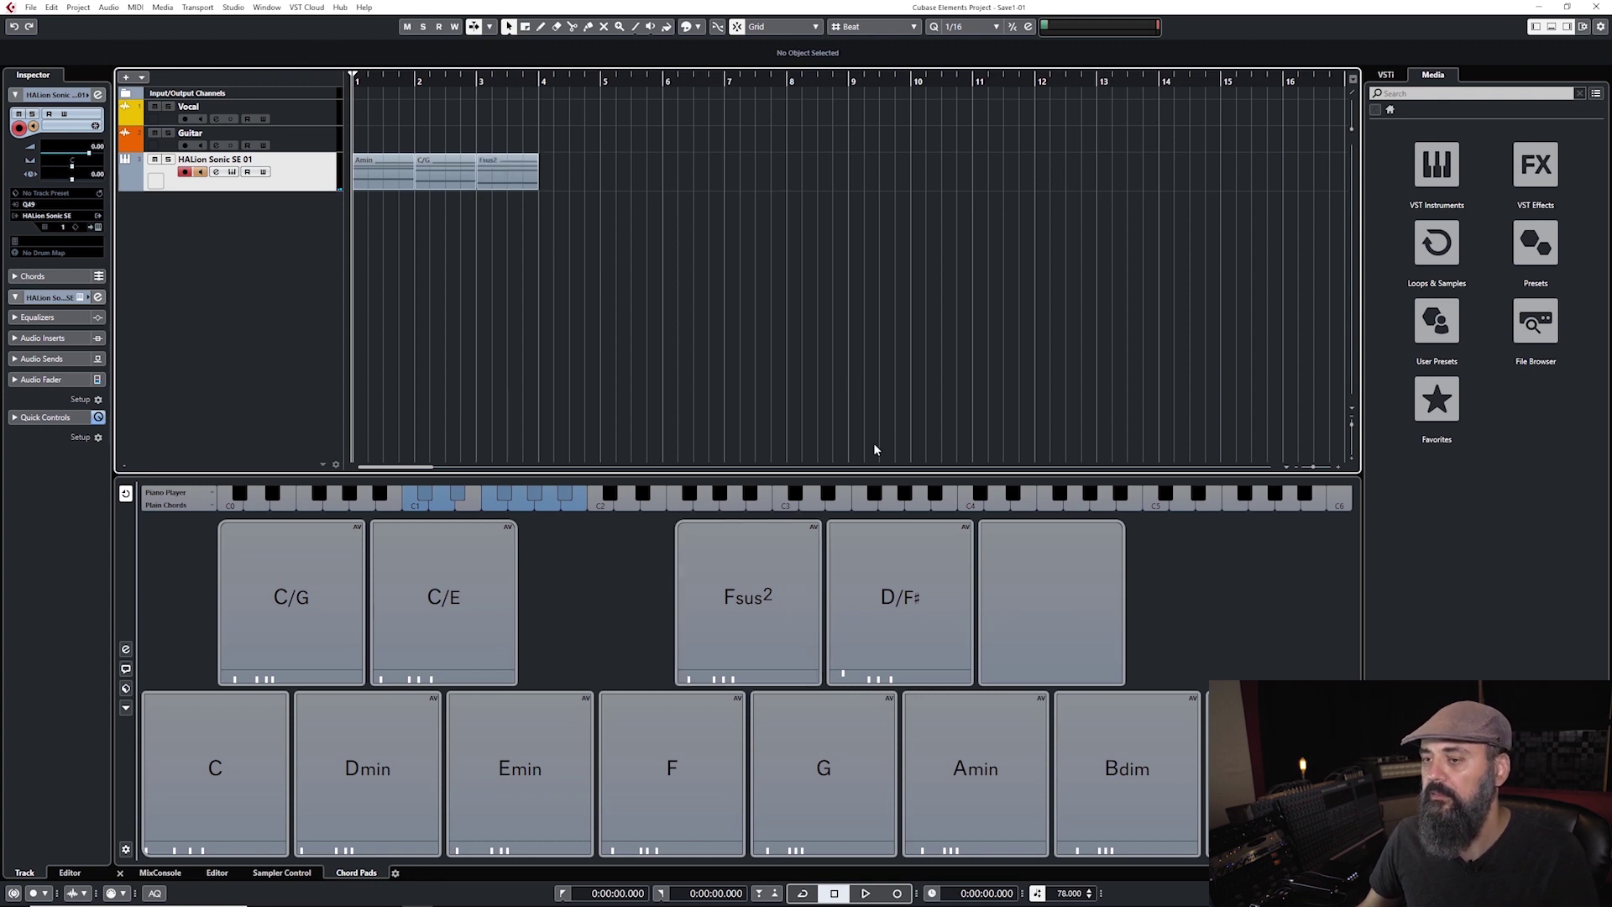
pyautogui.moveTo(444, 603); pyautogui.dragTo(535, 180)
# Play back the four placed chord parts and remove them from the HALion Sonic SE 01 track.
pyautogui.press('space')
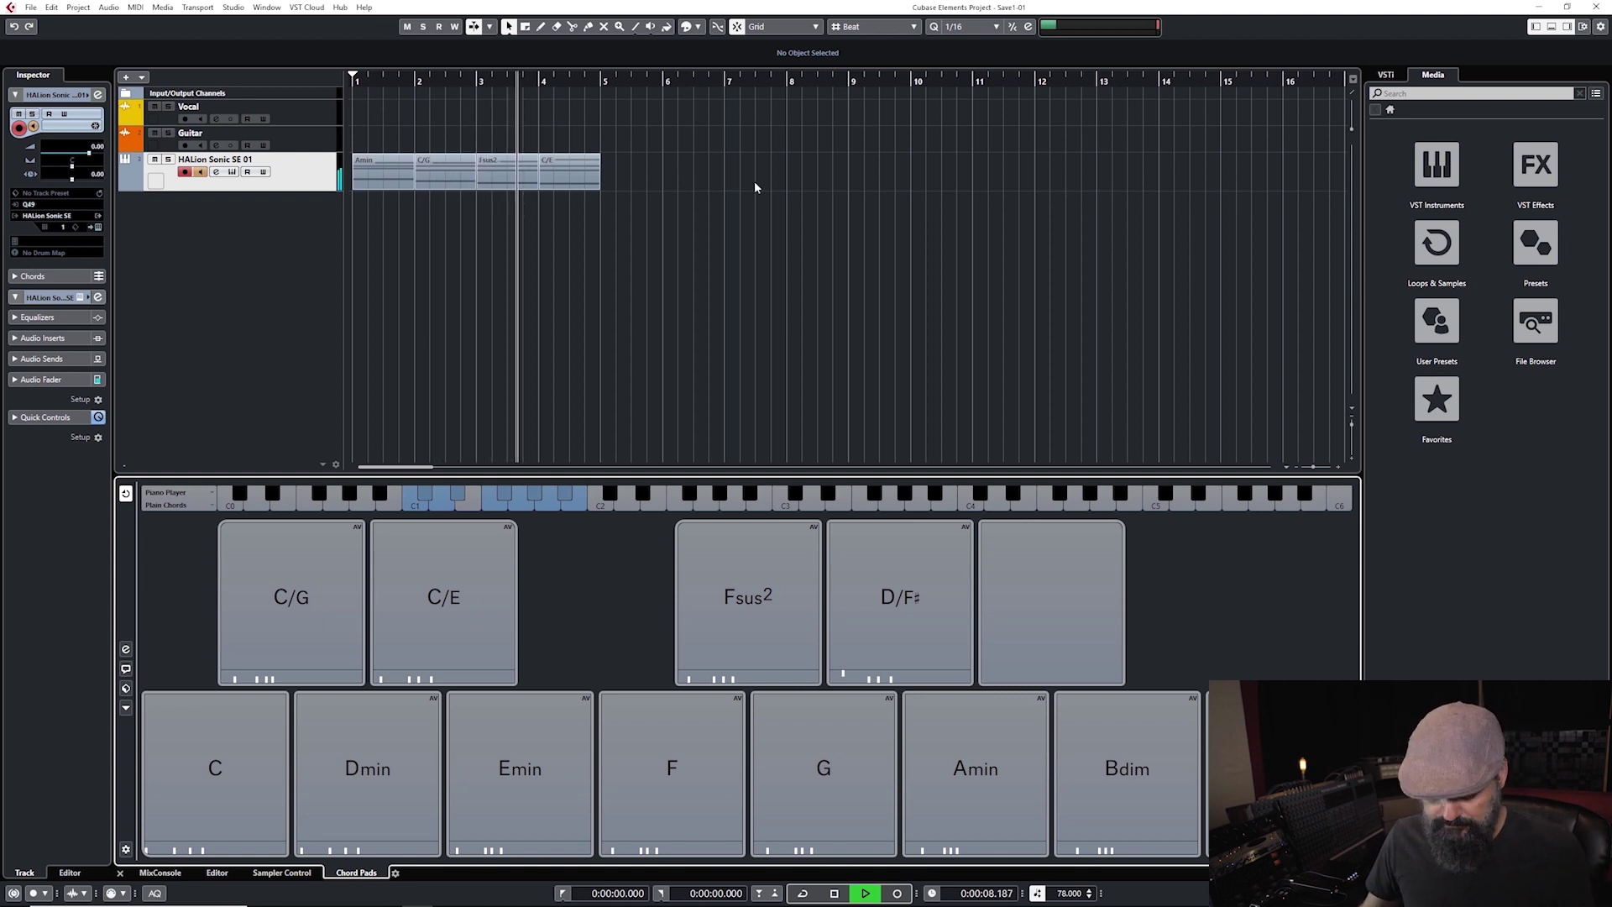
pyautogui.press('space')
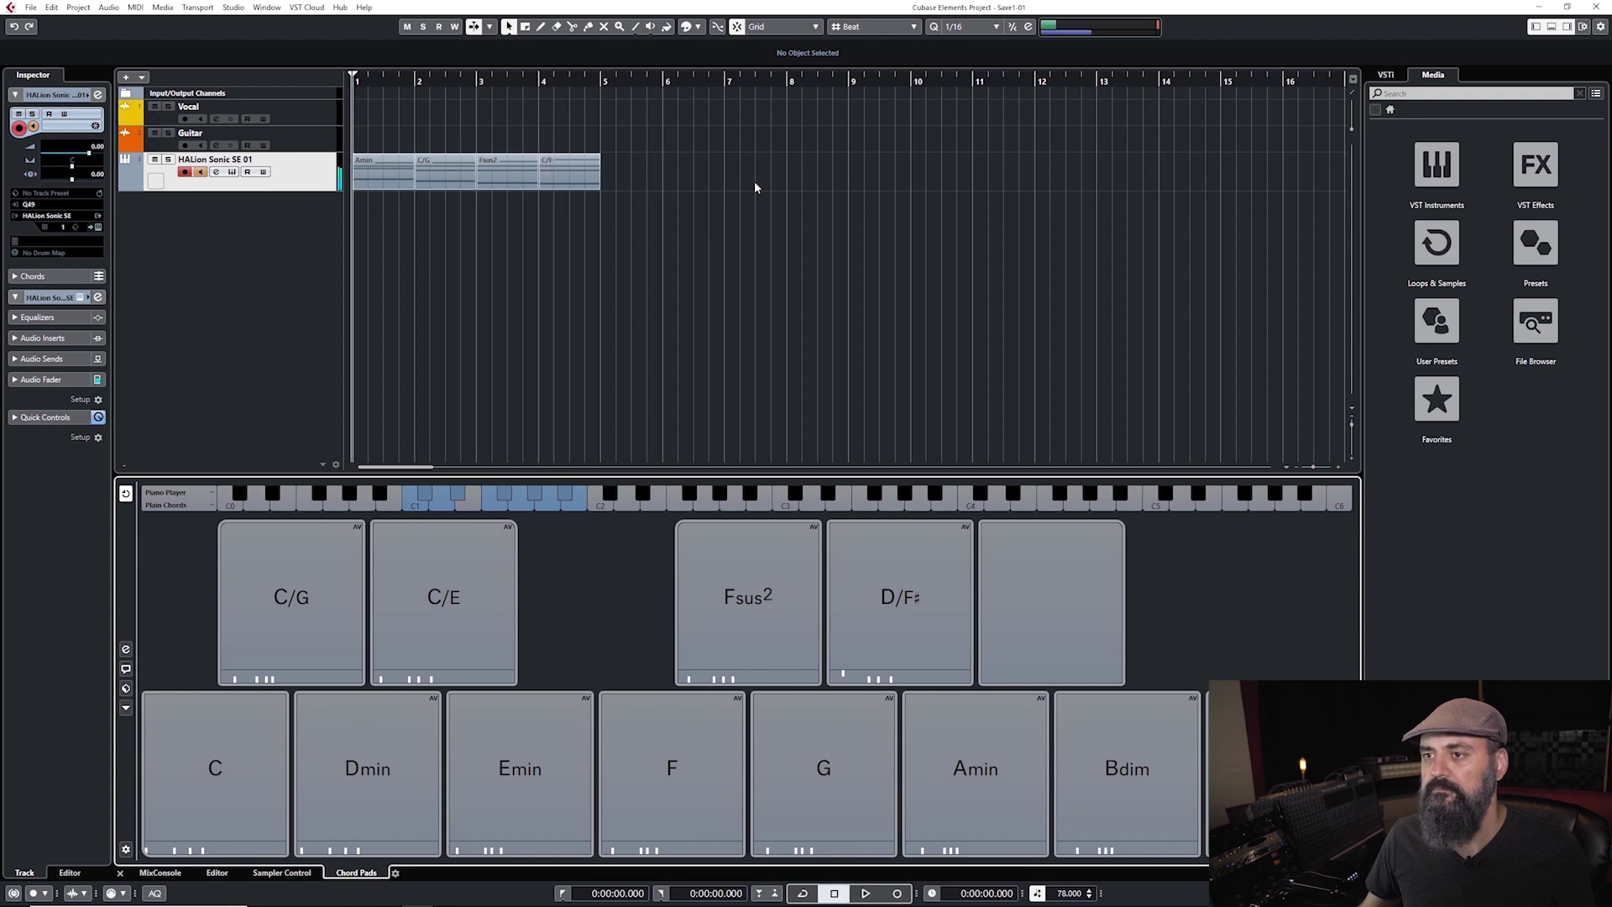
pyautogui.click(390, 164)
pyautogui.hotkey('ctrl', 'z')
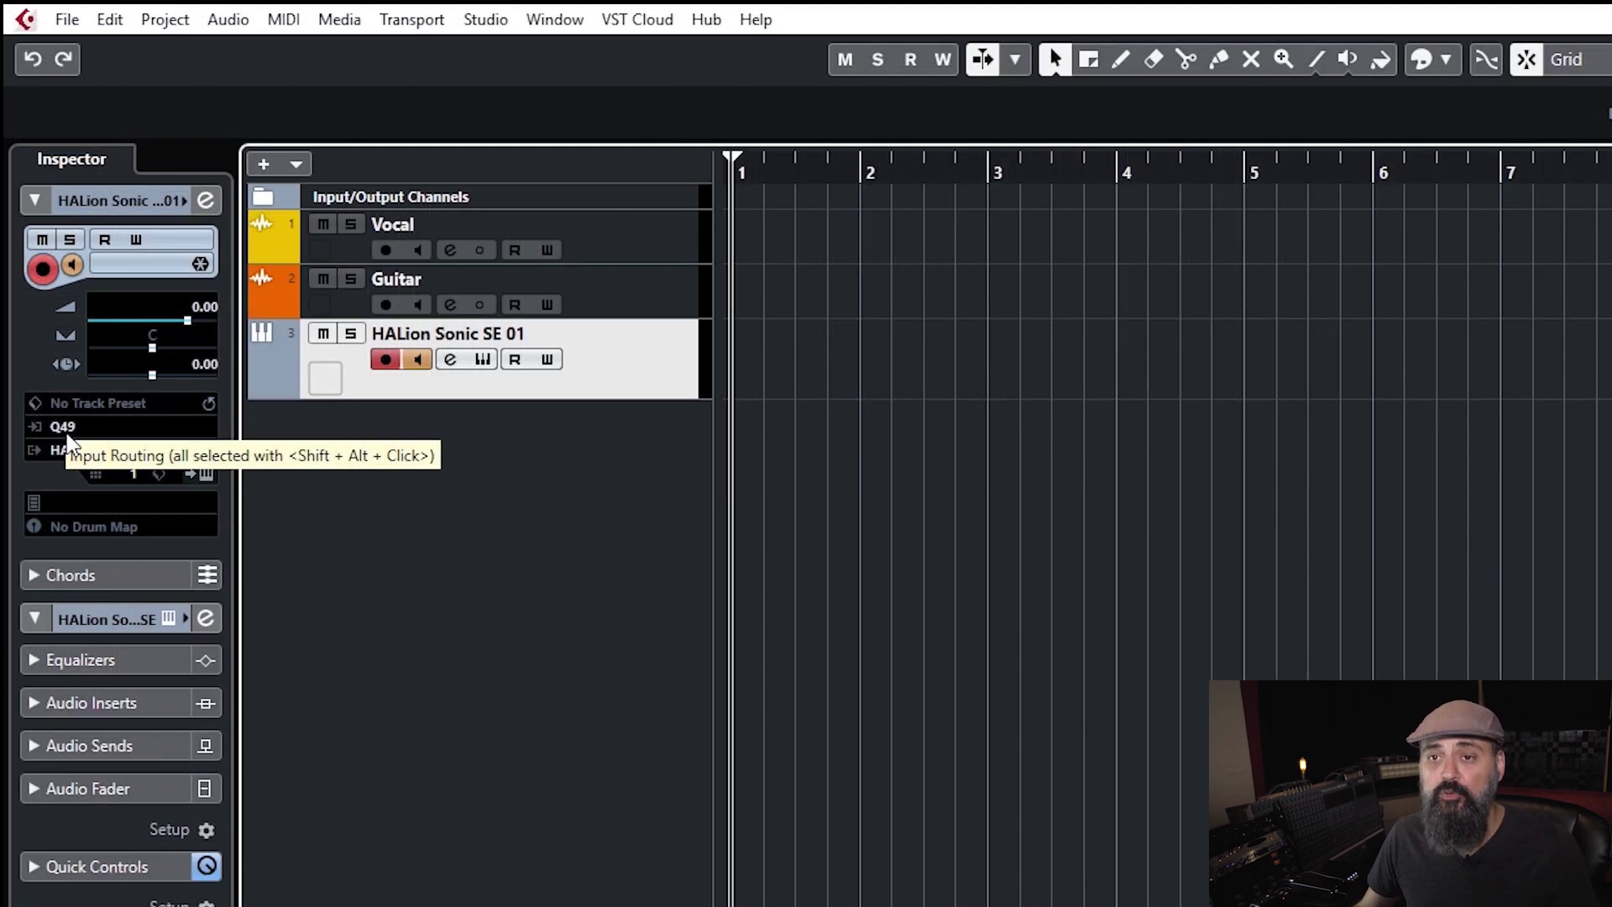
# Set the HALion Sonic SE 01 track's input routing to Chord Pads and record a ten-bar chord progression from the project start.
pyautogui.click(67, 430)
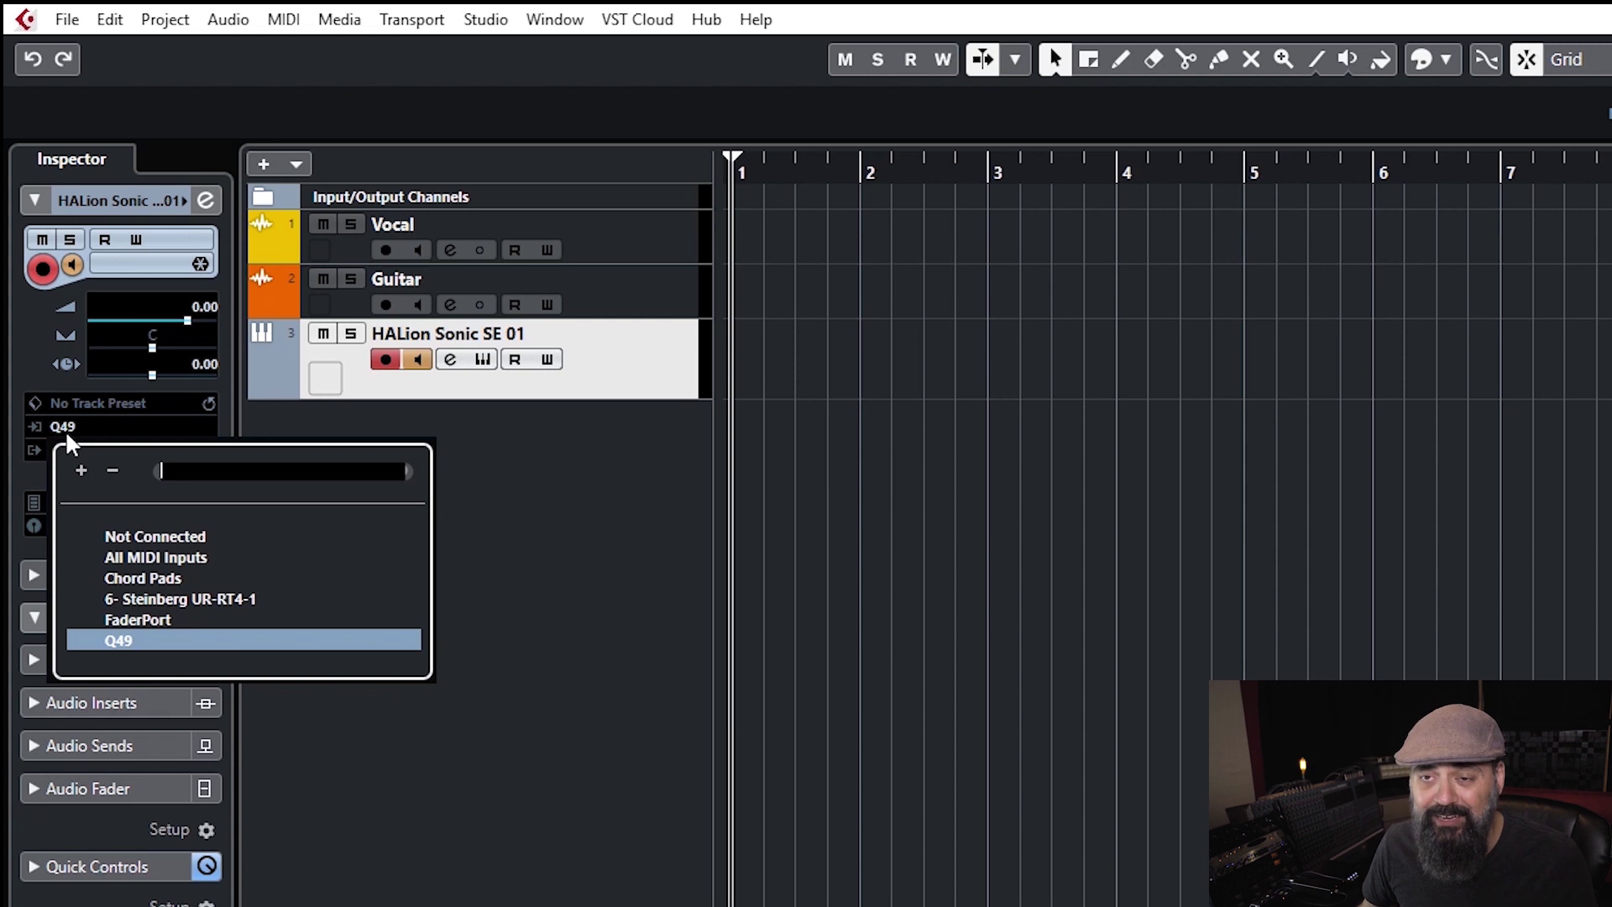
pyautogui.click(152, 579)
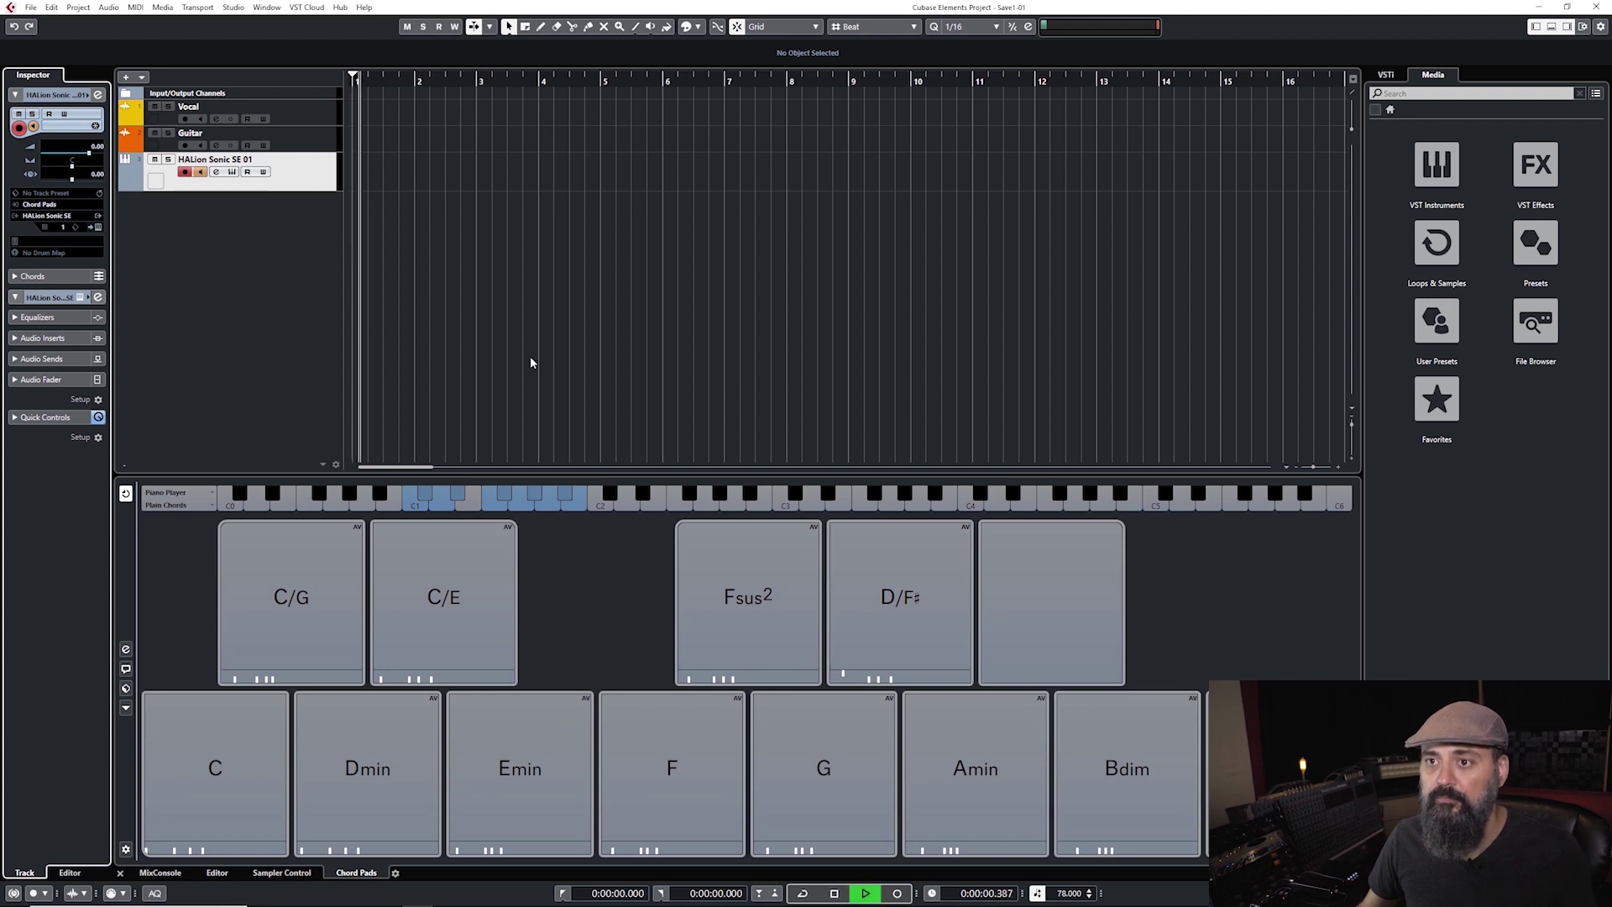
pyautogui.press('KP_Multiply')
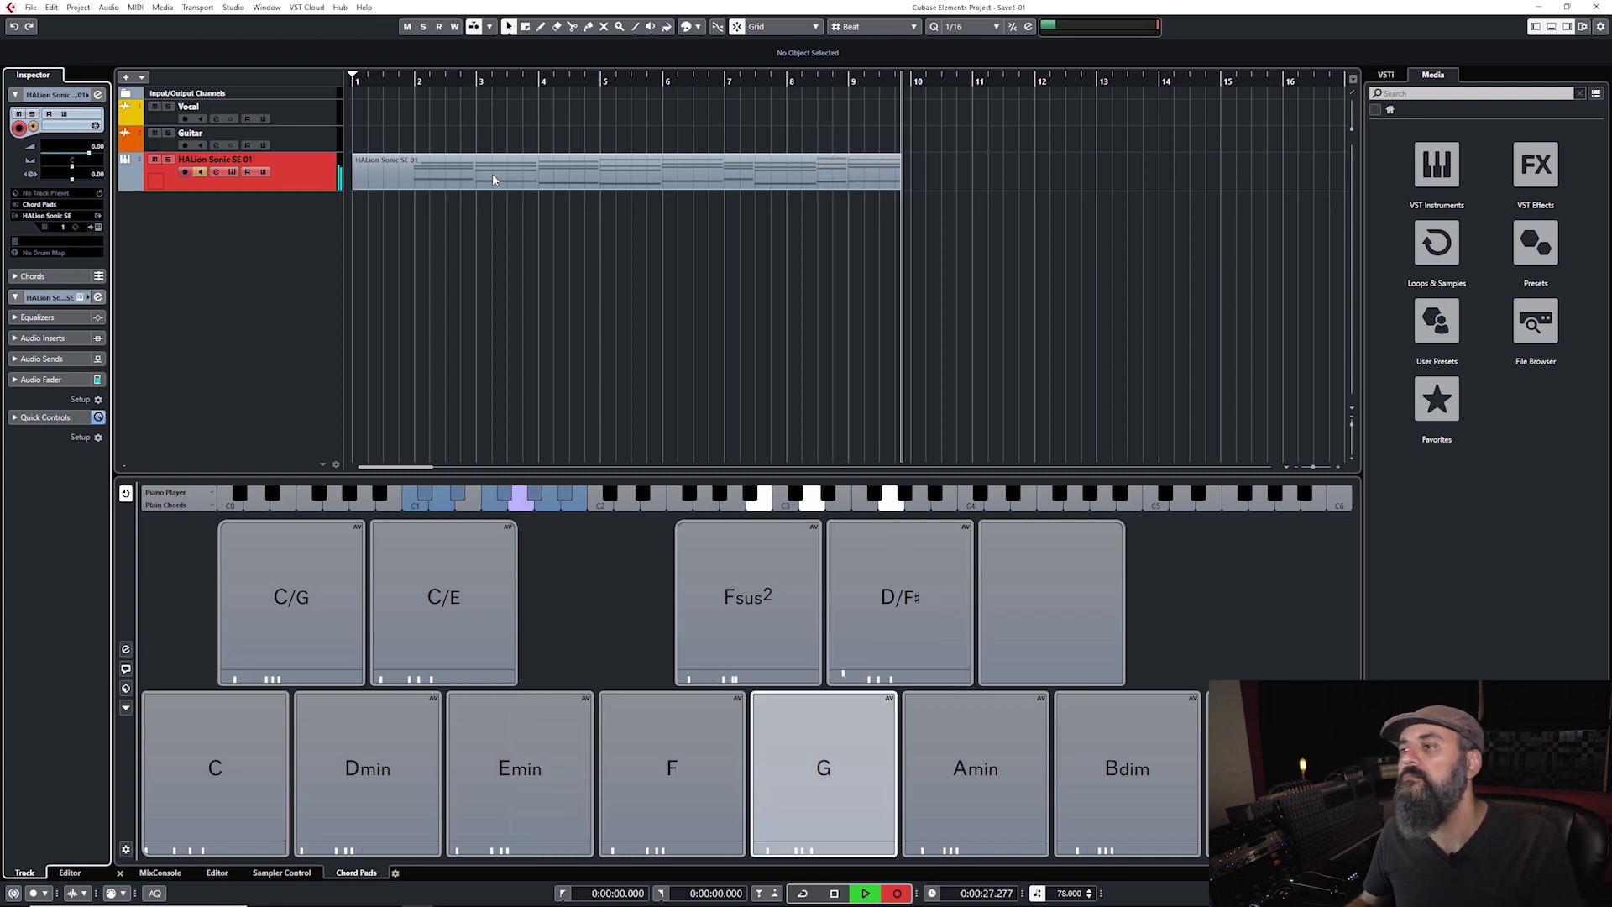
pyautogui.press('space')
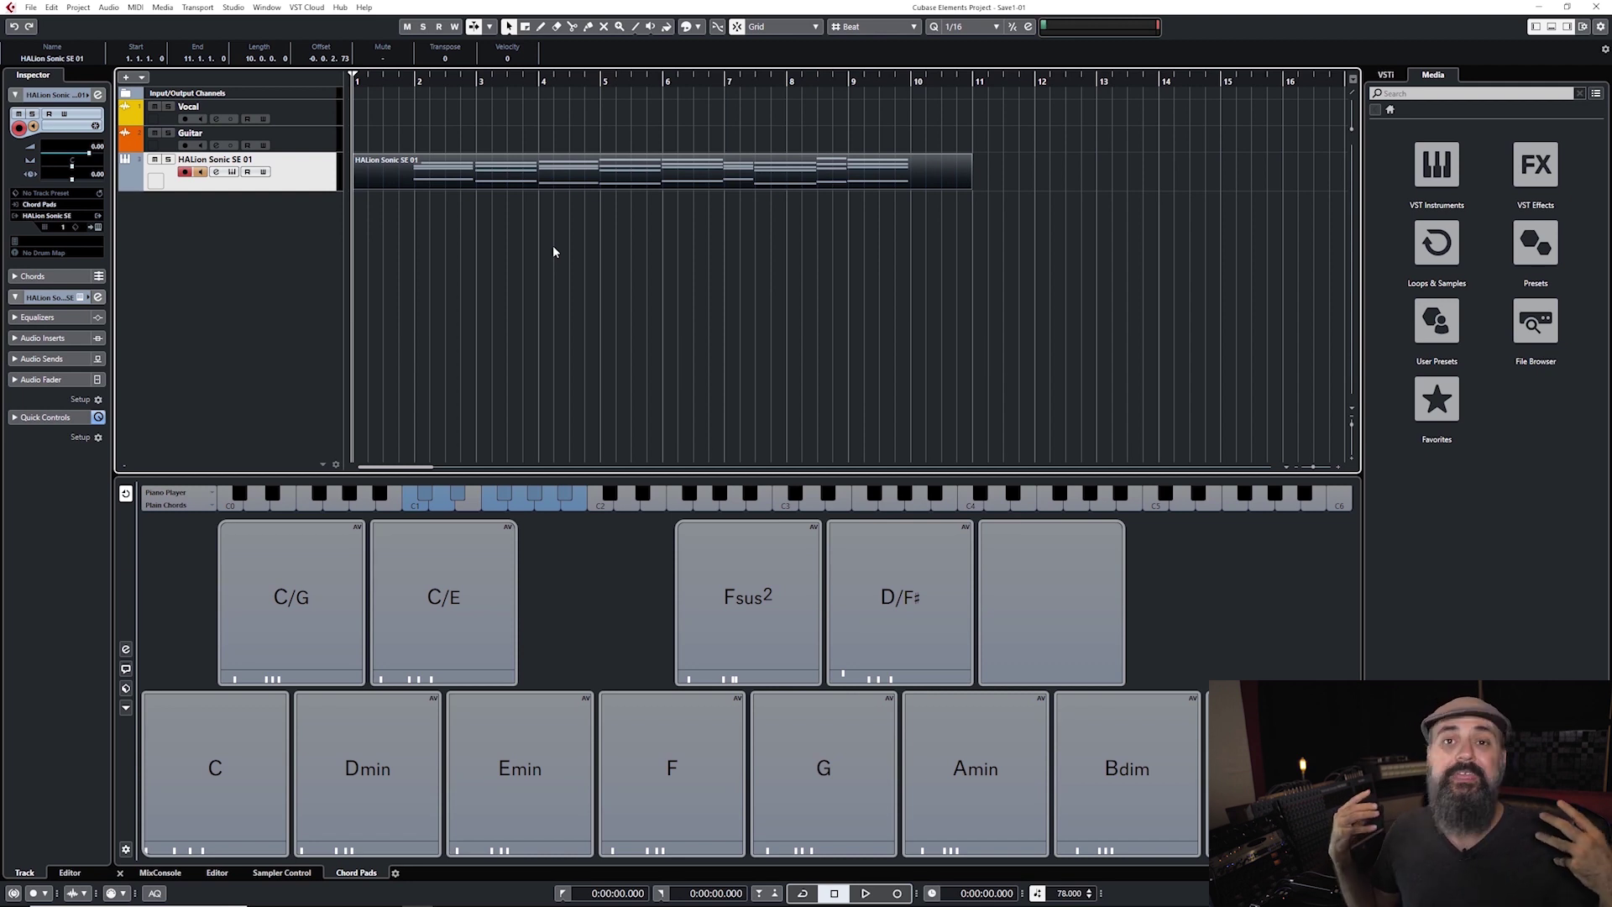
# Open the recorded chord part in the Key Editor and create chord symbols from it on a chord track.
pyautogui.press('g')
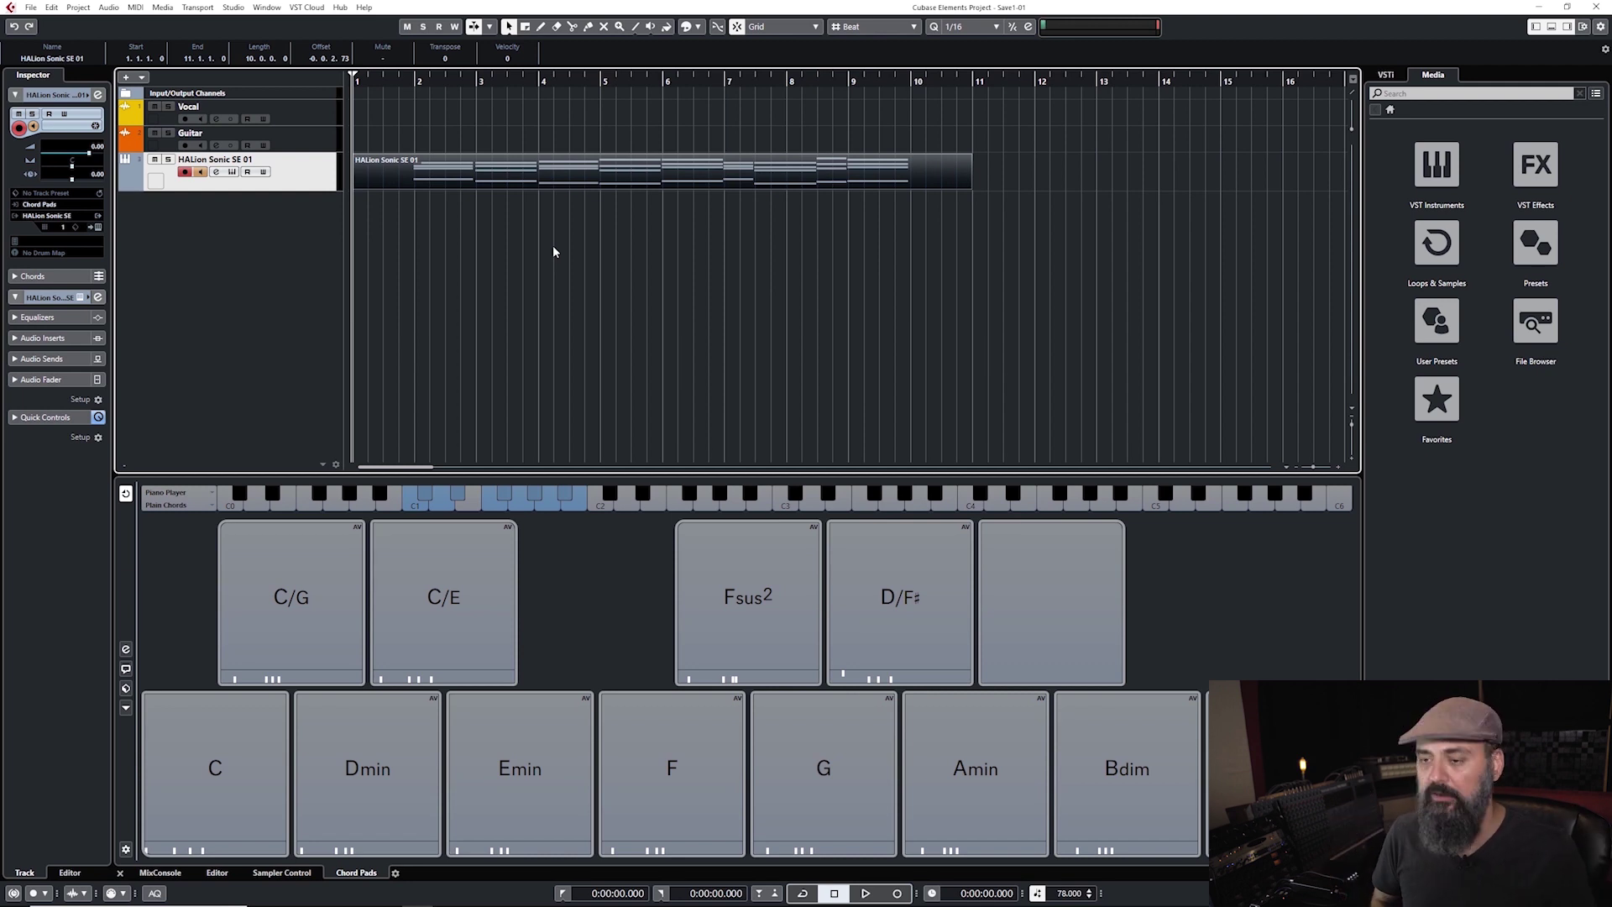
pyautogui.press('Return')
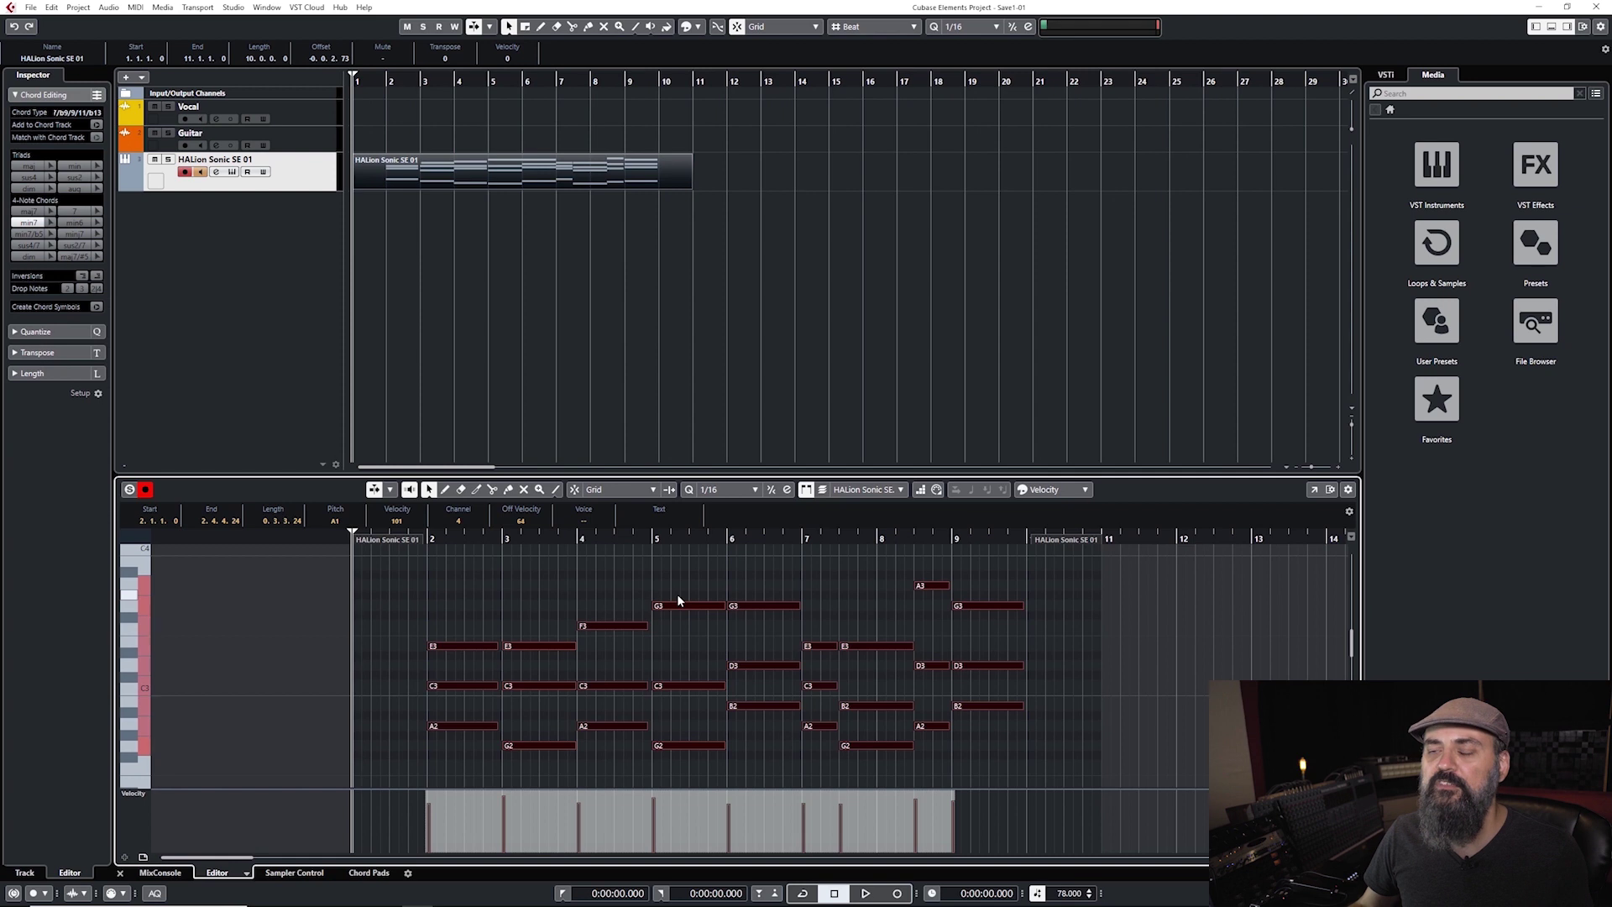
pyautogui.click(483, 173)
pyautogui.rightClick(484, 173)
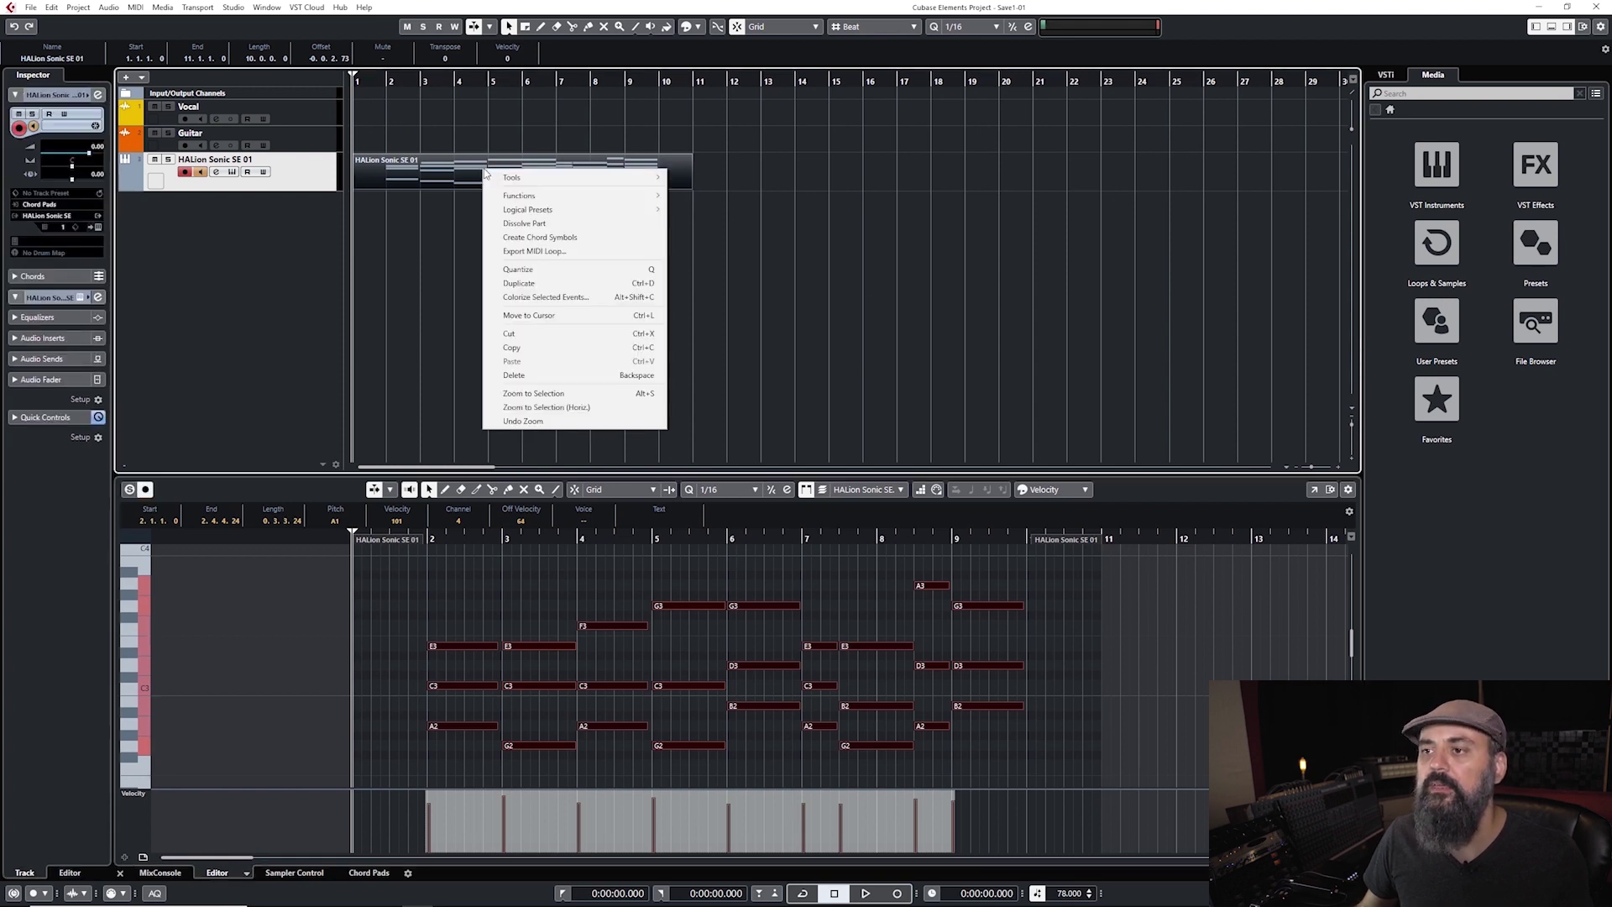
pyautogui.click(555, 237)
pyautogui.click(794, 518)
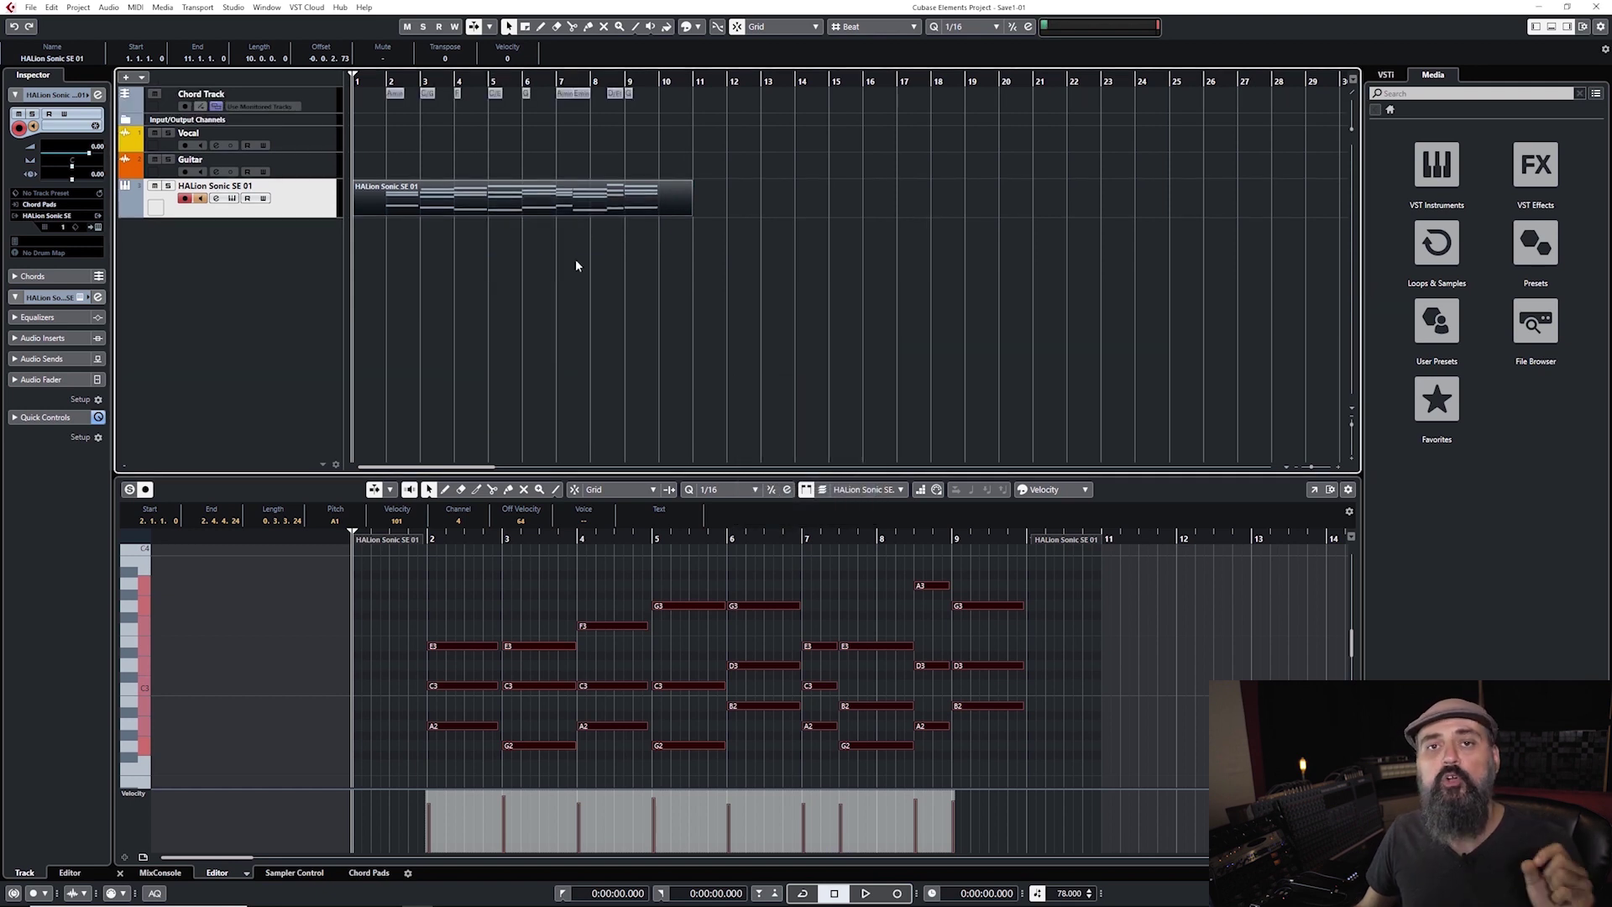
# Bring back the chord pads and enlarge the Chord Track so its chord events can be read.
pyautogui.click(374, 874)
pyautogui.click(324, 99)
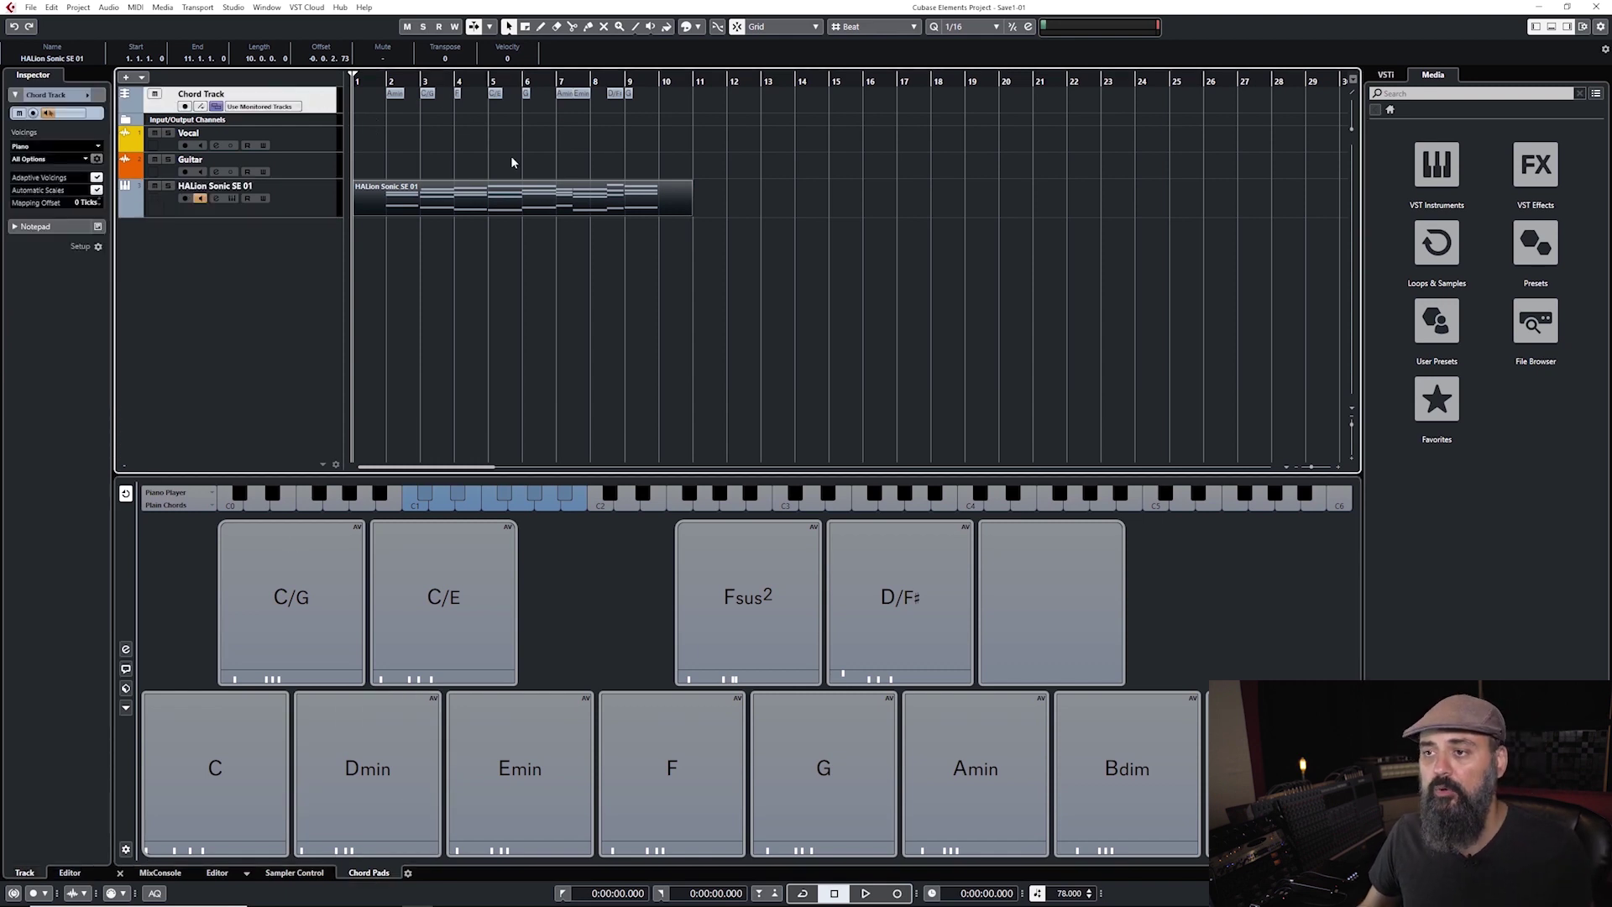
pyautogui.scroll(3, 367, 120)
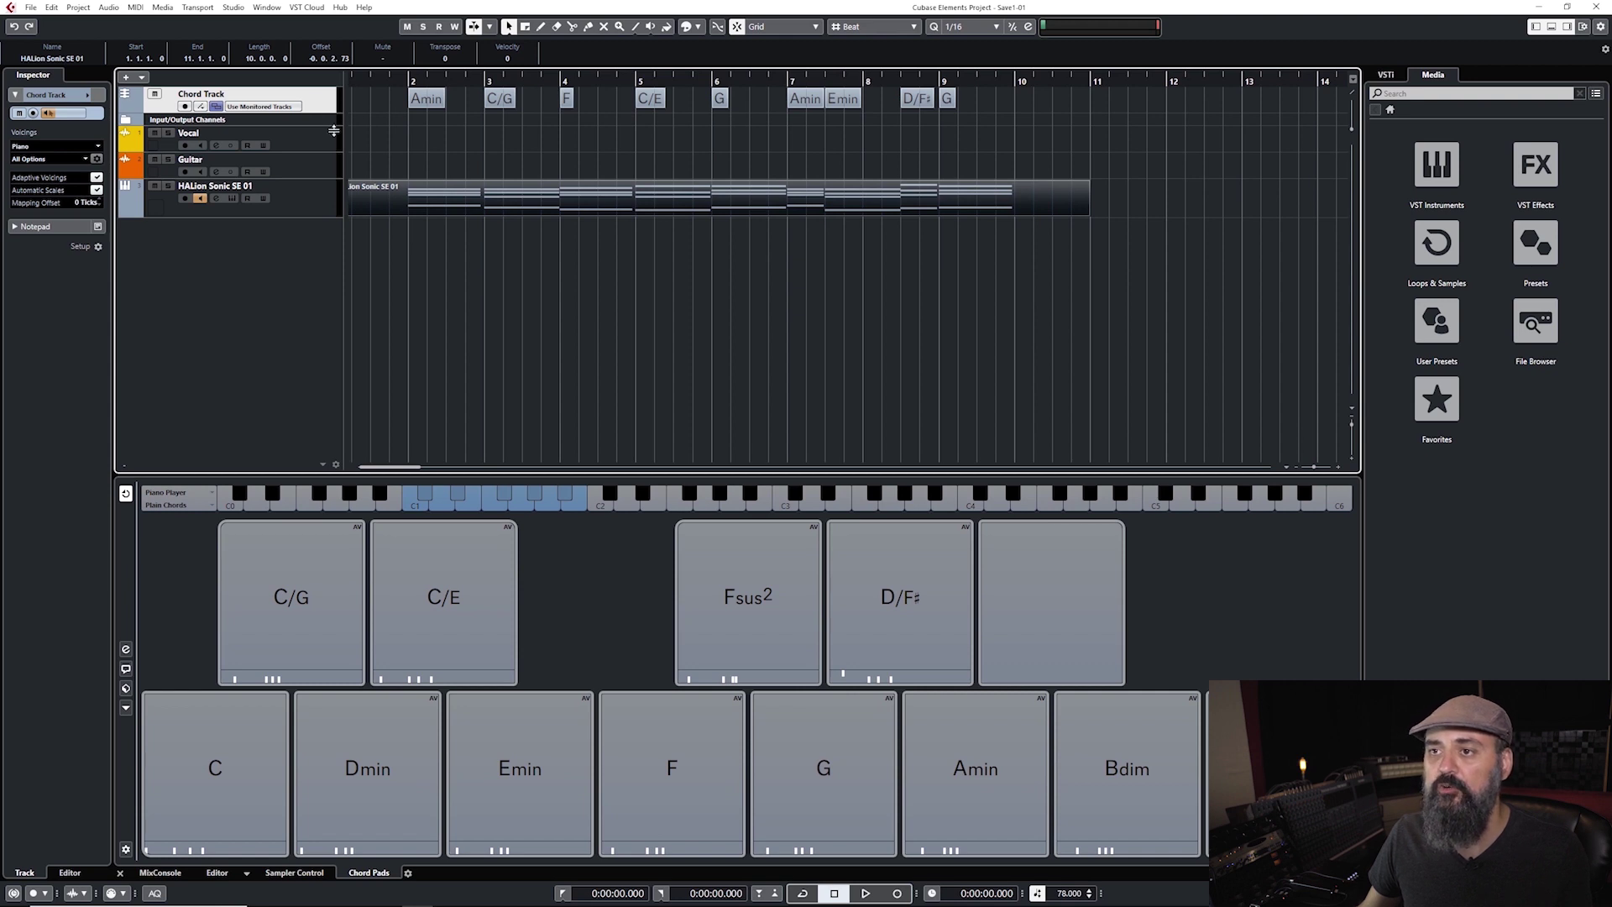
pyautogui.moveTo(332, 112); pyautogui.dragTo(332, 151)
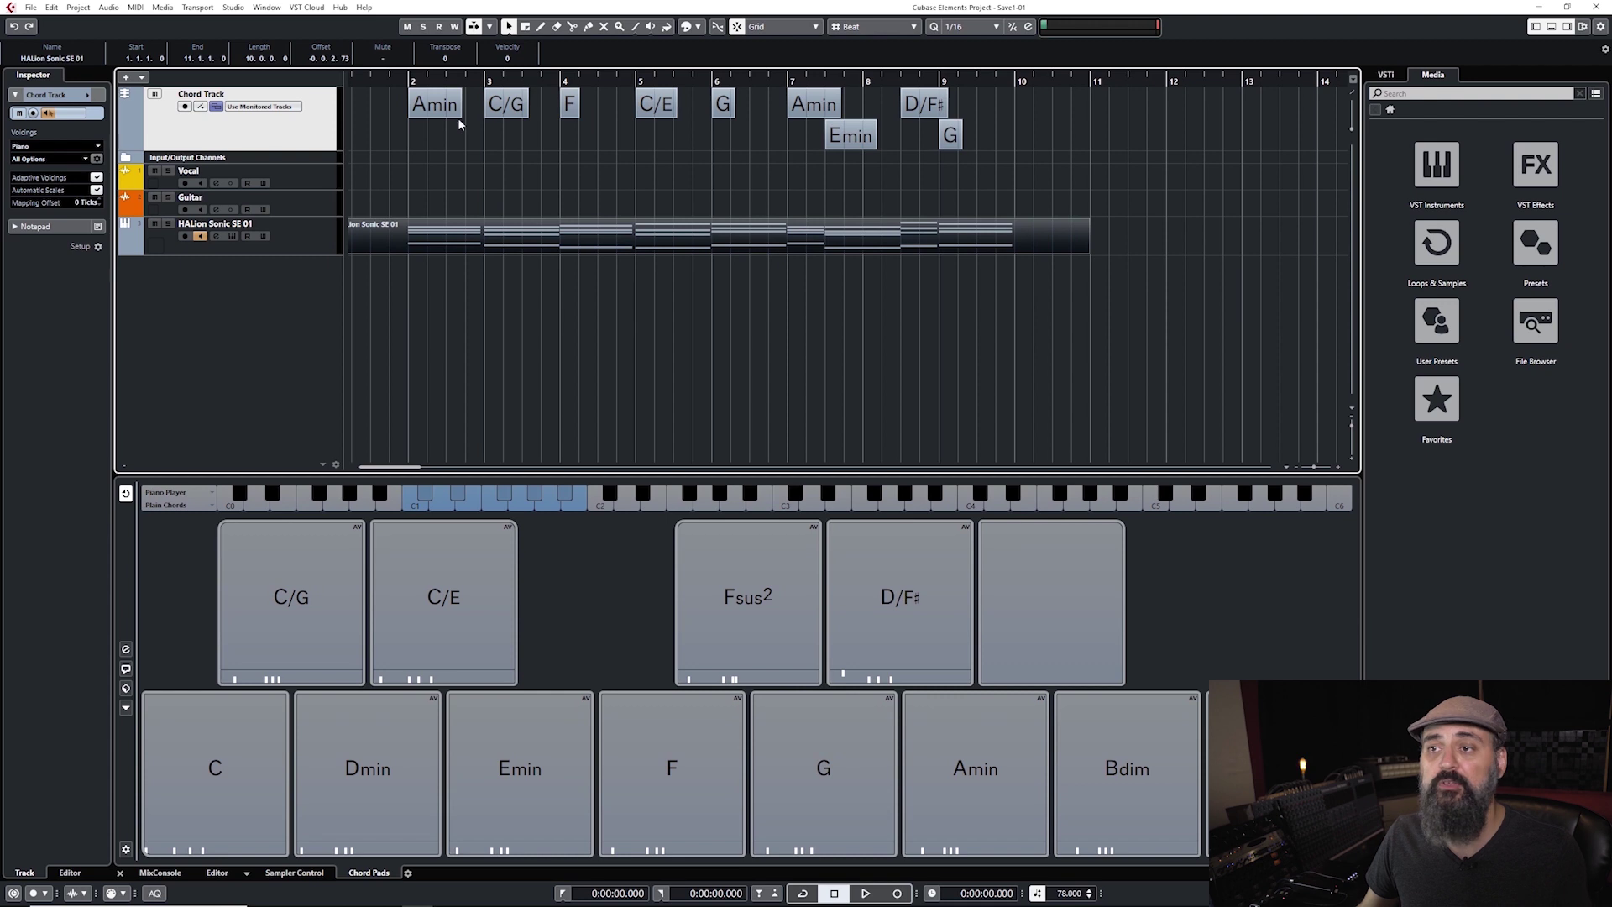
# Examine the Amin event at bar 2 in the Circle of Fifths and the chord editor, close it and mute the Chord Track.
pyautogui.doubleClick(435, 105)
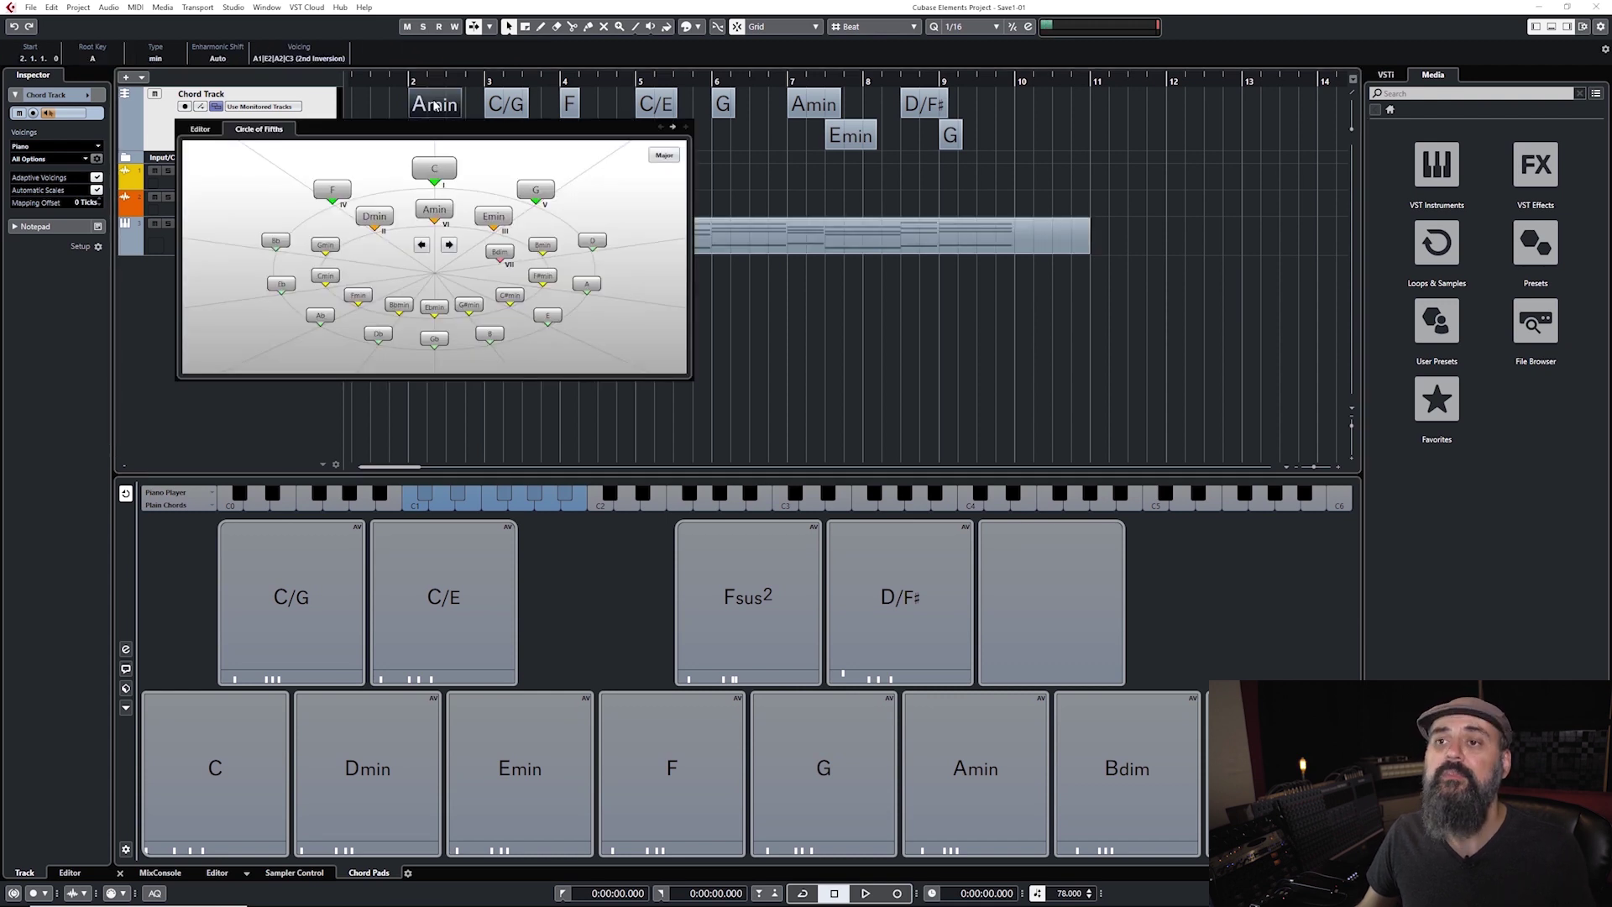
pyautogui.click(201, 132)
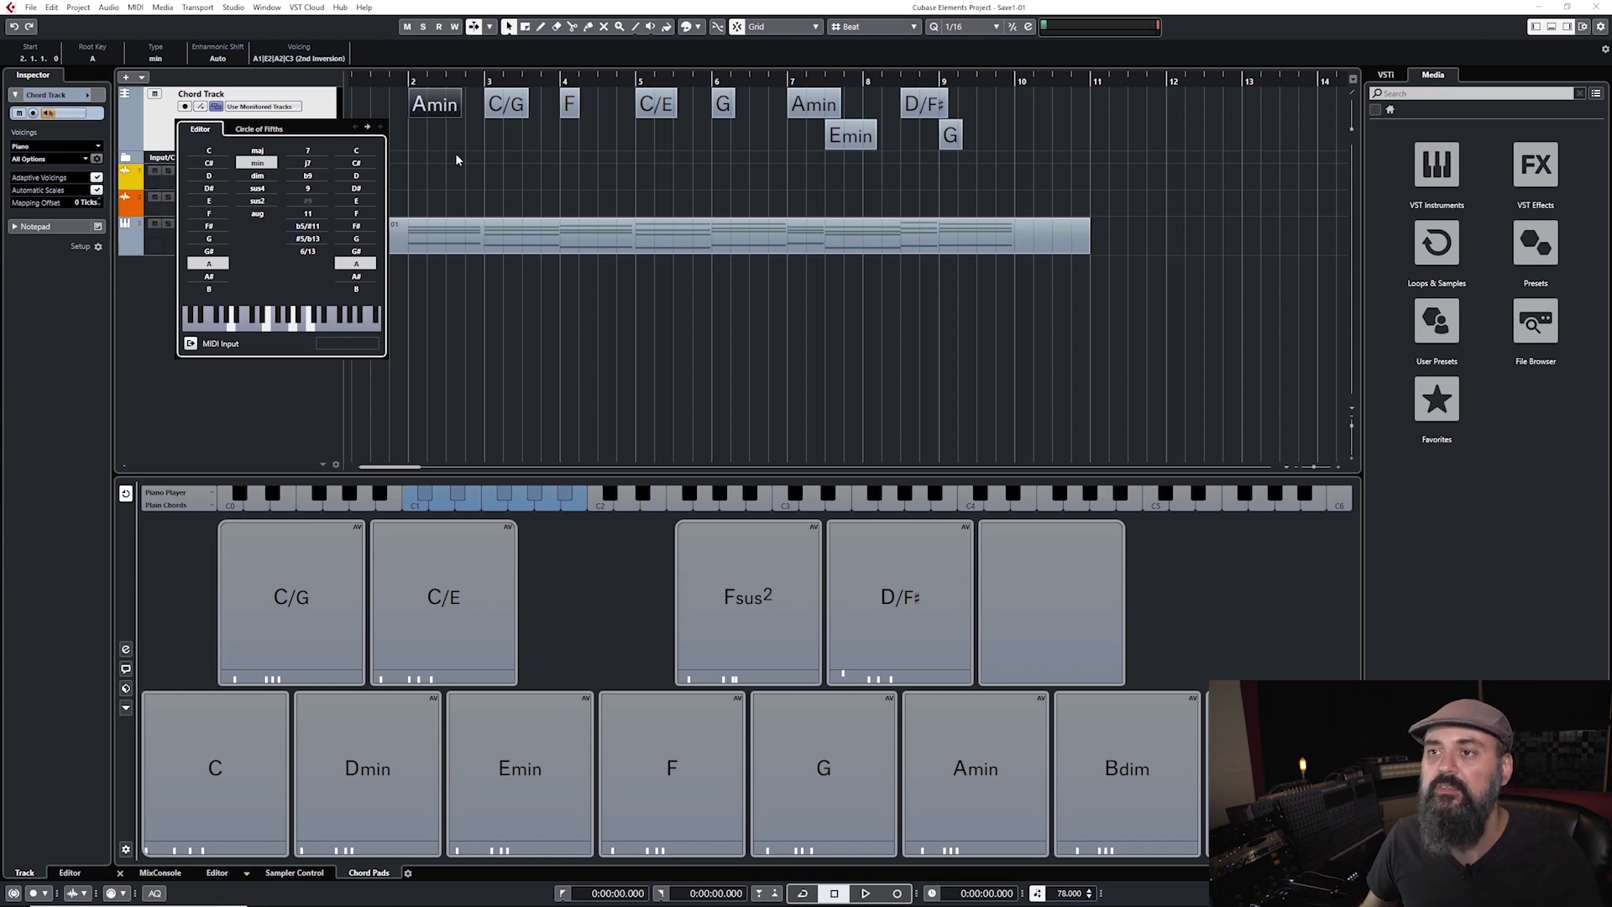
pyautogui.press('Escape')
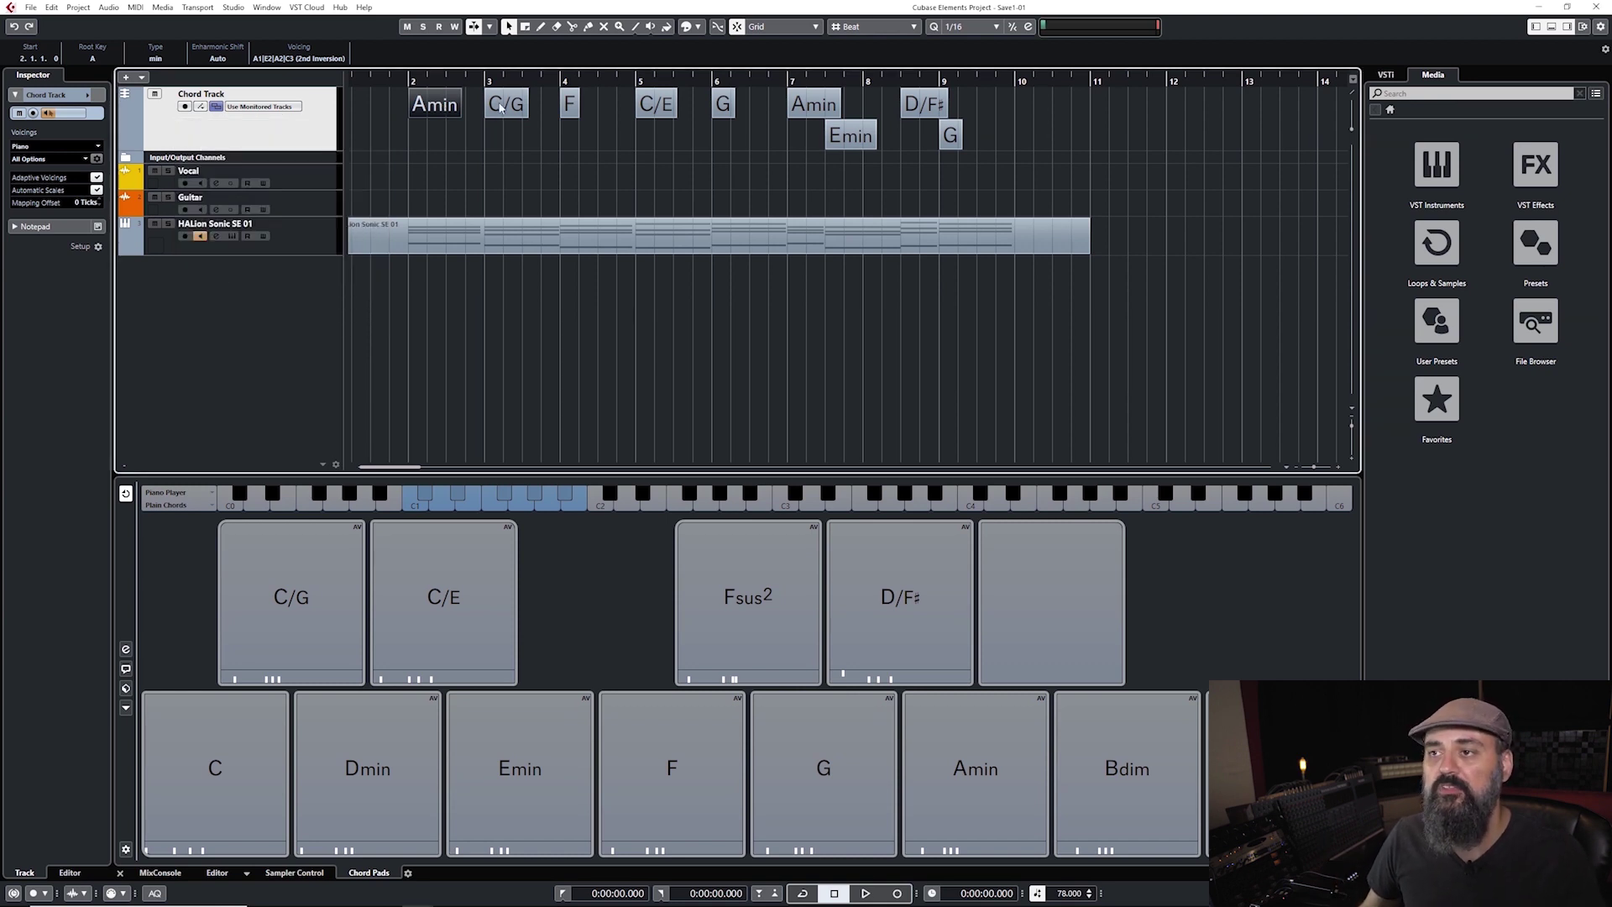
pyautogui.click(526, 175)
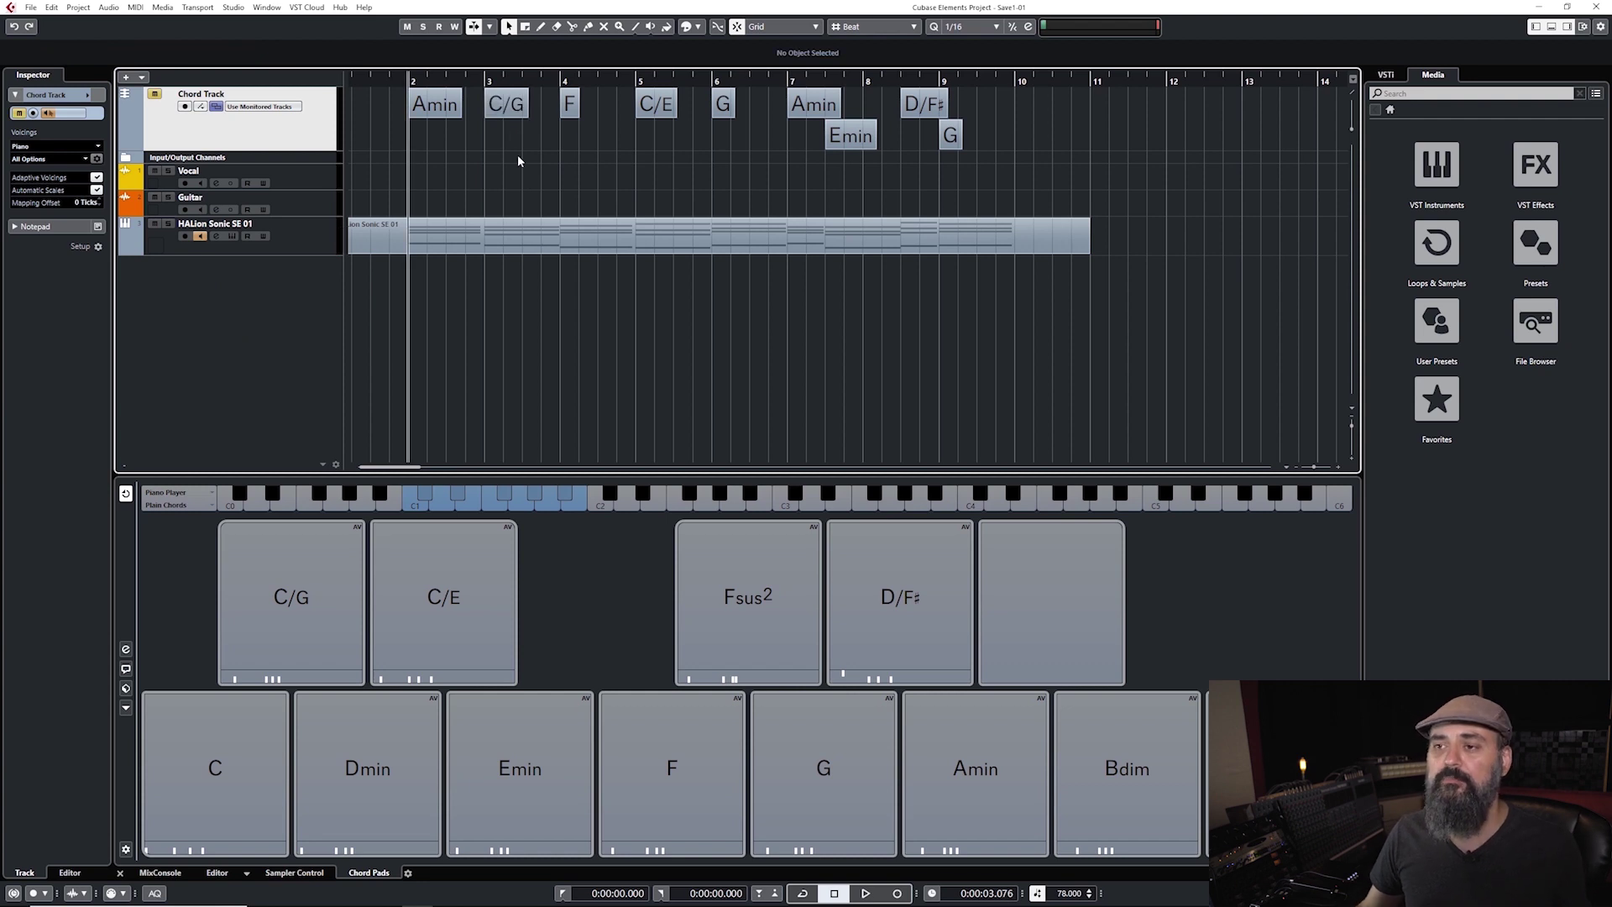
pyautogui.press('g')
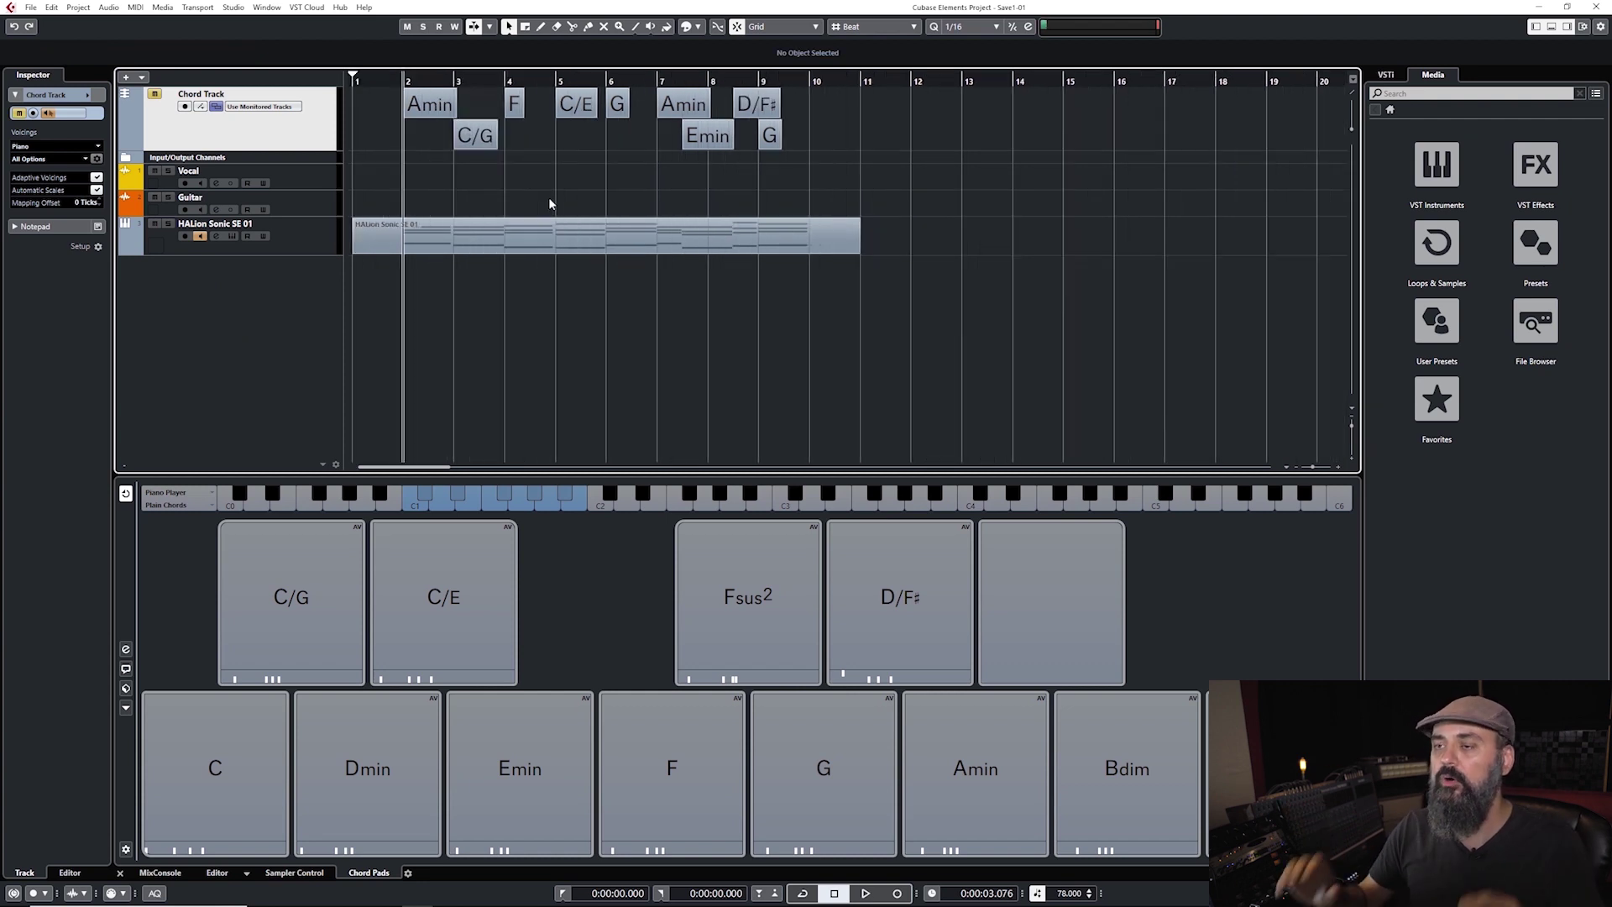
# Add a Groove Agent SE instrument track from the VST Instruments below the HALion Sonic SE 01 track and reposition its plug-in window.
pyautogui.click(586, 248)
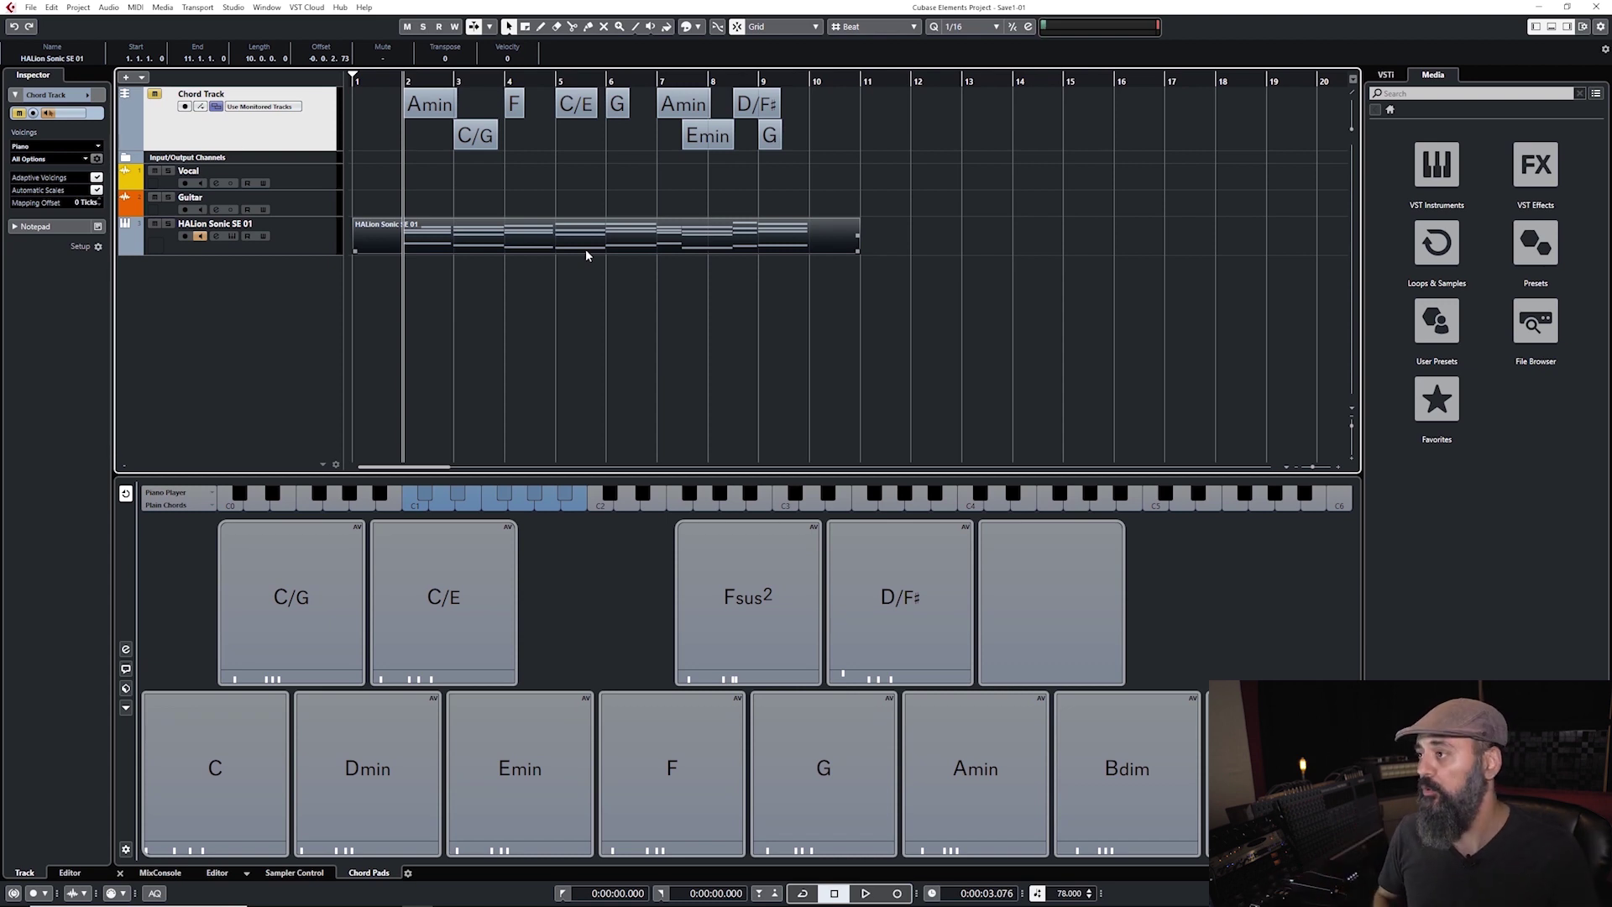
pyautogui.click(1437, 168)
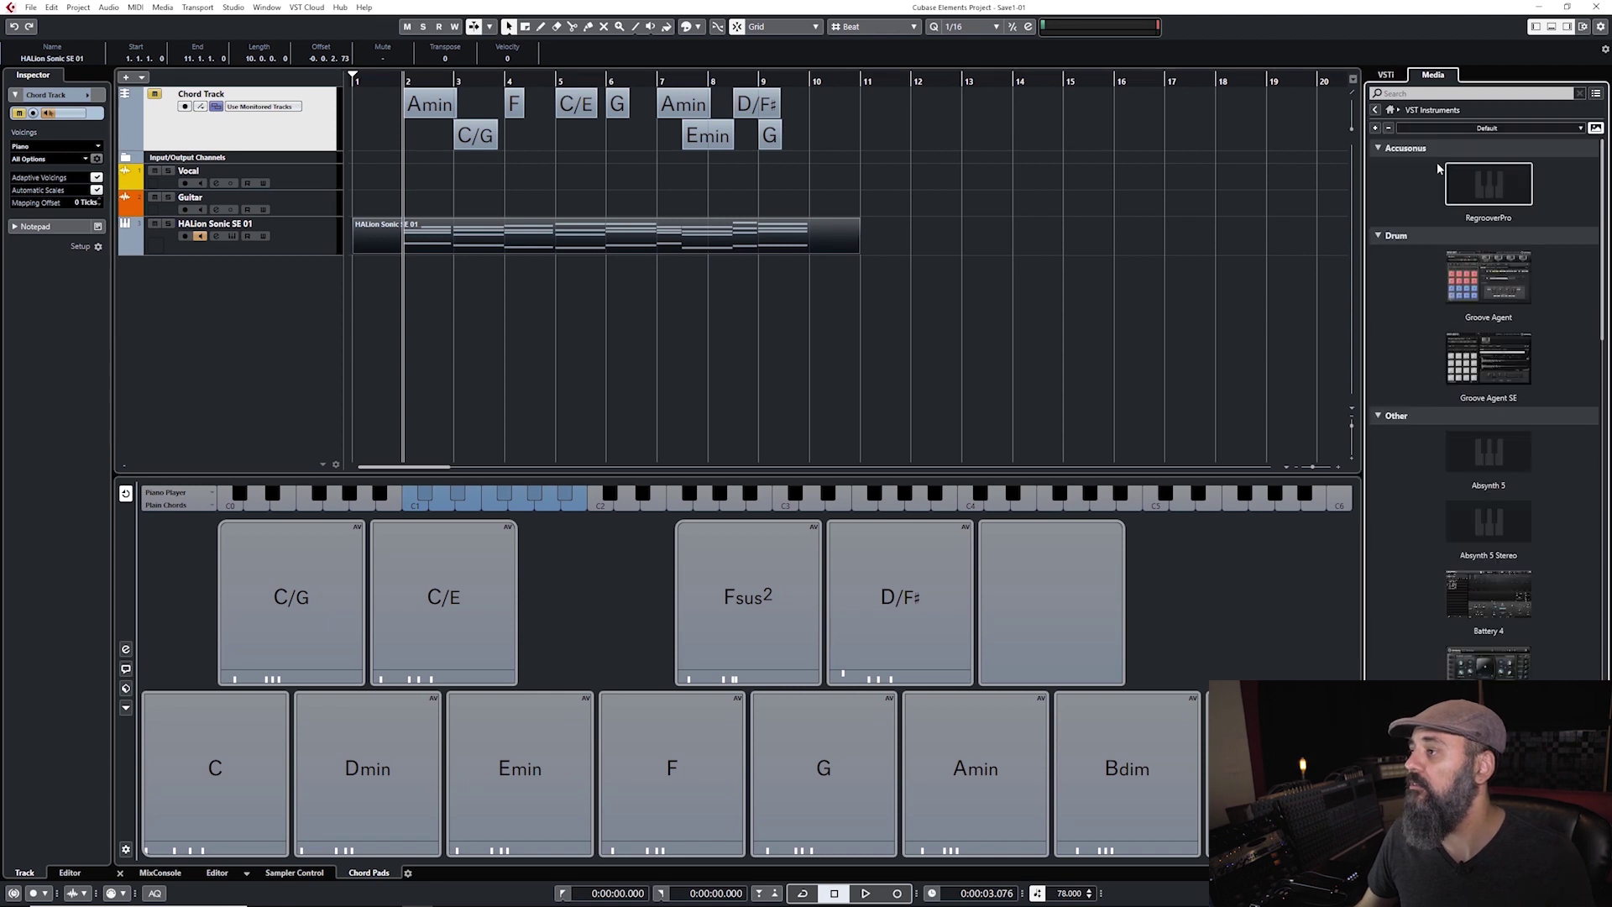
pyautogui.moveTo(1503, 366); pyautogui.dragTo(707, 362)
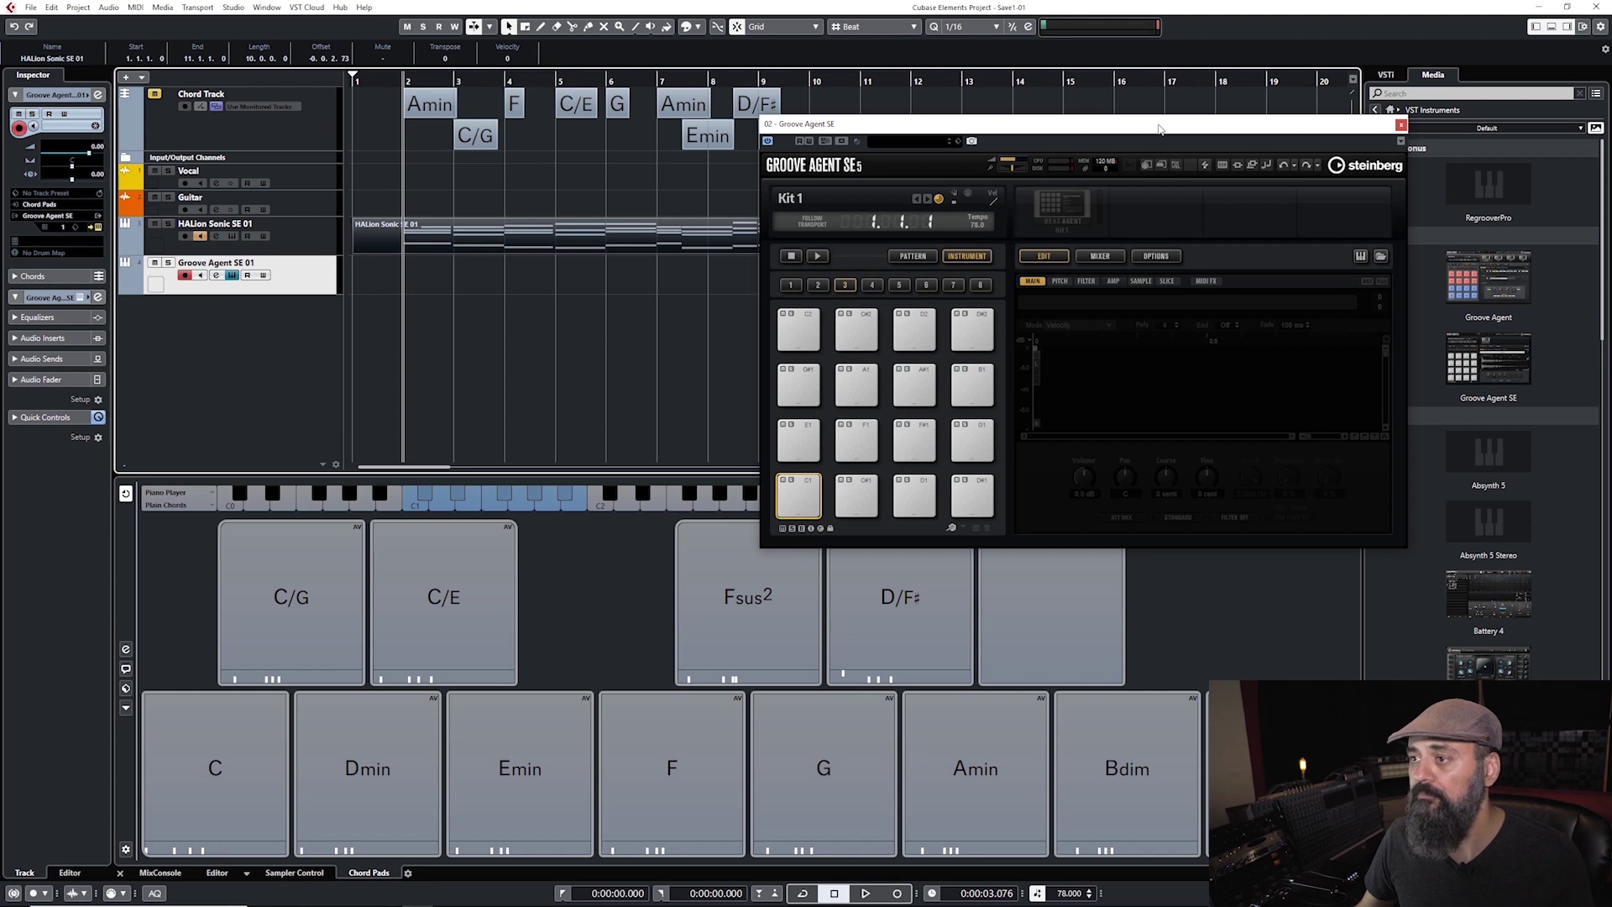
pyautogui.moveTo(1158, 128); pyautogui.dragTo(813, 124)
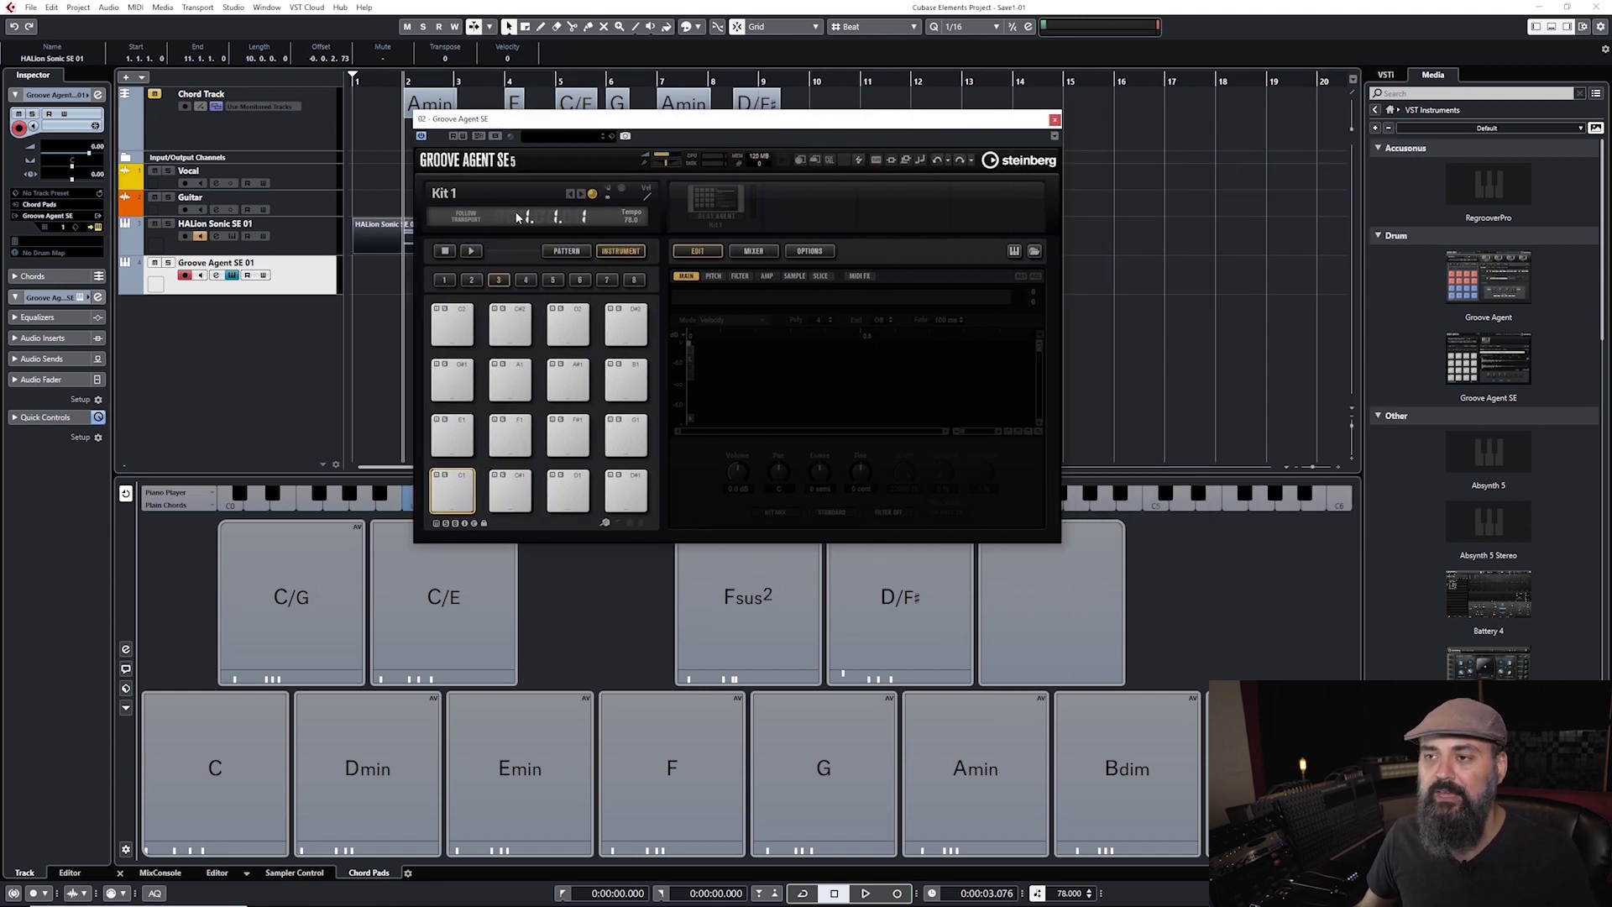
# Search the Groove Agent SE presets by the author's first name, load the matching Drum Groove preset and audition its kick pad.
pyautogui.click(486, 191)
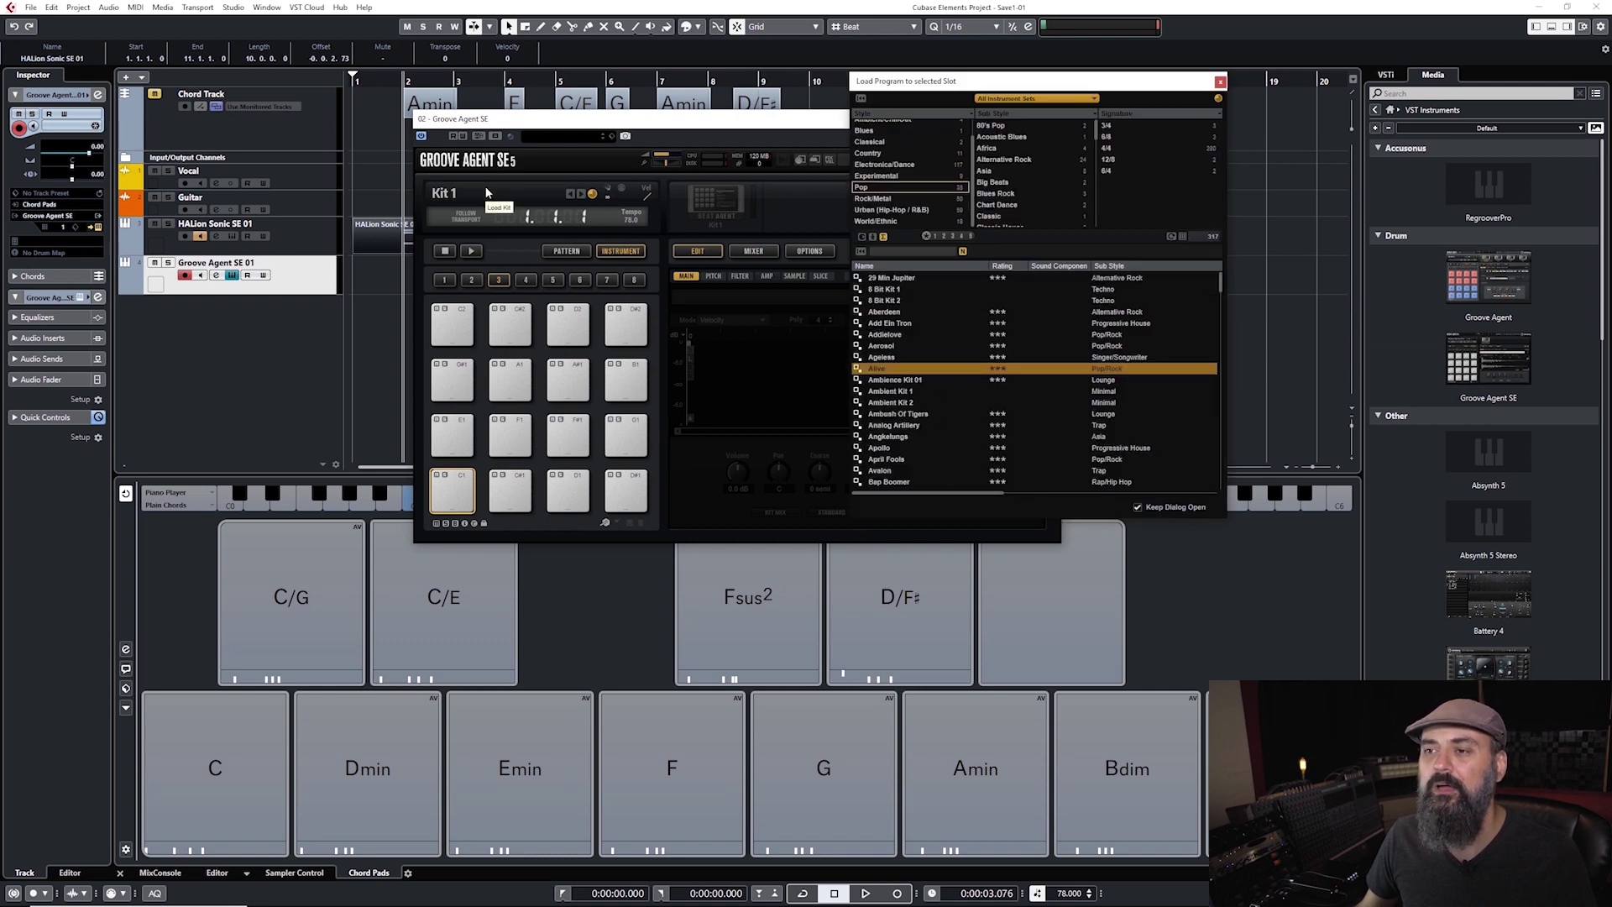
pyautogui.click(603, 142)
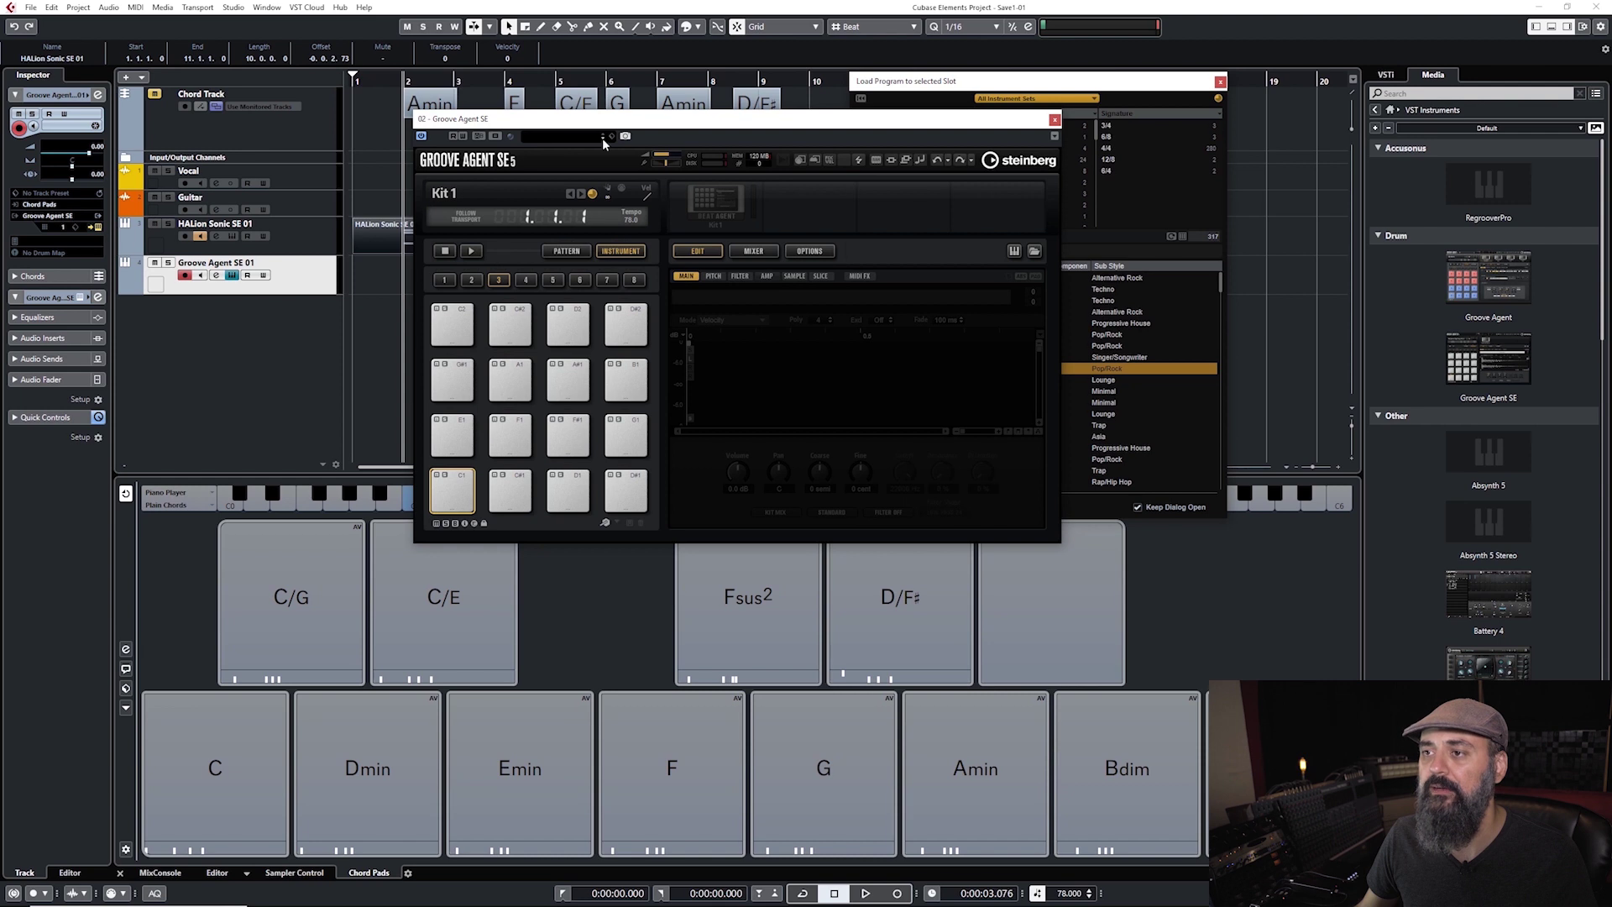
pyautogui.click(612, 136)
pyautogui.click(662, 155)
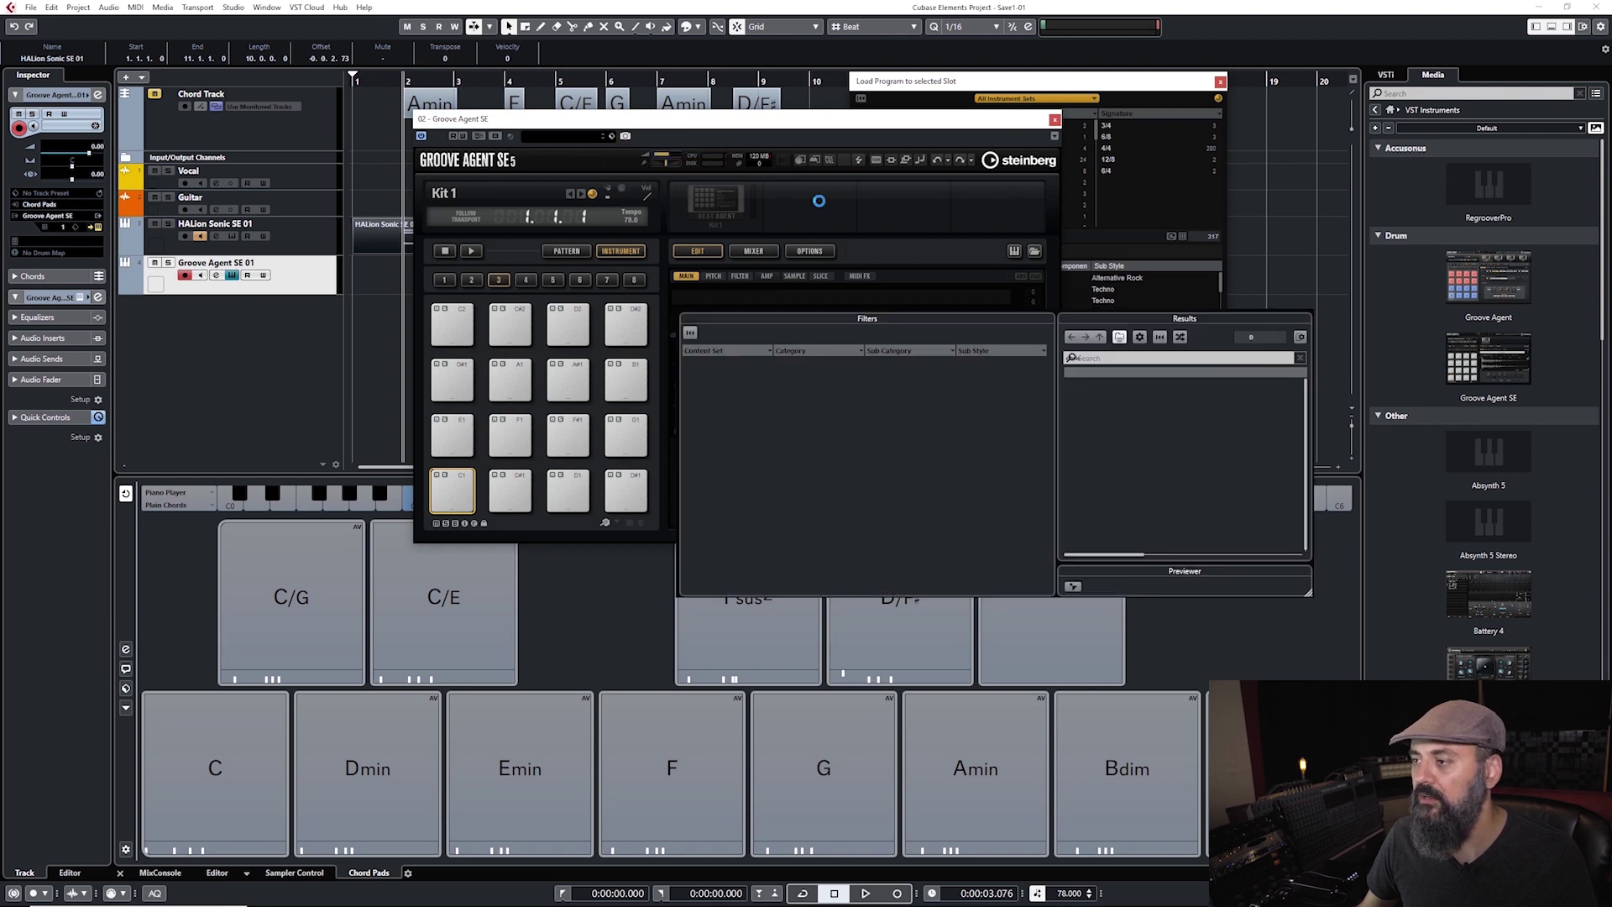
pyautogui.doubleClick(1132, 396)
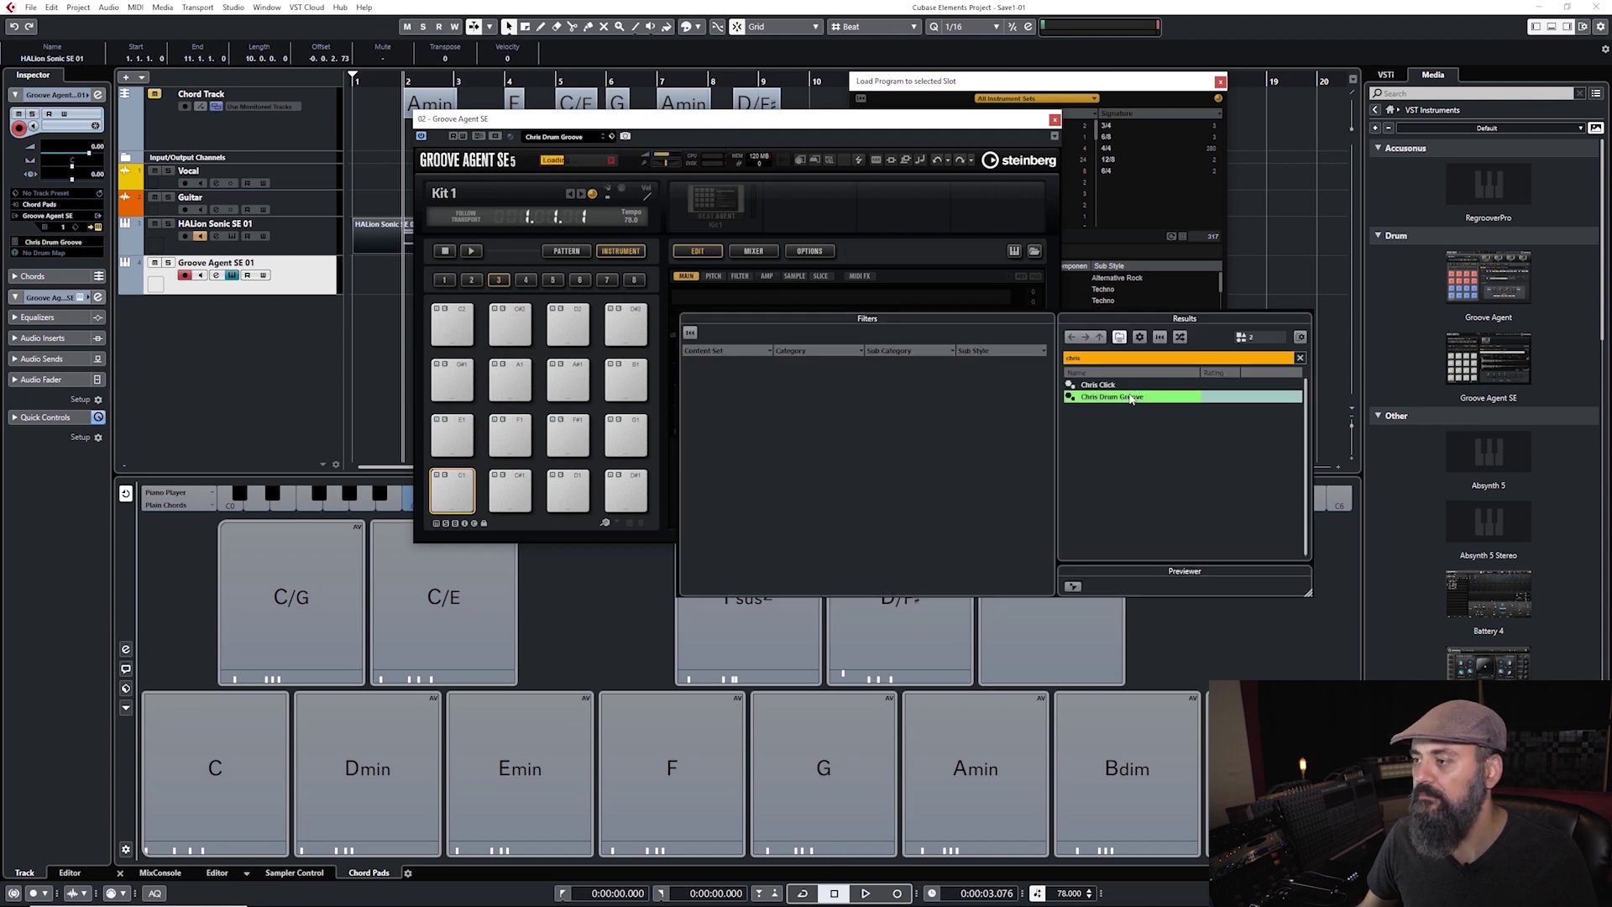
pyautogui.click(460, 505)
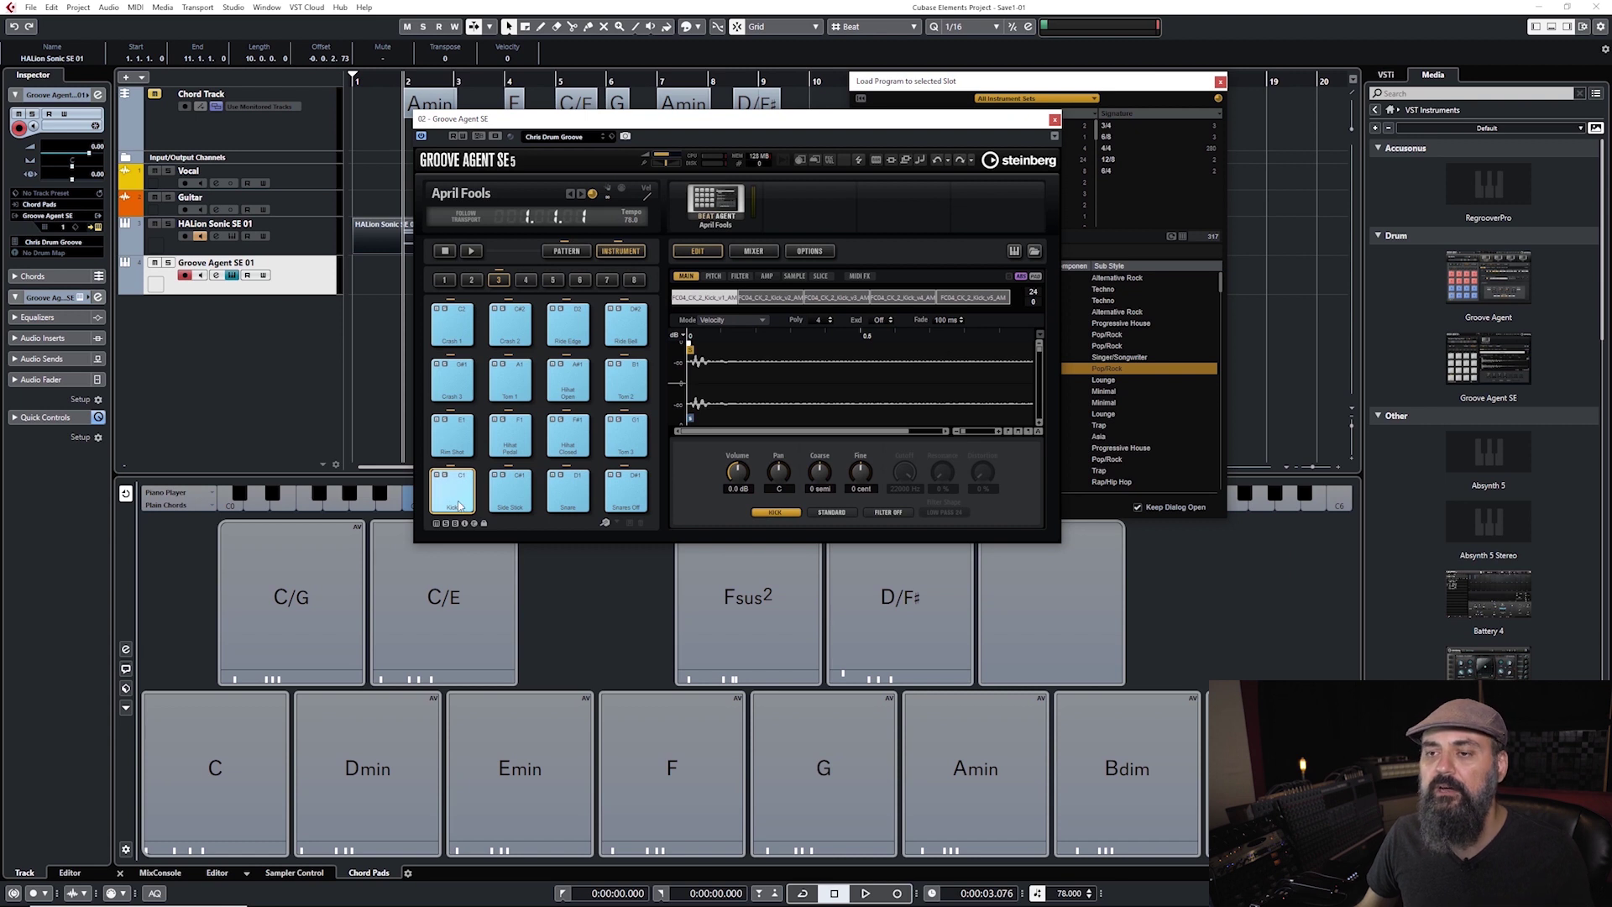
# Set the Groove Agent SE 01 track's MIDI input to Q49 and record a kick and snare pattern while viewing the MixConsole.
pyautogui.click(39, 206)
pyautogui.click(56, 318)
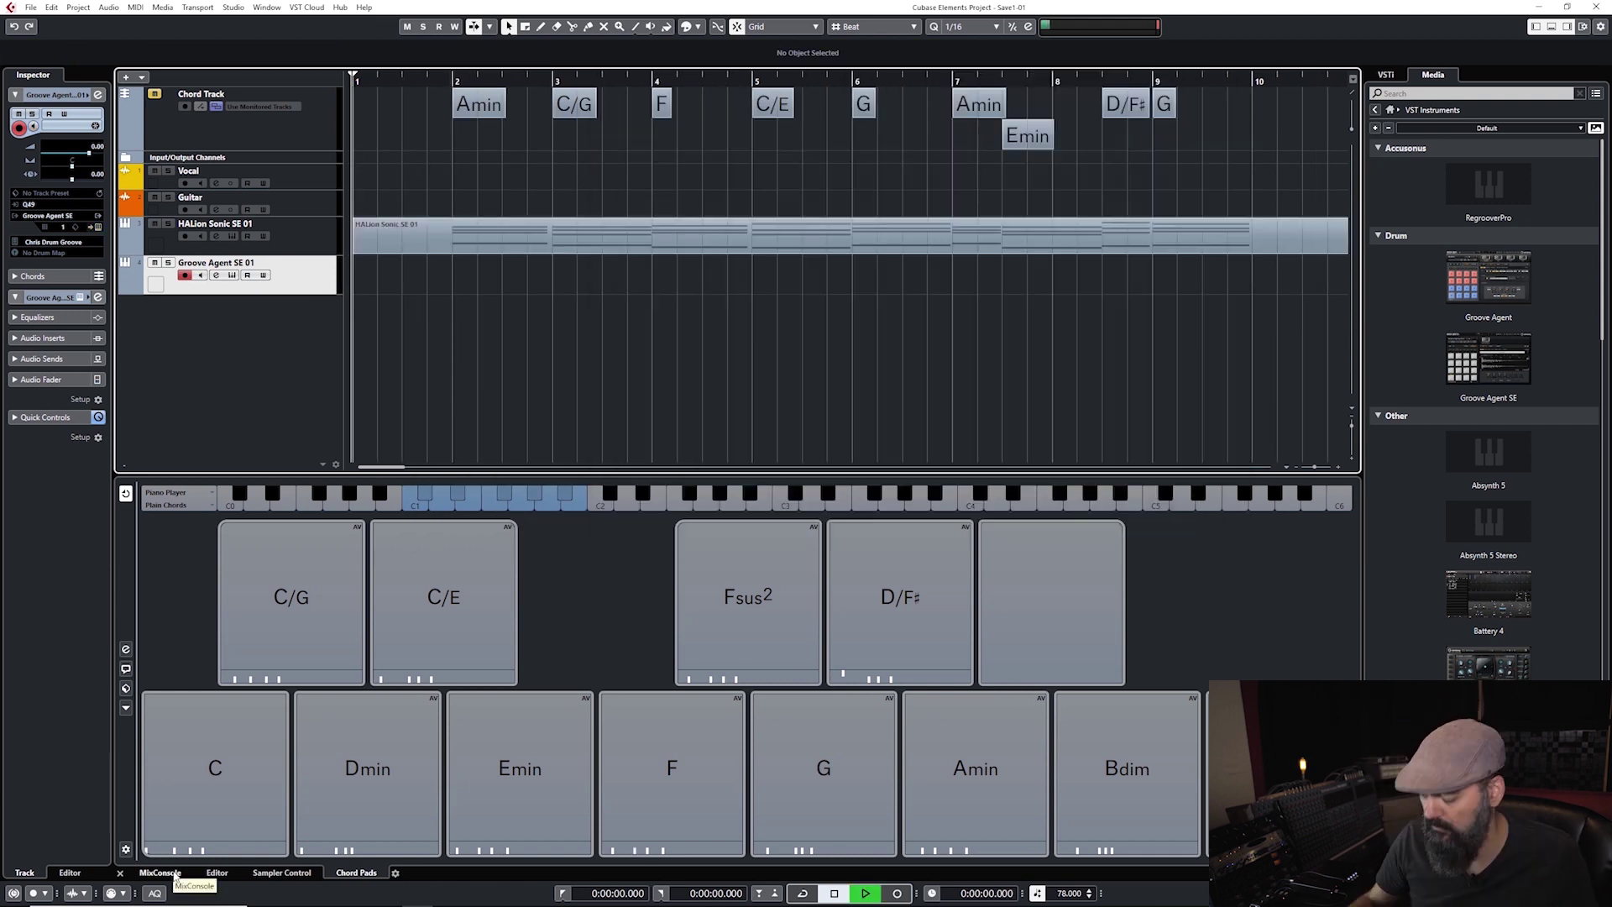
pyautogui.press('KP_Multiply')
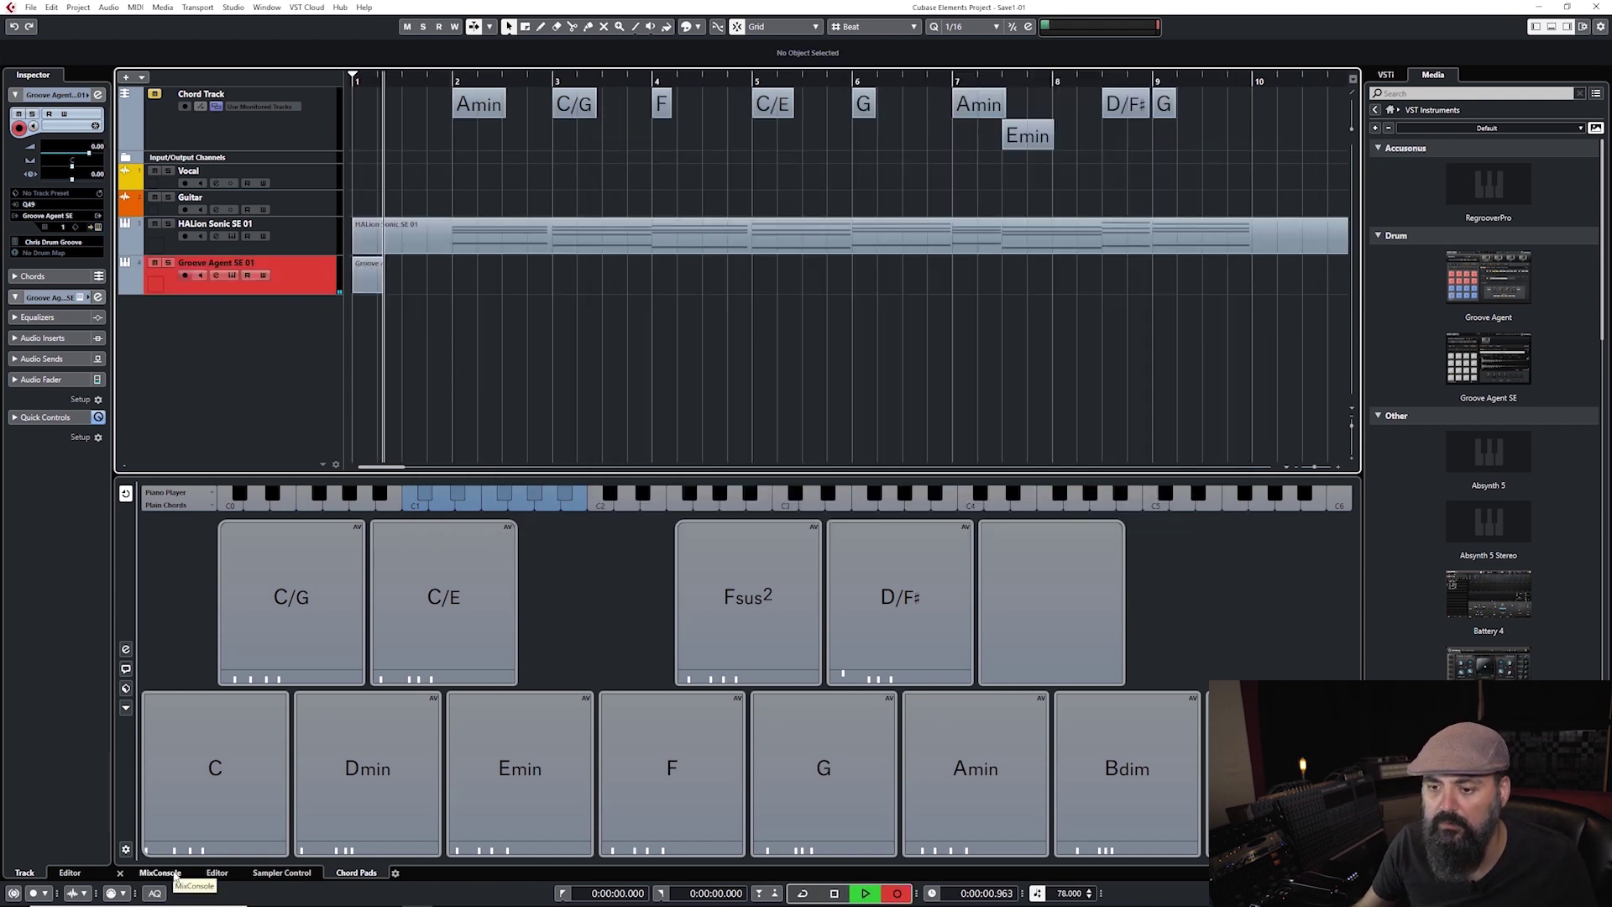
pyautogui.click(173, 873)
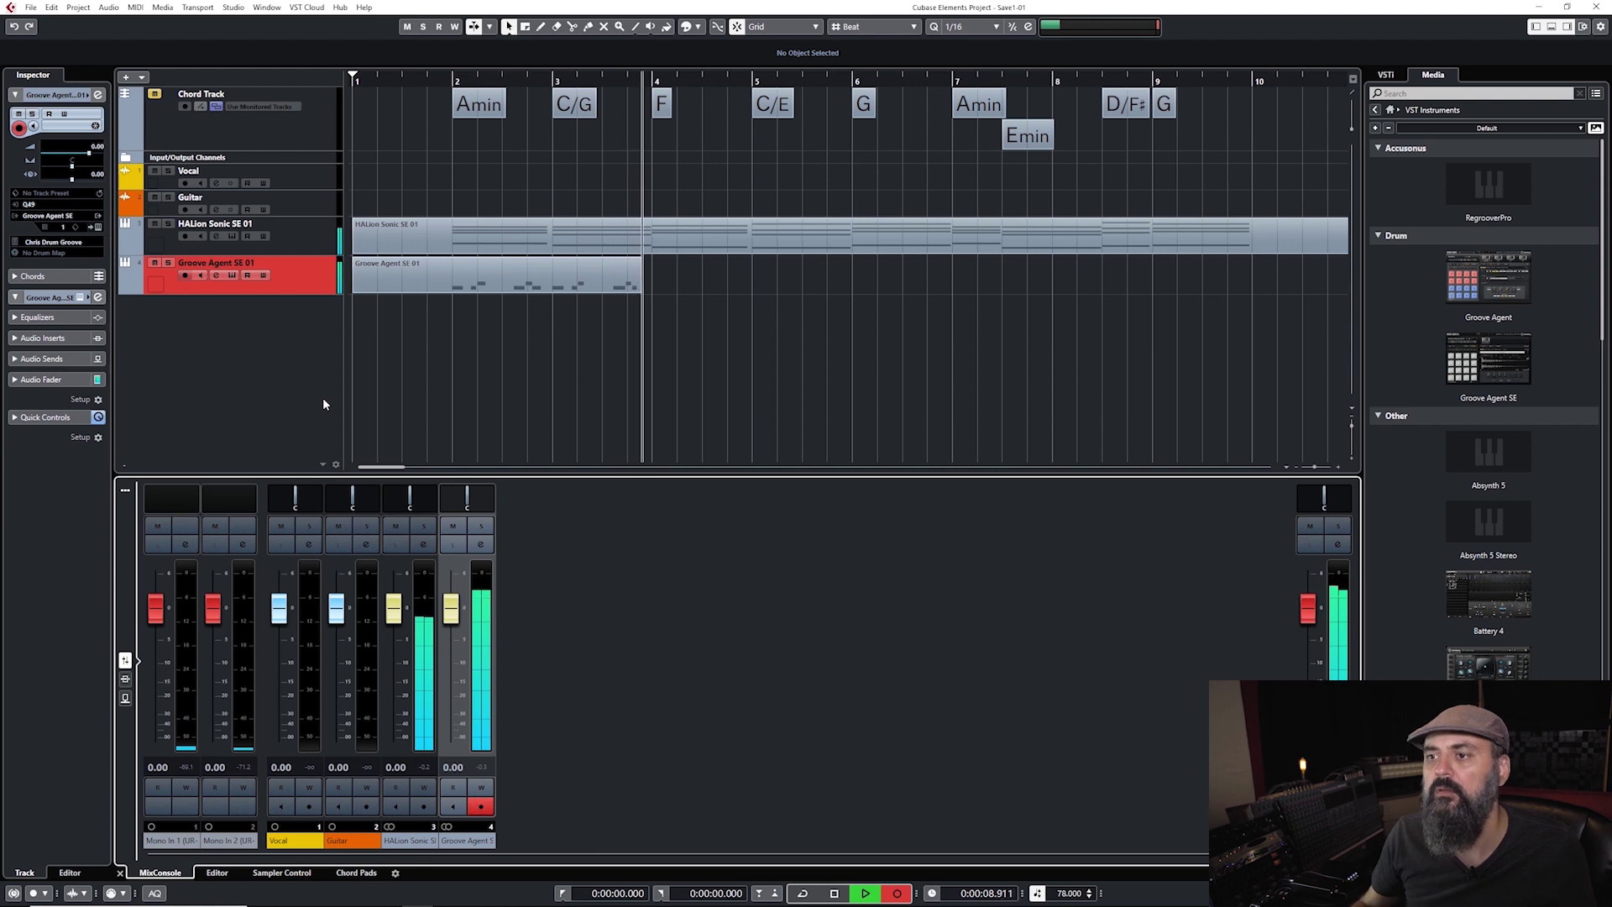
pyautogui.press('space')
# Assign the April Fools - Groove Agent SE [1] drum map to the Groove Agent SE 01 track and open its recorded part in the Drum Editor.
pyautogui.doubleClick(501, 271)
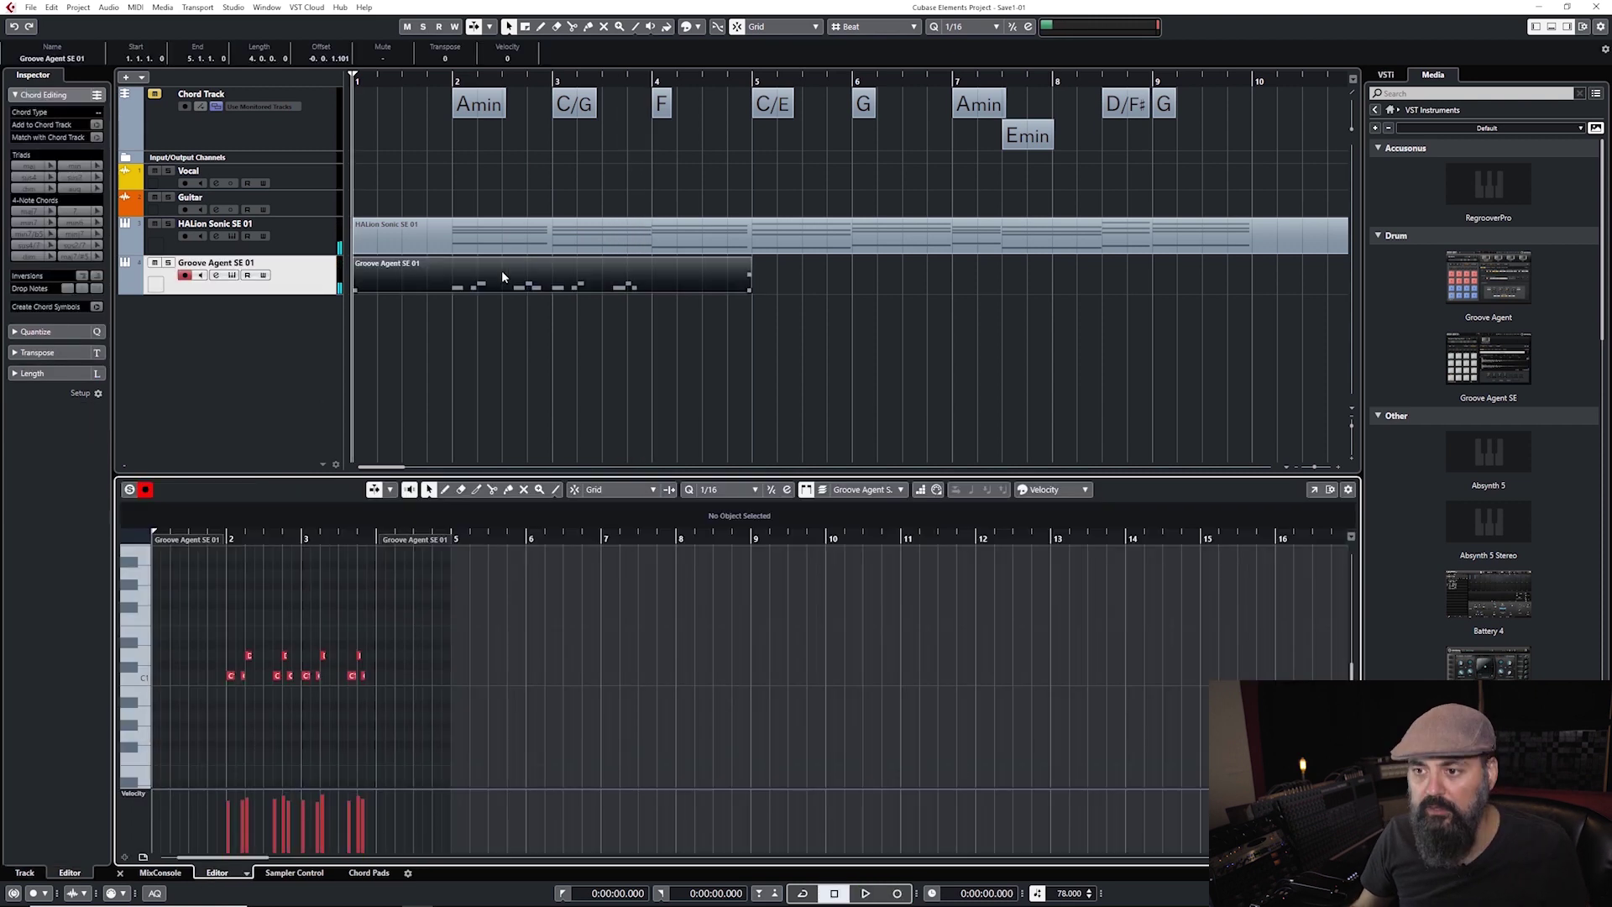
pyautogui.scroll(4, 215, 618)
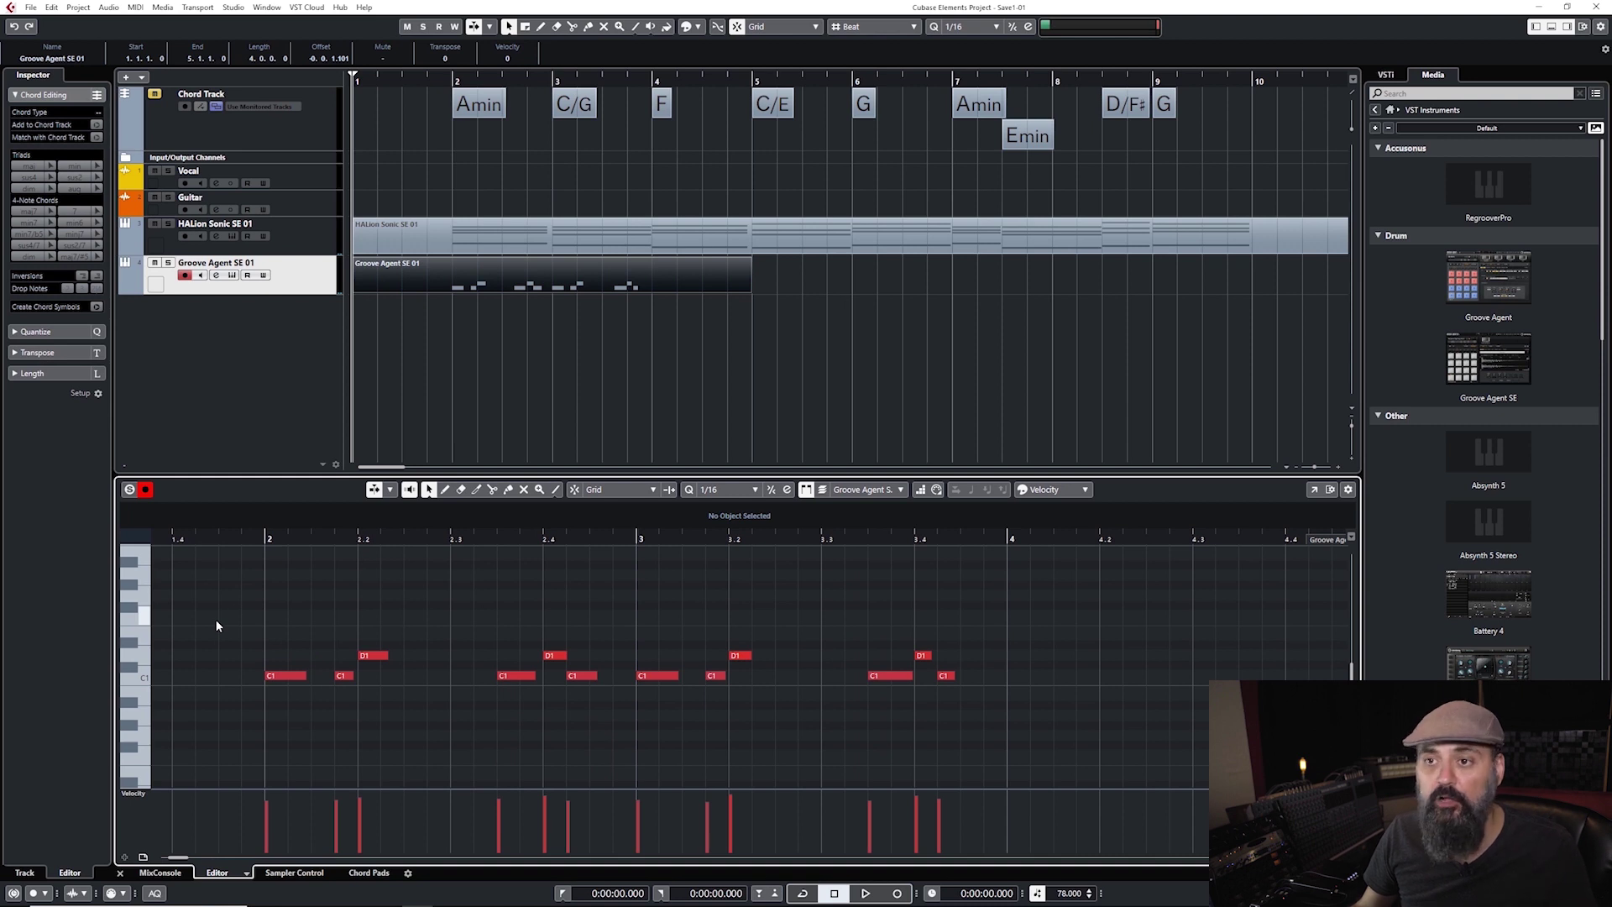
pyautogui.click(302, 291)
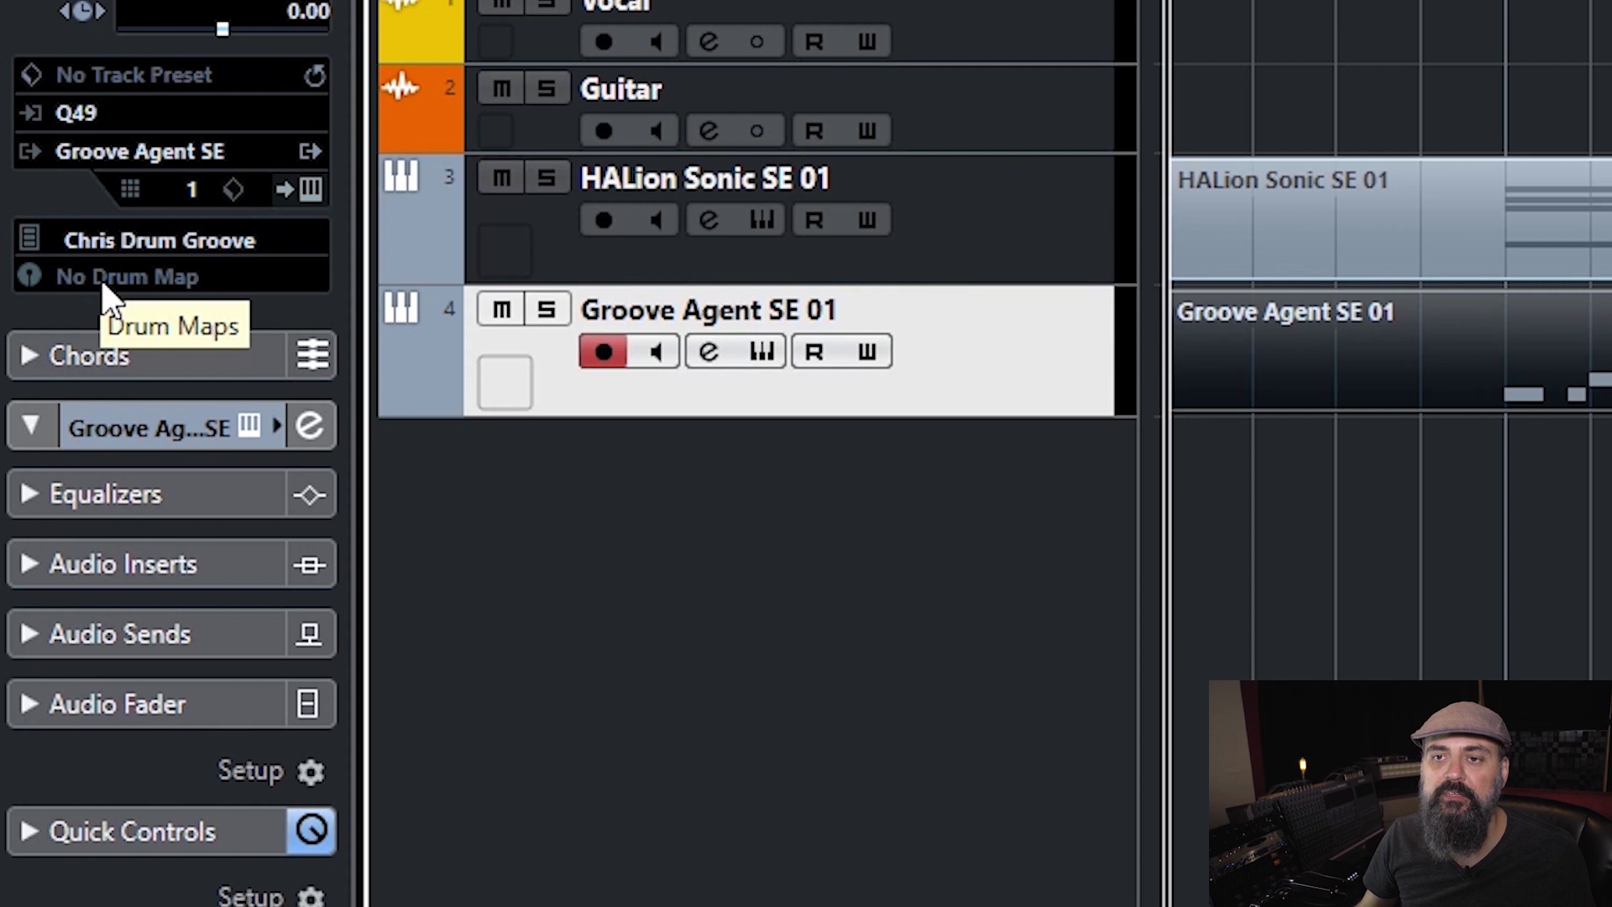
pyautogui.click(101, 278)
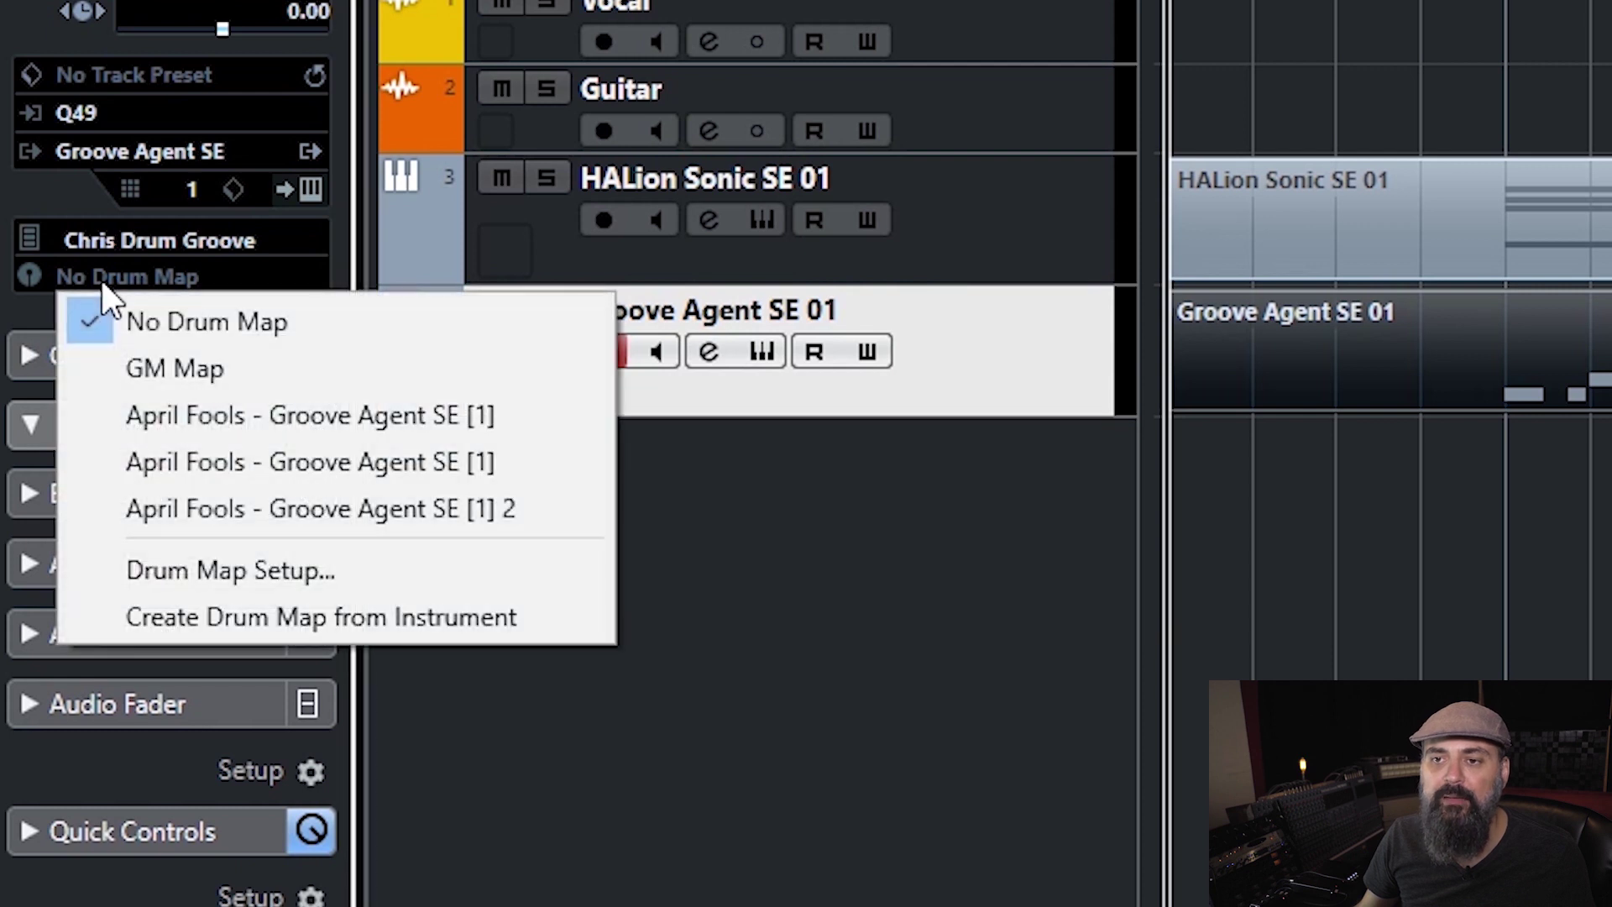
pyautogui.click(425, 425)
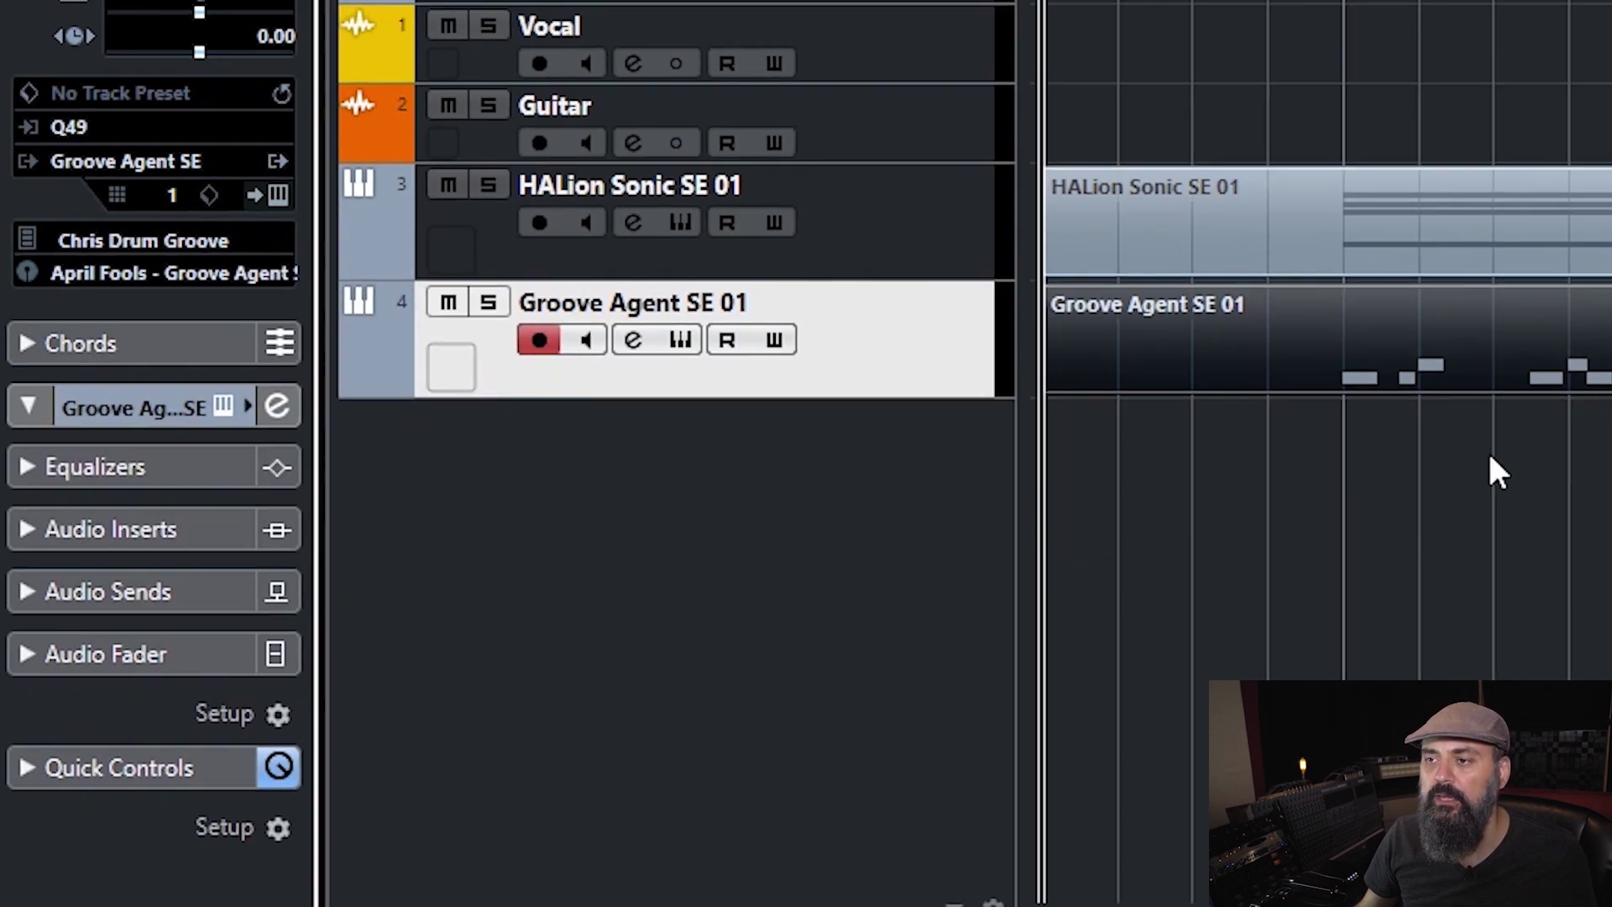
pyautogui.doubleClick(1604, 389)
pyautogui.doubleClick(647, 277)
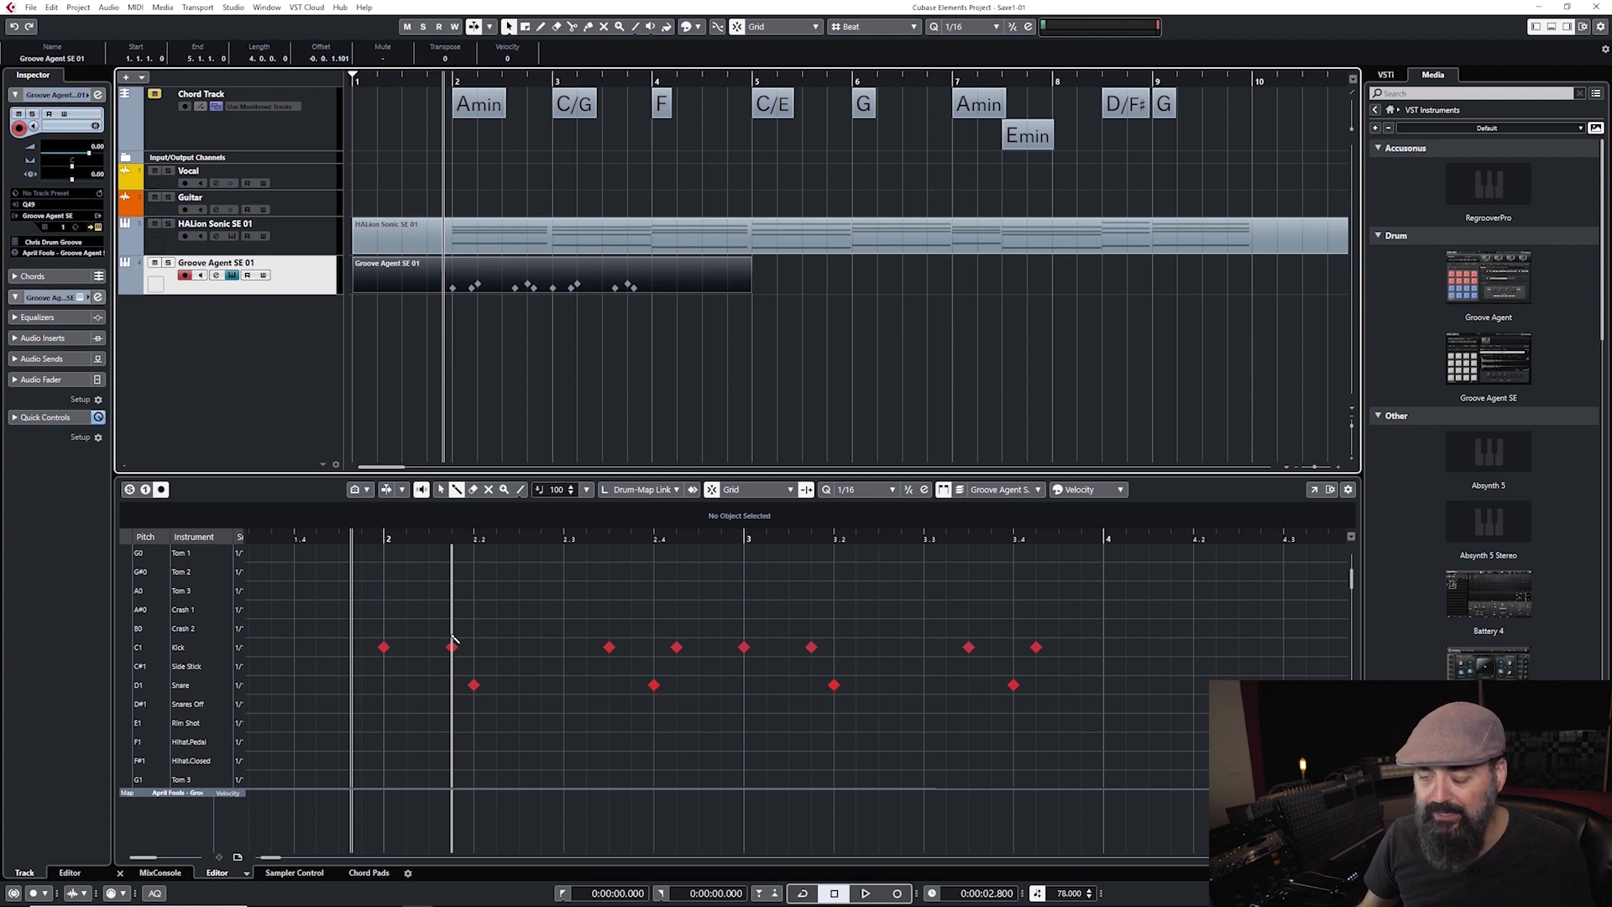
# Draw four eighth-note closed hi-hat hits from the start of bar 2 and lower the second and fourth hits' velocity, the fourth to 67.
pyautogui.scroll(-2, 252, 628)
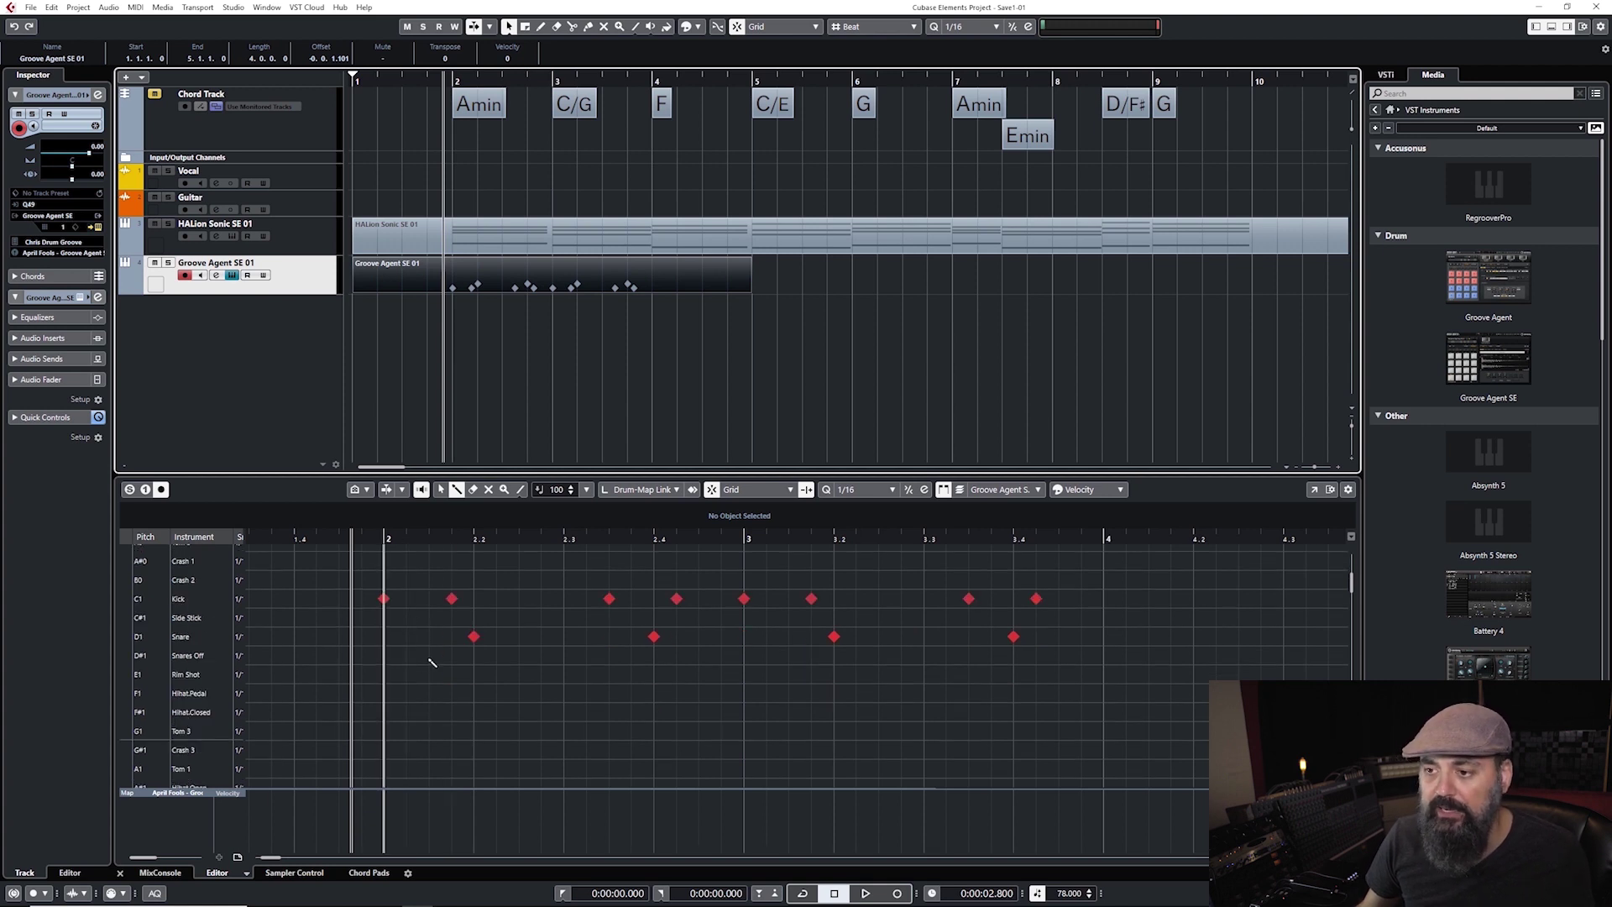
pyautogui.click(456, 490)
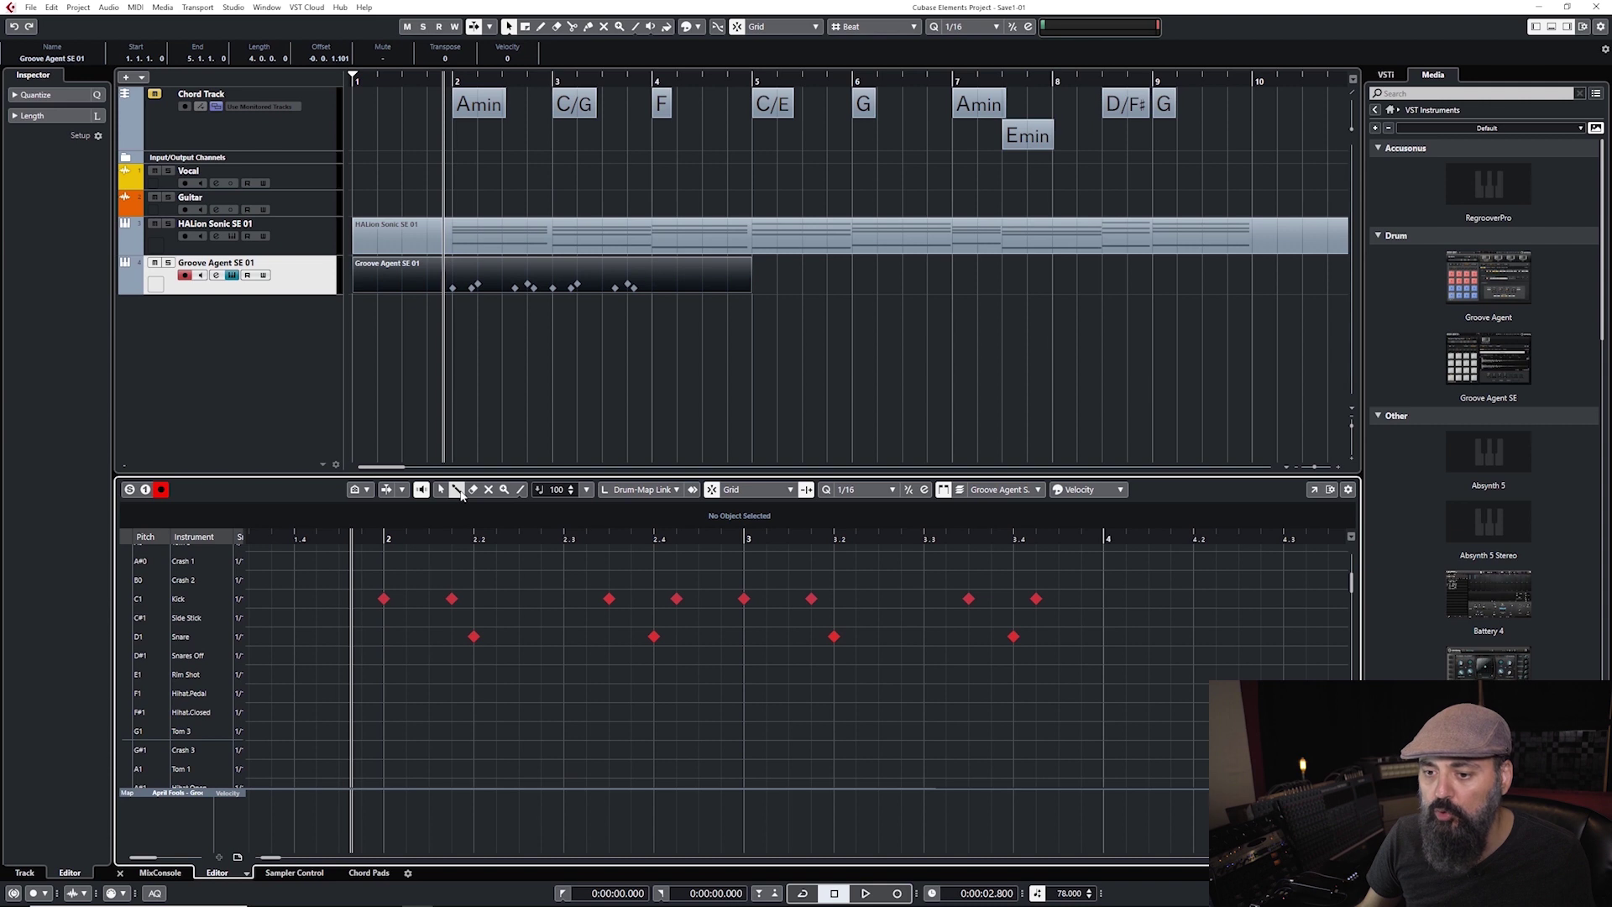
pyautogui.click(383, 712)
pyautogui.click(429, 712)
pyautogui.click(474, 712)
pyautogui.click(520, 712)
pyautogui.click(430, 825)
pyautogui.click(521, 816)
# Repeat the closed hi-hat hits in eighth notes through the end of bar 3 and play back the groove.
pyautogui.press('space')
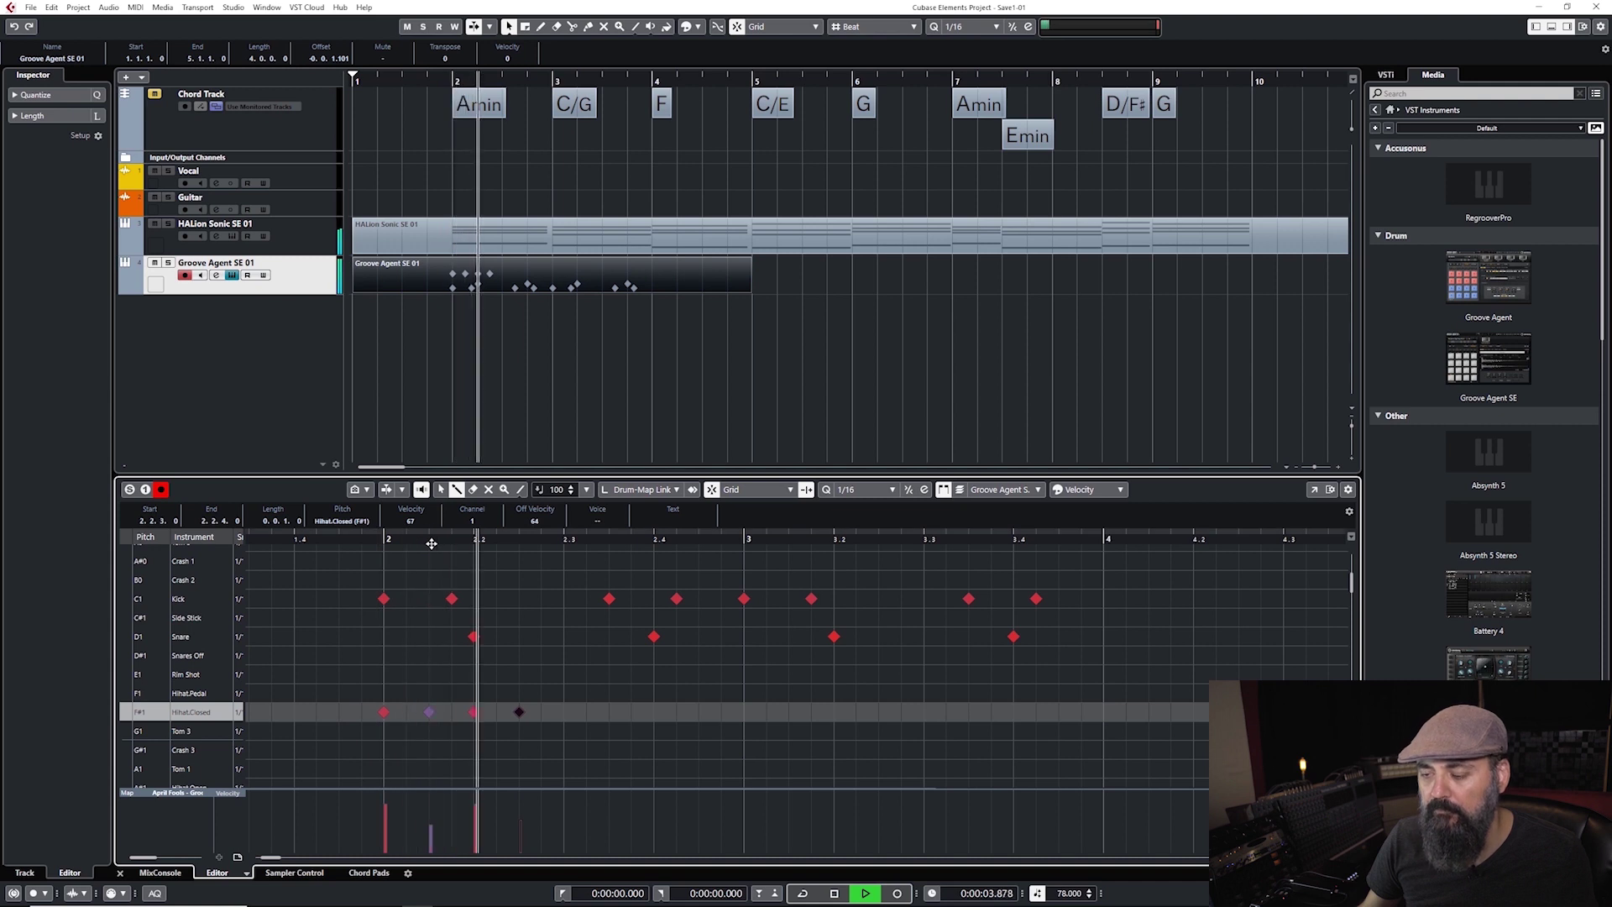
pyautogui.press('space')
pyautogui.press('1')
pyautogui.moveTo(366, 701)
pyautogui.mouseDown()
pyautogui.moveTo(538, 722)
pyautogui.moveTo(1061, 710)
pyautogui.mouseUp()
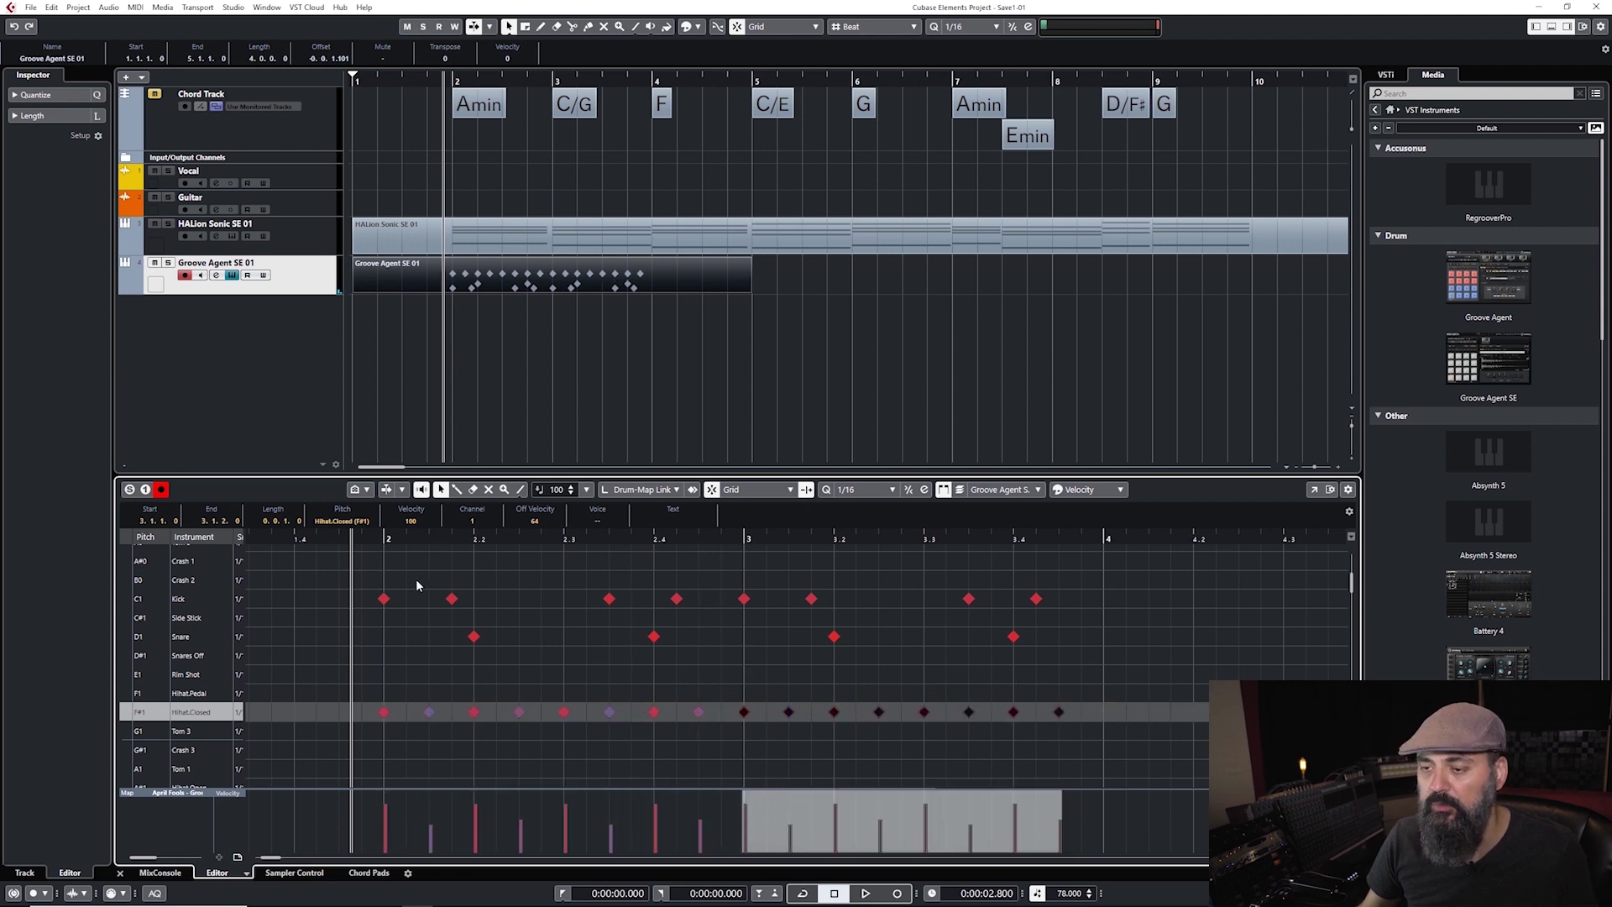
pyautogui.press('space')
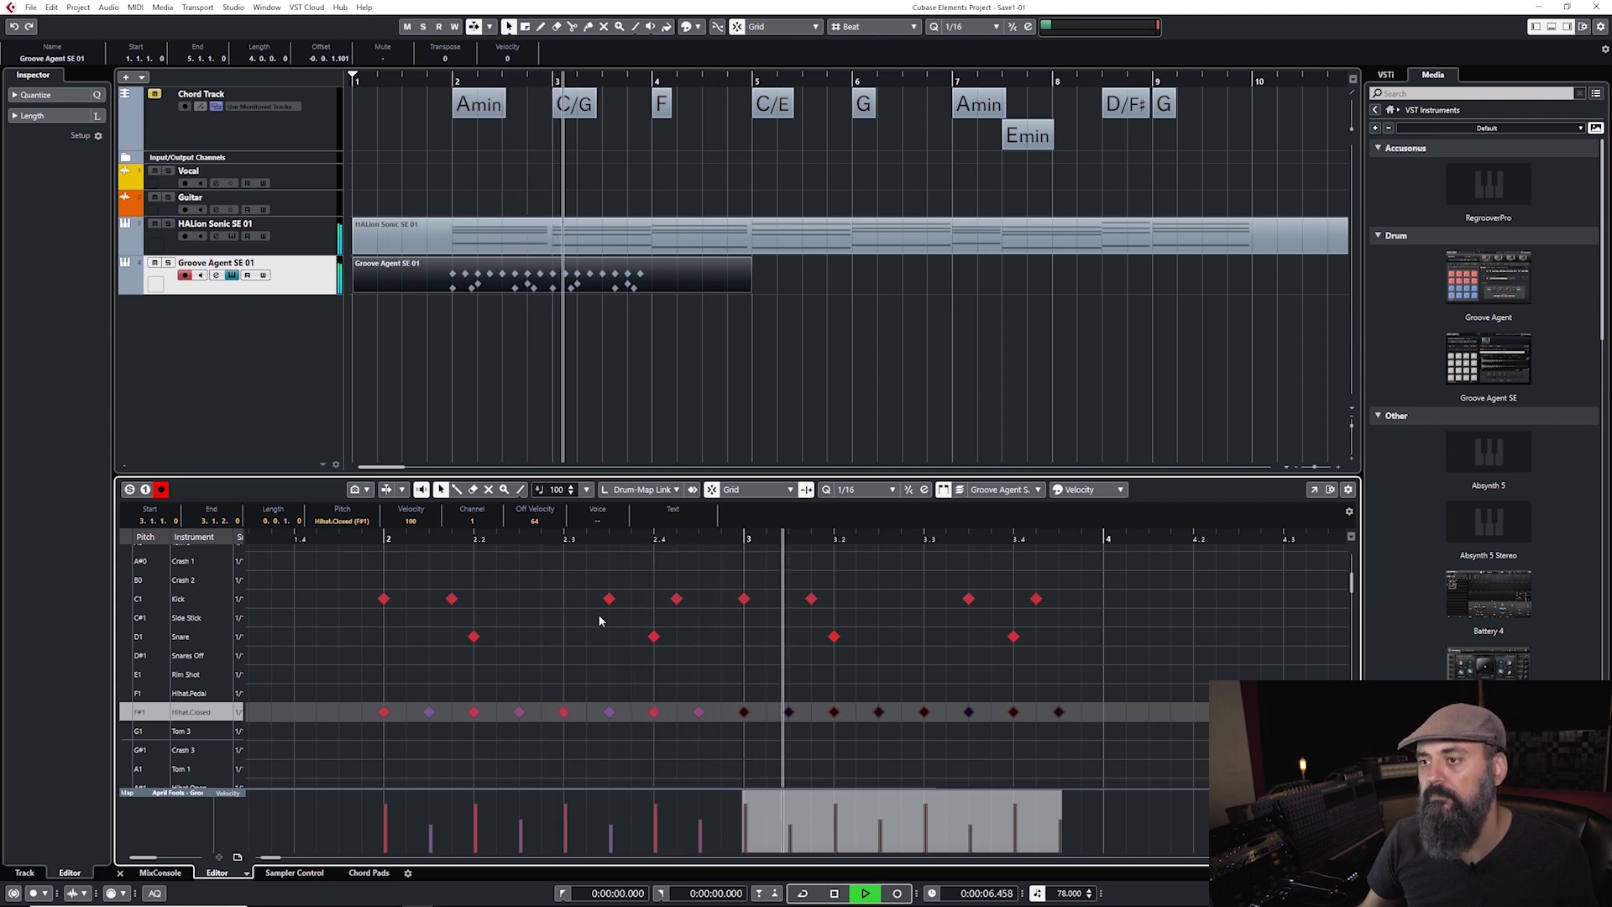
pyautogui.press('space')
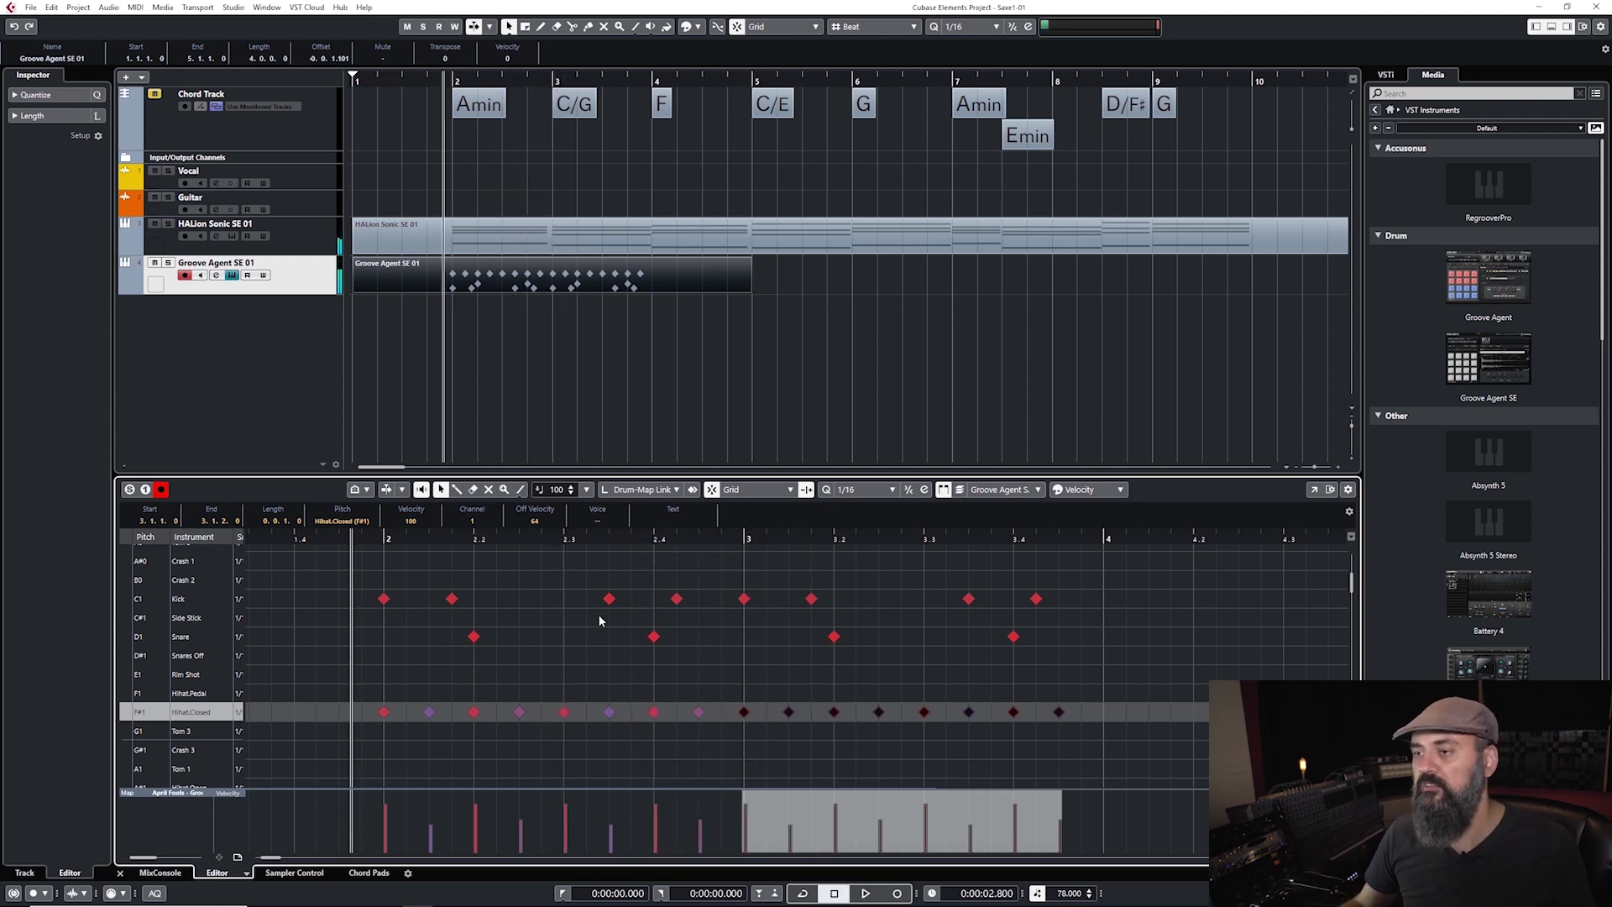
# Replace the recorded drum part with the Groove Agent SE 01 pattern from the Groove Agent SE pattern pads, placed at bar 2.
pyautogui.click(675, 277)
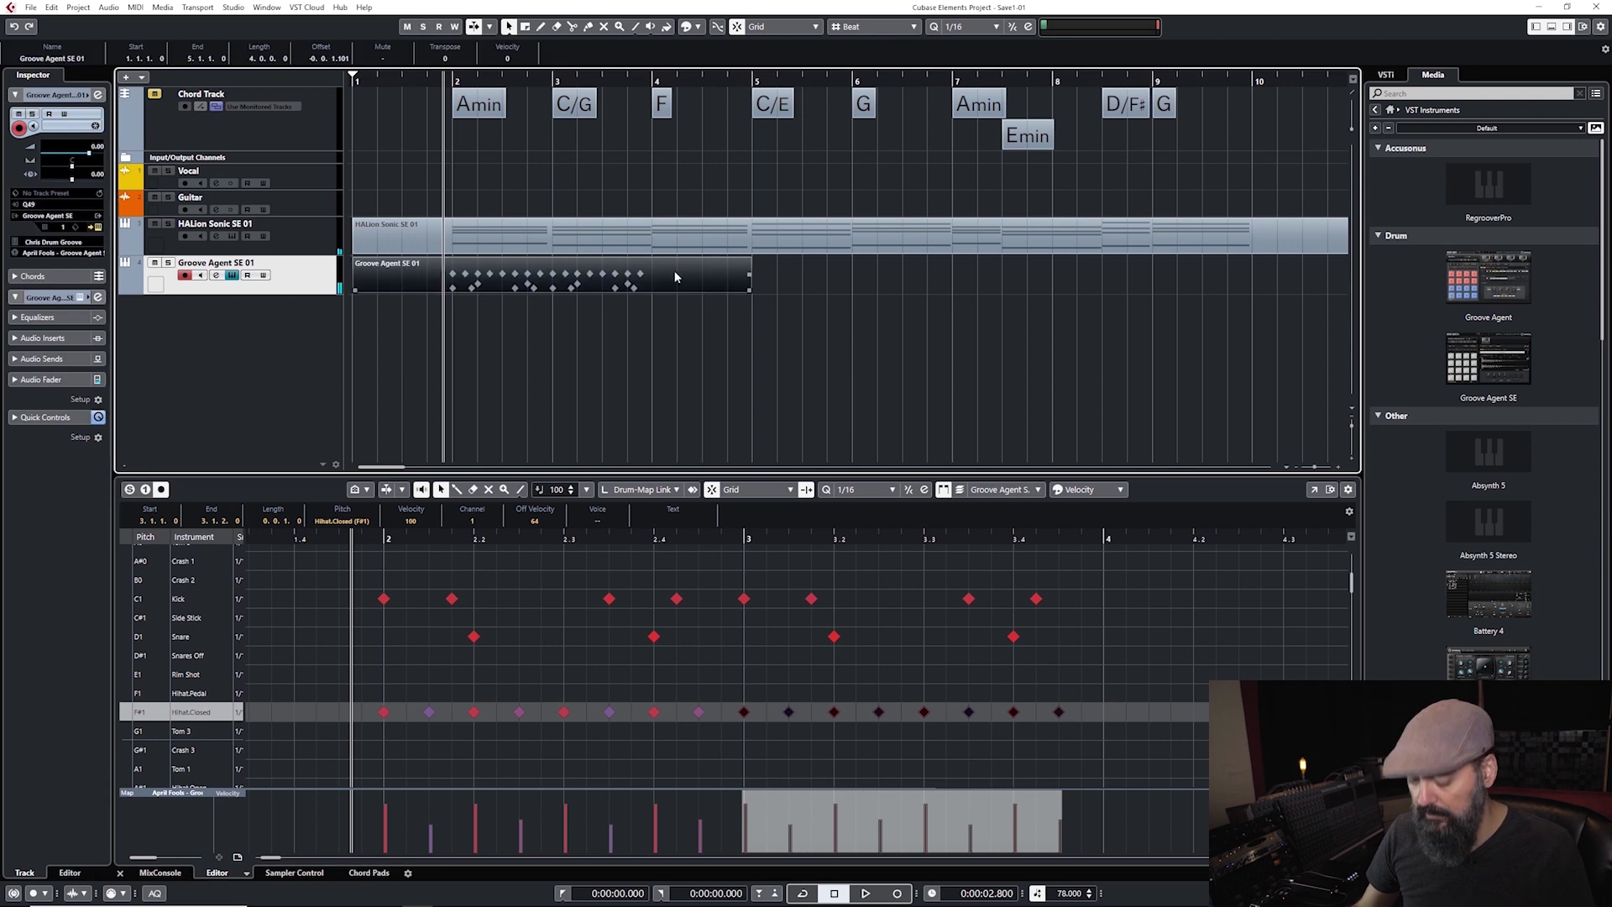
pyautogui.press('Delete')
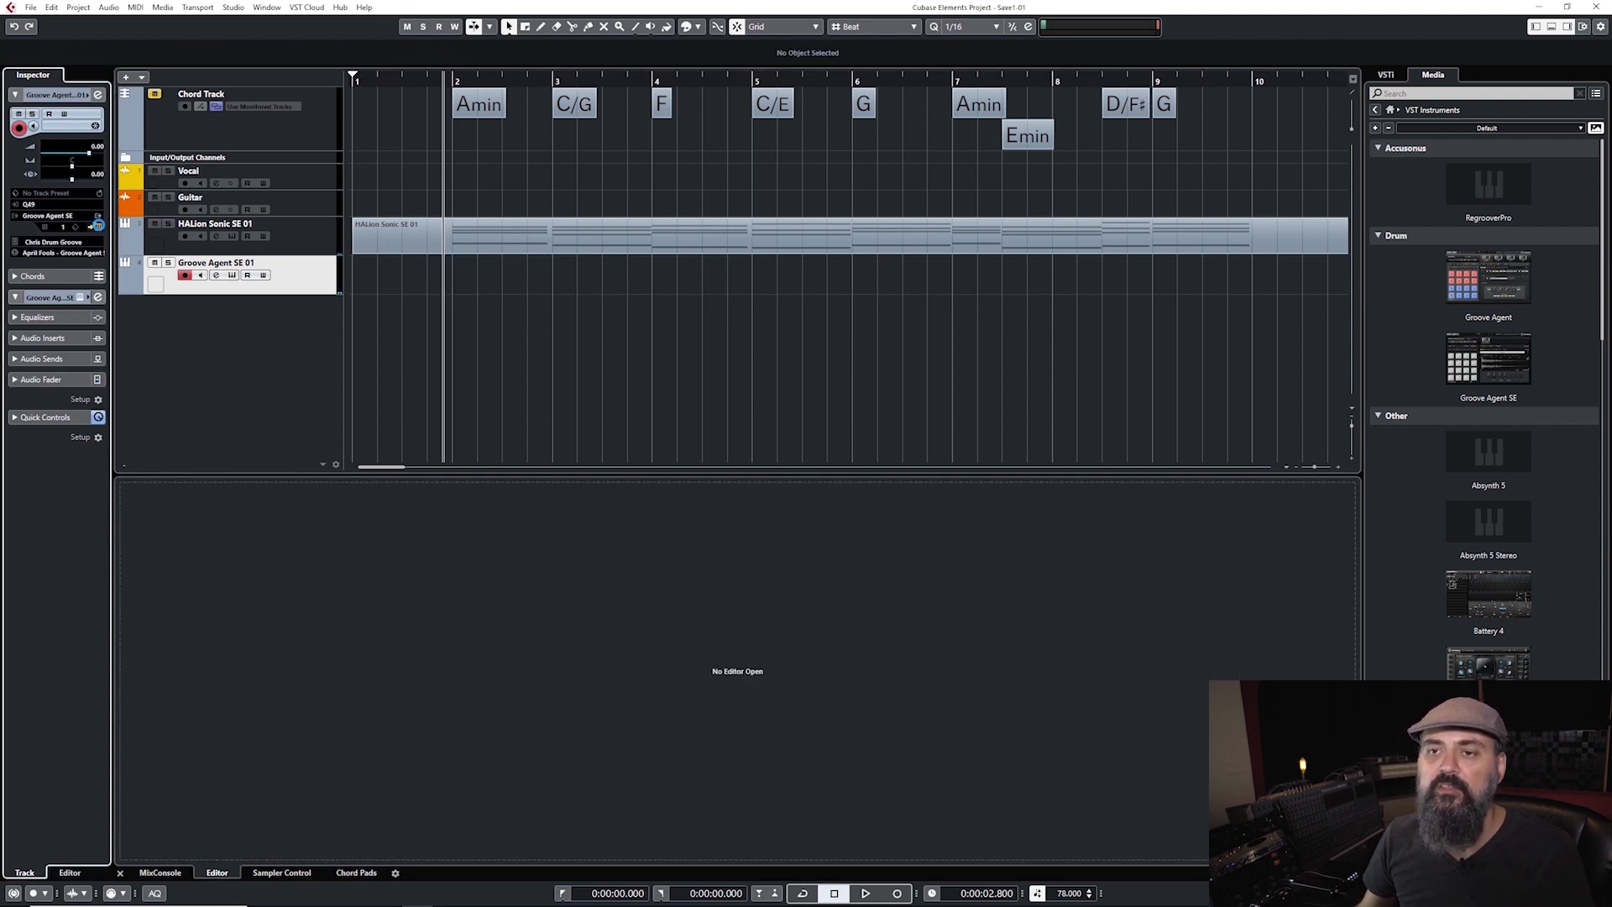
pyautogui.click(97, 227)
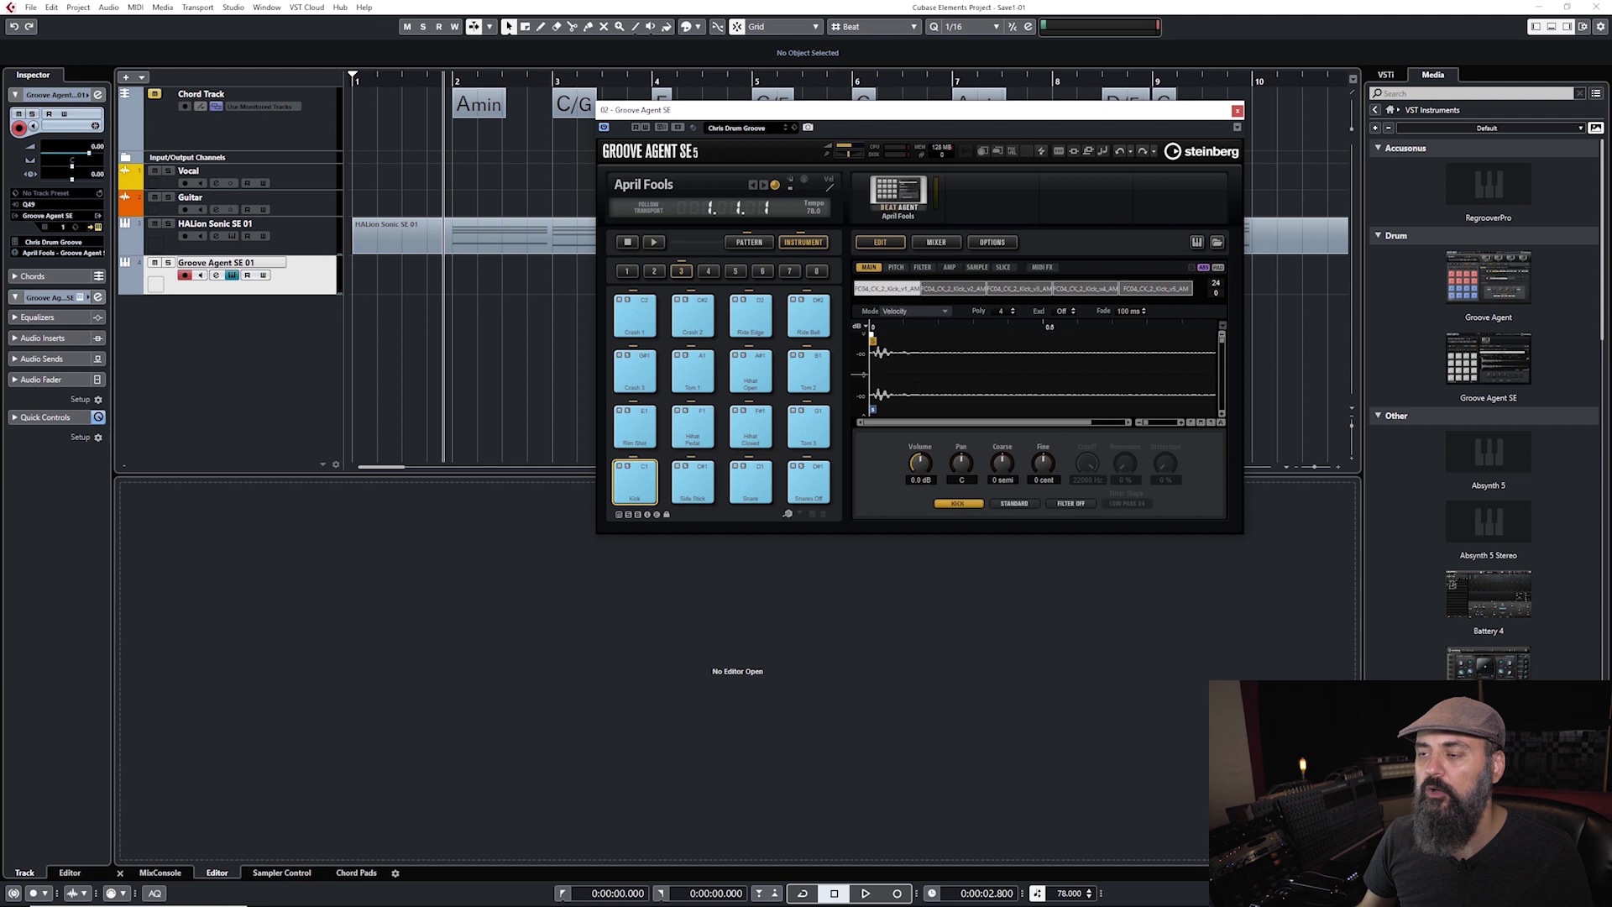
pyautogui.click(749, 243)
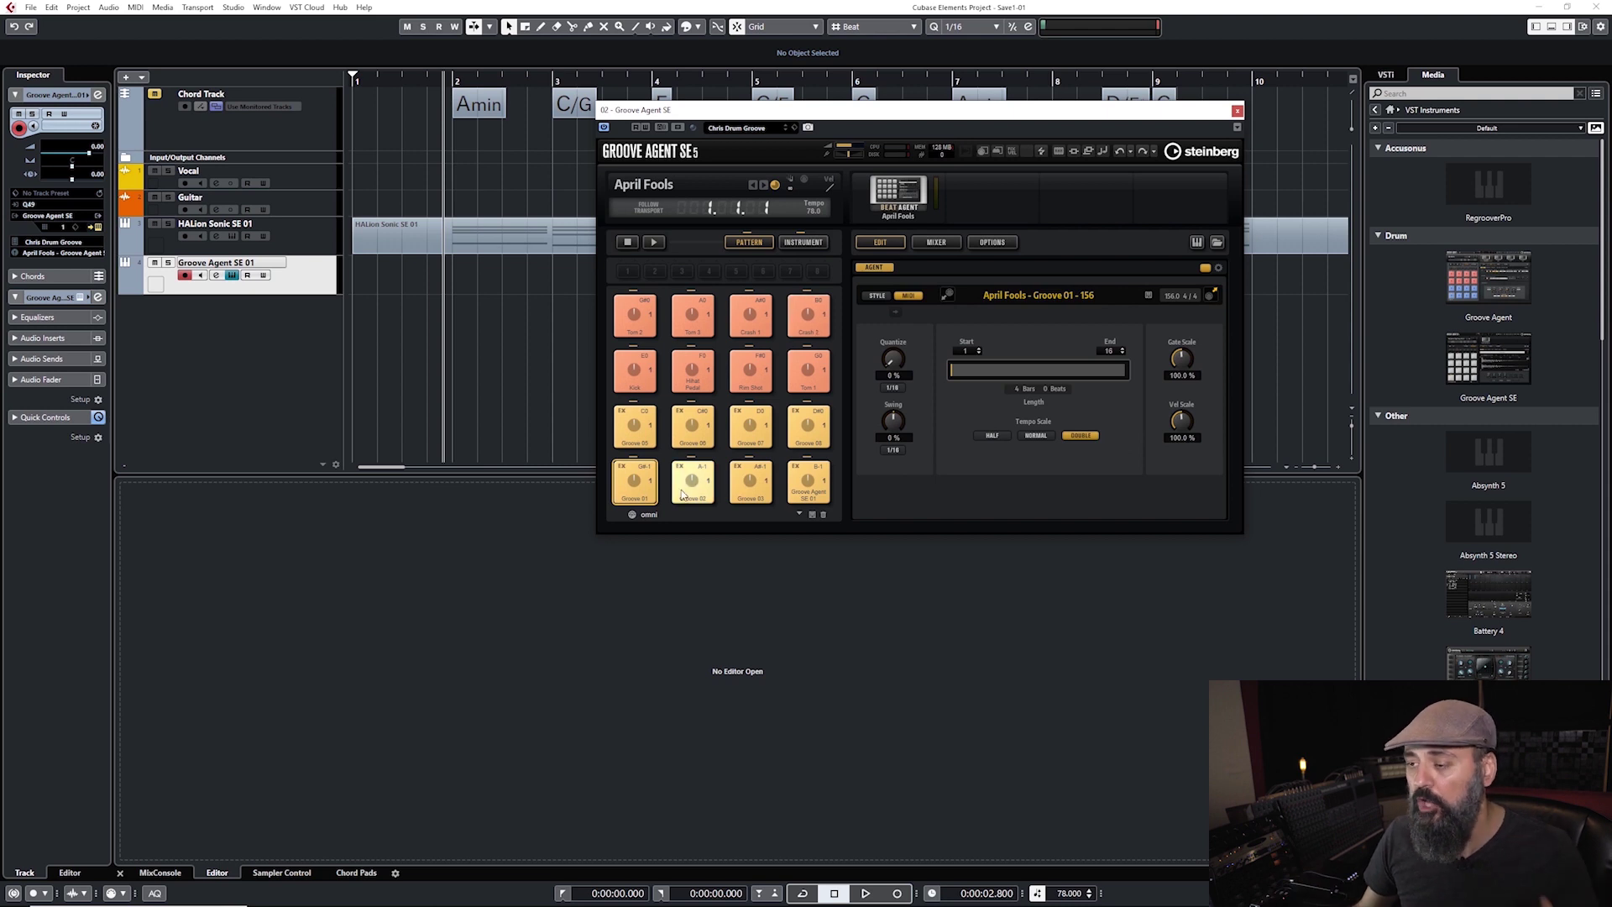
pyautogui.click(810, 490)
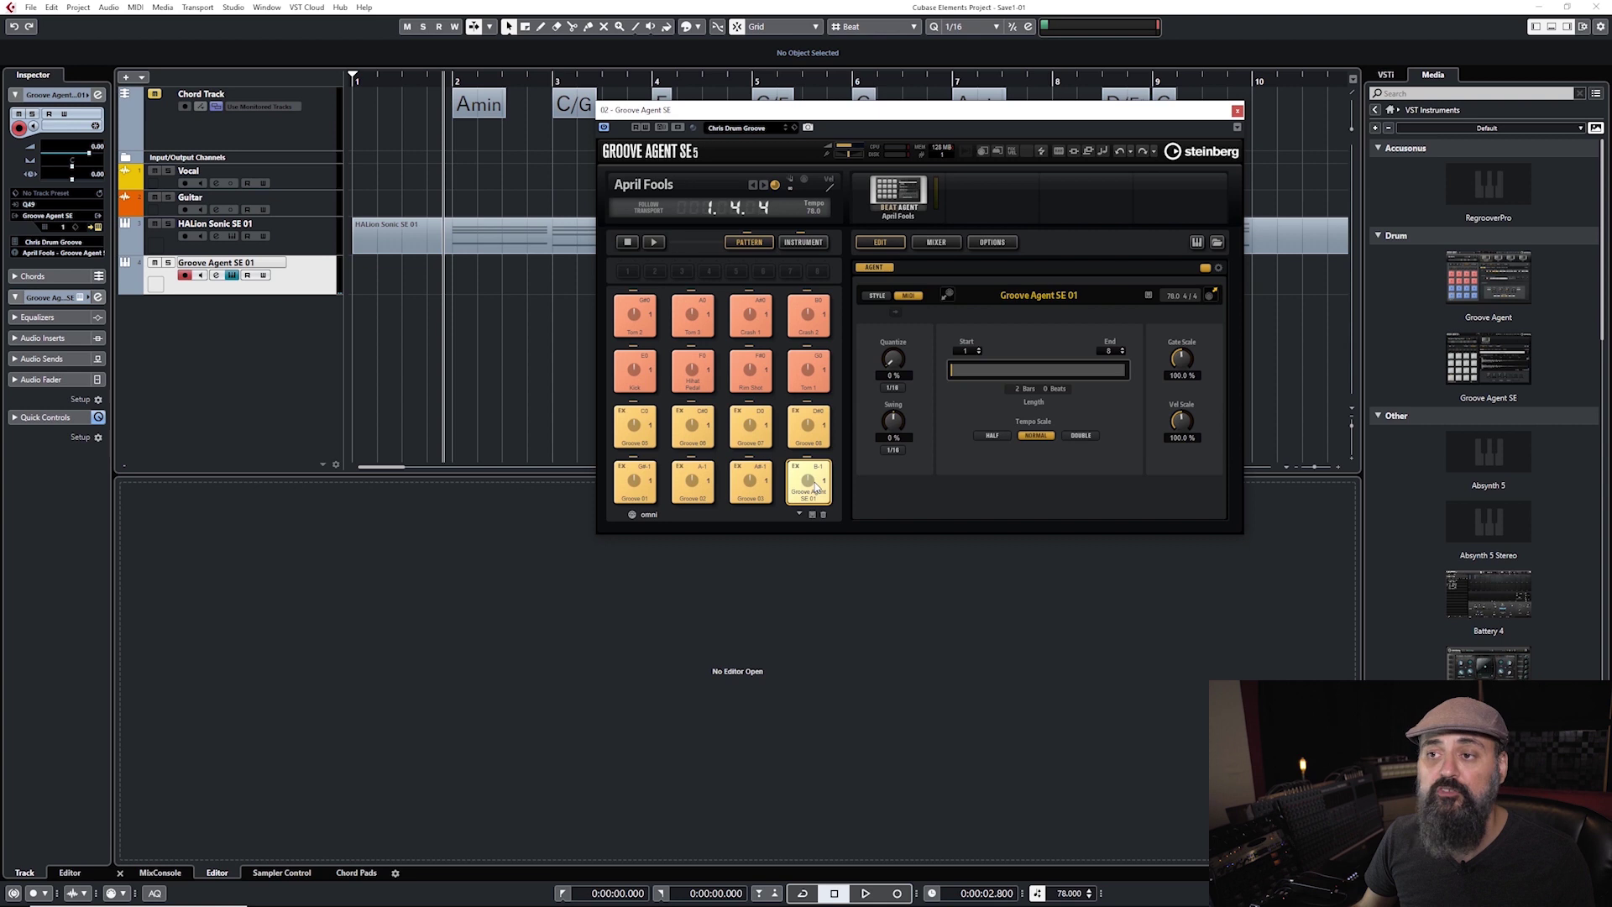
pyautogui.moveTo(813, 487); pyautogui.dragTo(453, 270)
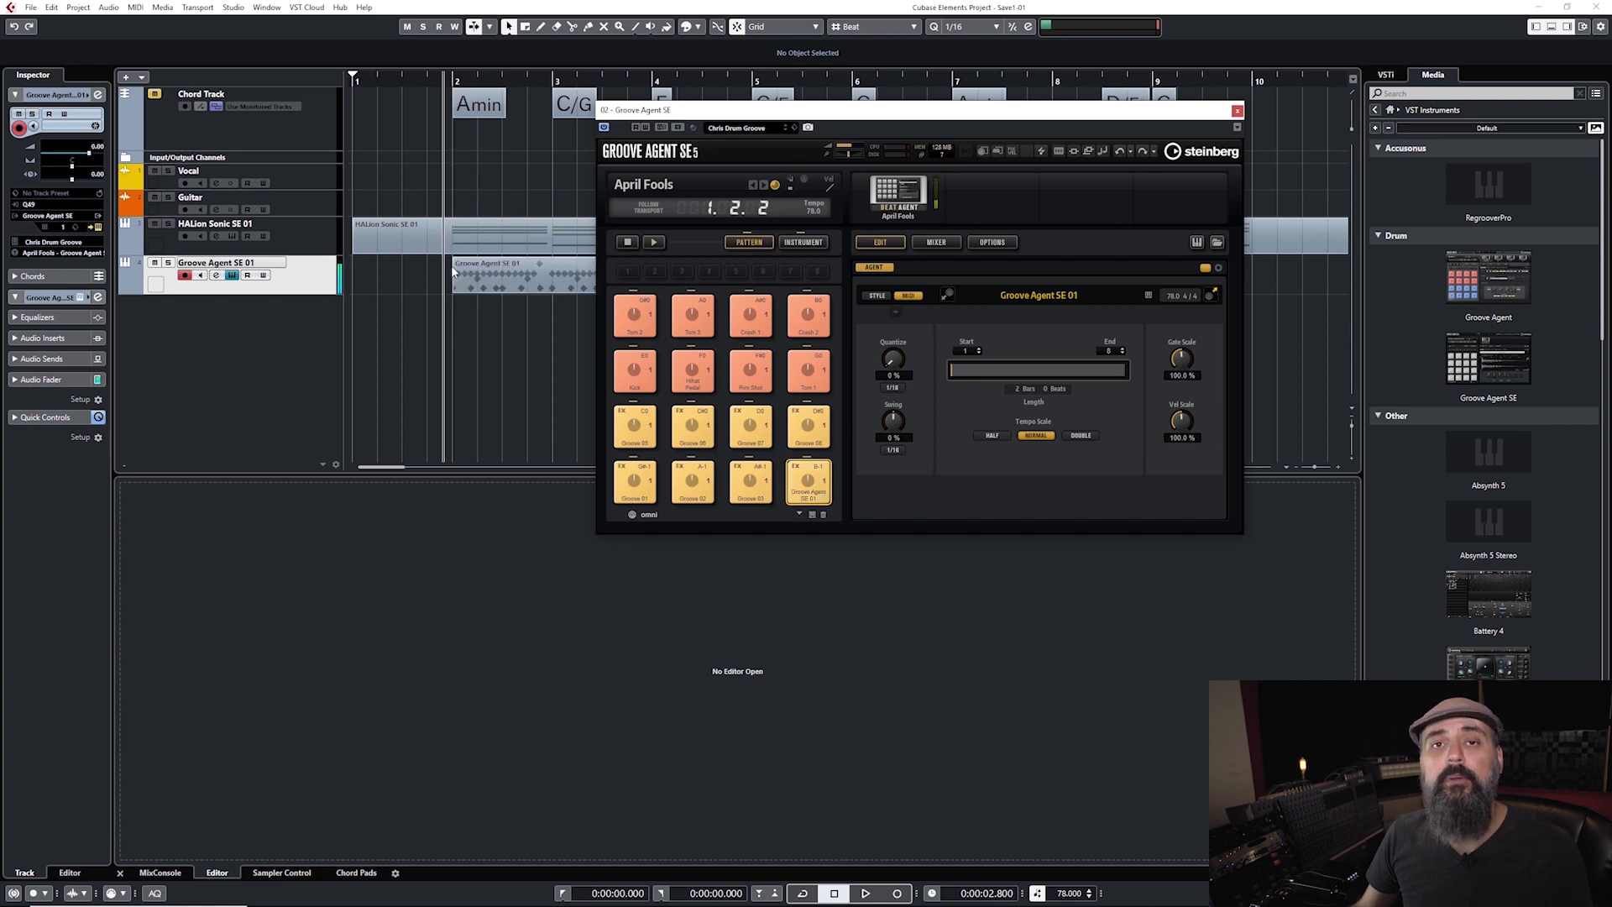
pyautogui.click(1236, 110)
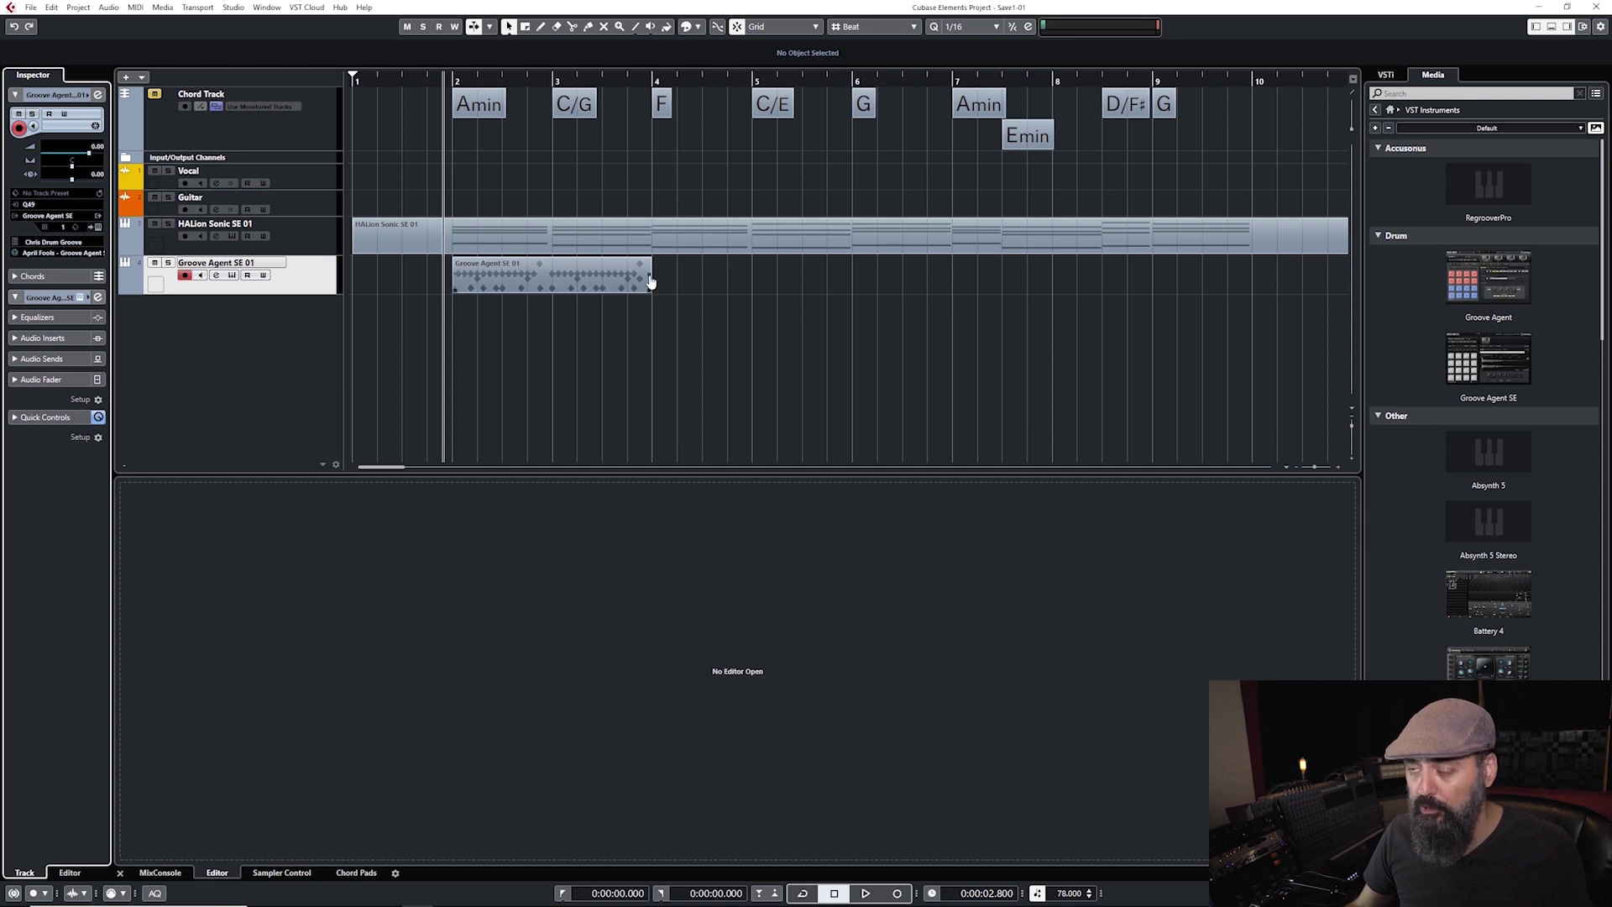
# Repeat the two-bar drum part four times up to bar 12, play it with the chords and clear the selection.
pyautogui.moveTo(651, 282); pyautogui.dragTo(1335, 285)
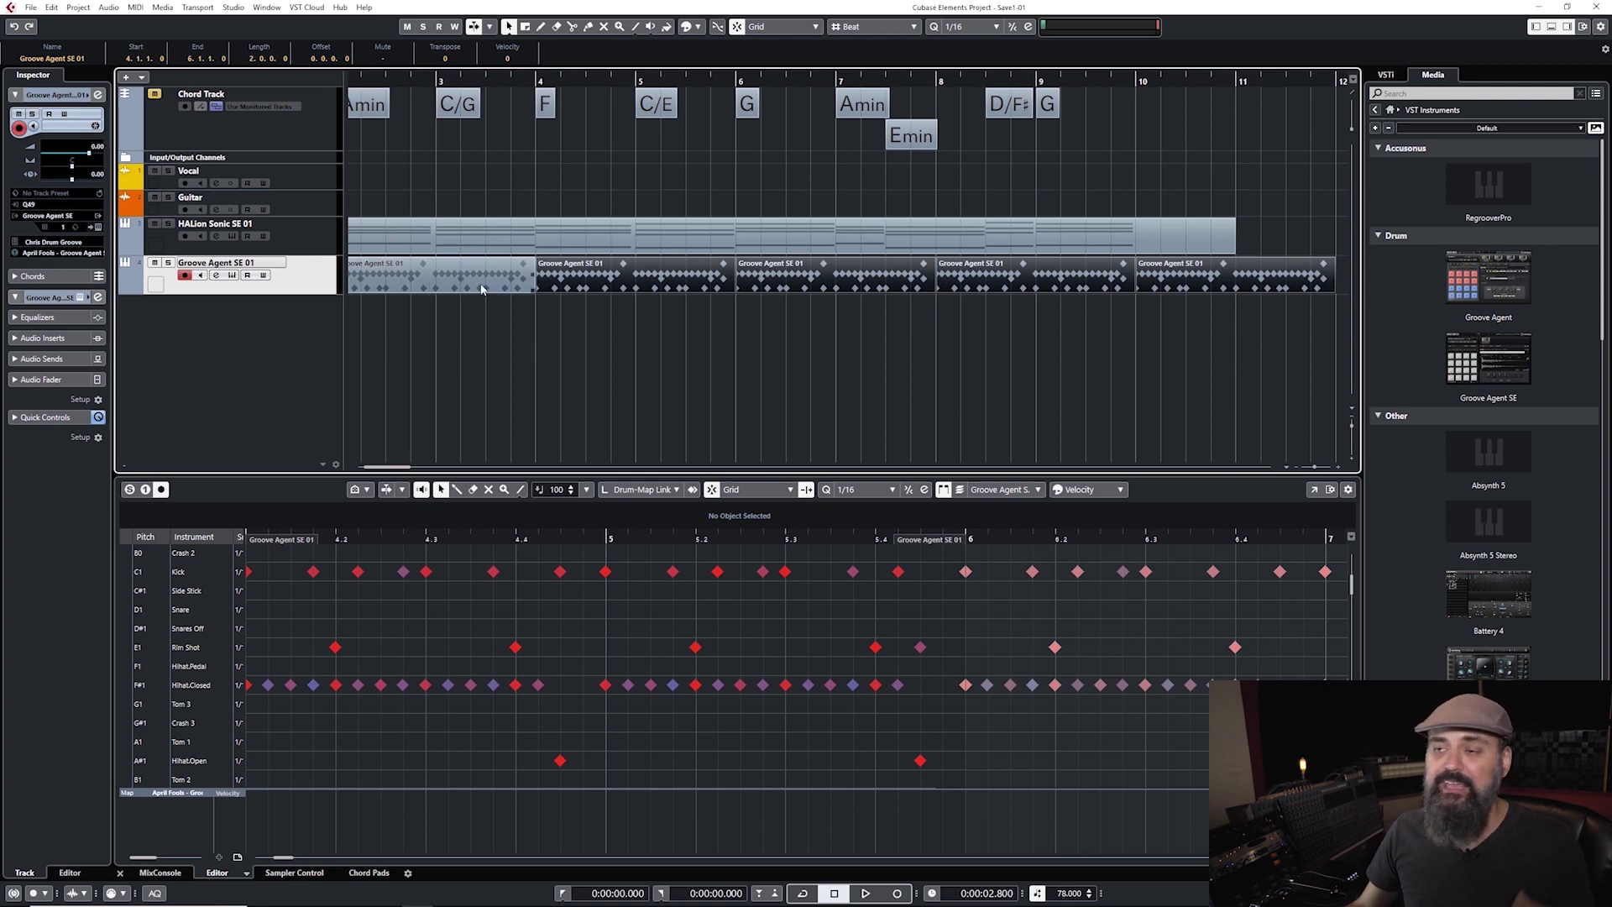
pyautogui.scroll(-2, 463, 360)
pyautogui.press('space')
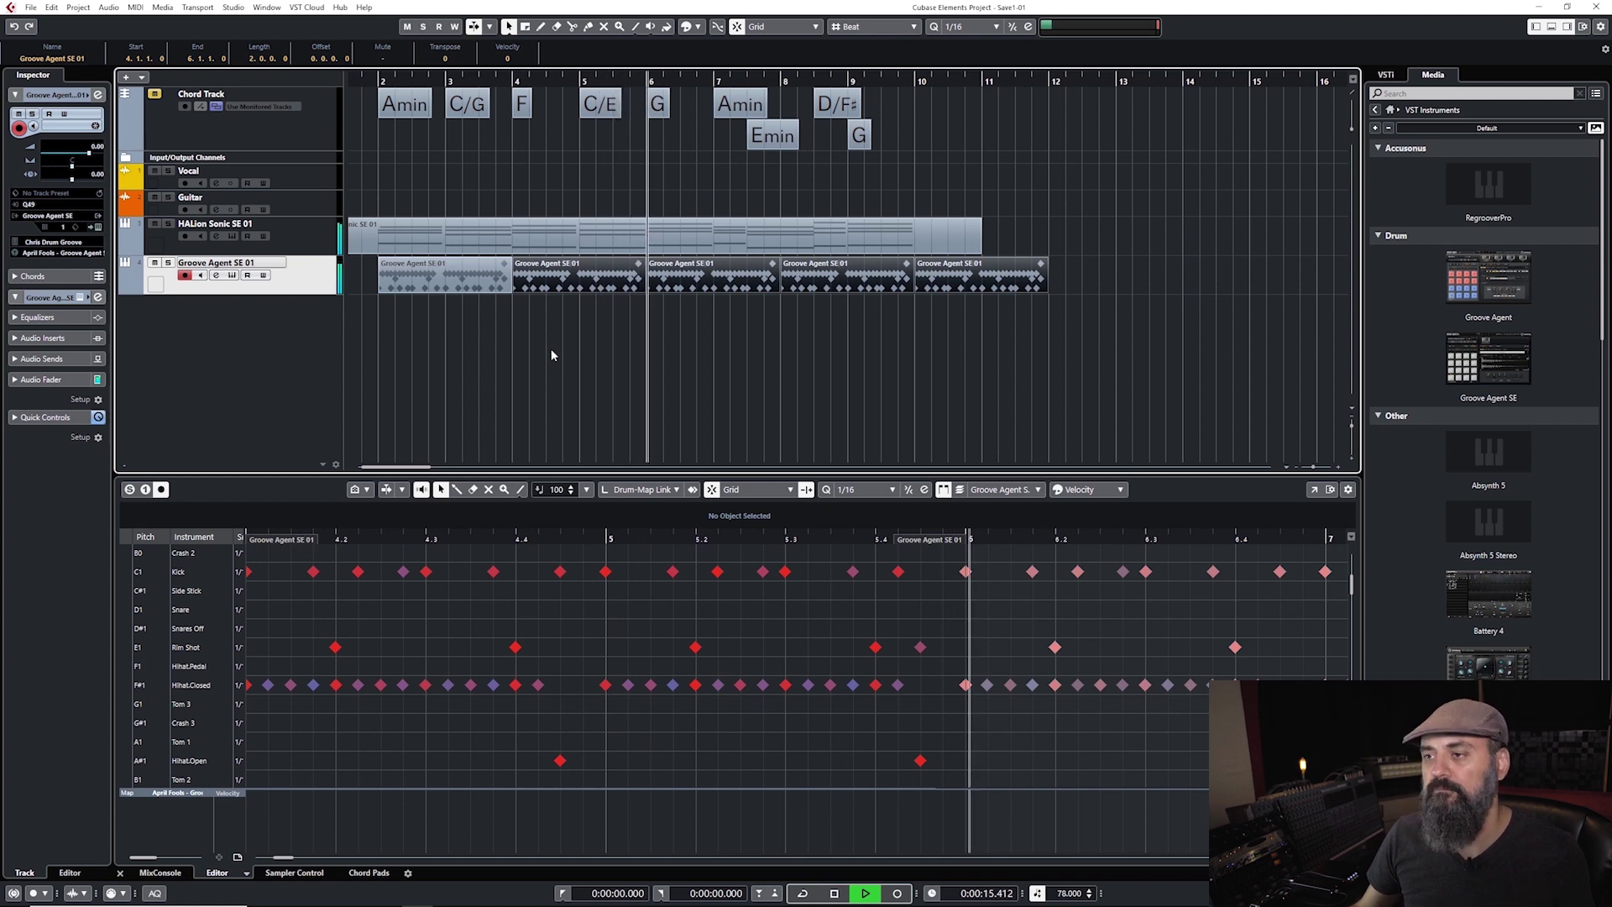
pyautogui.press('space')
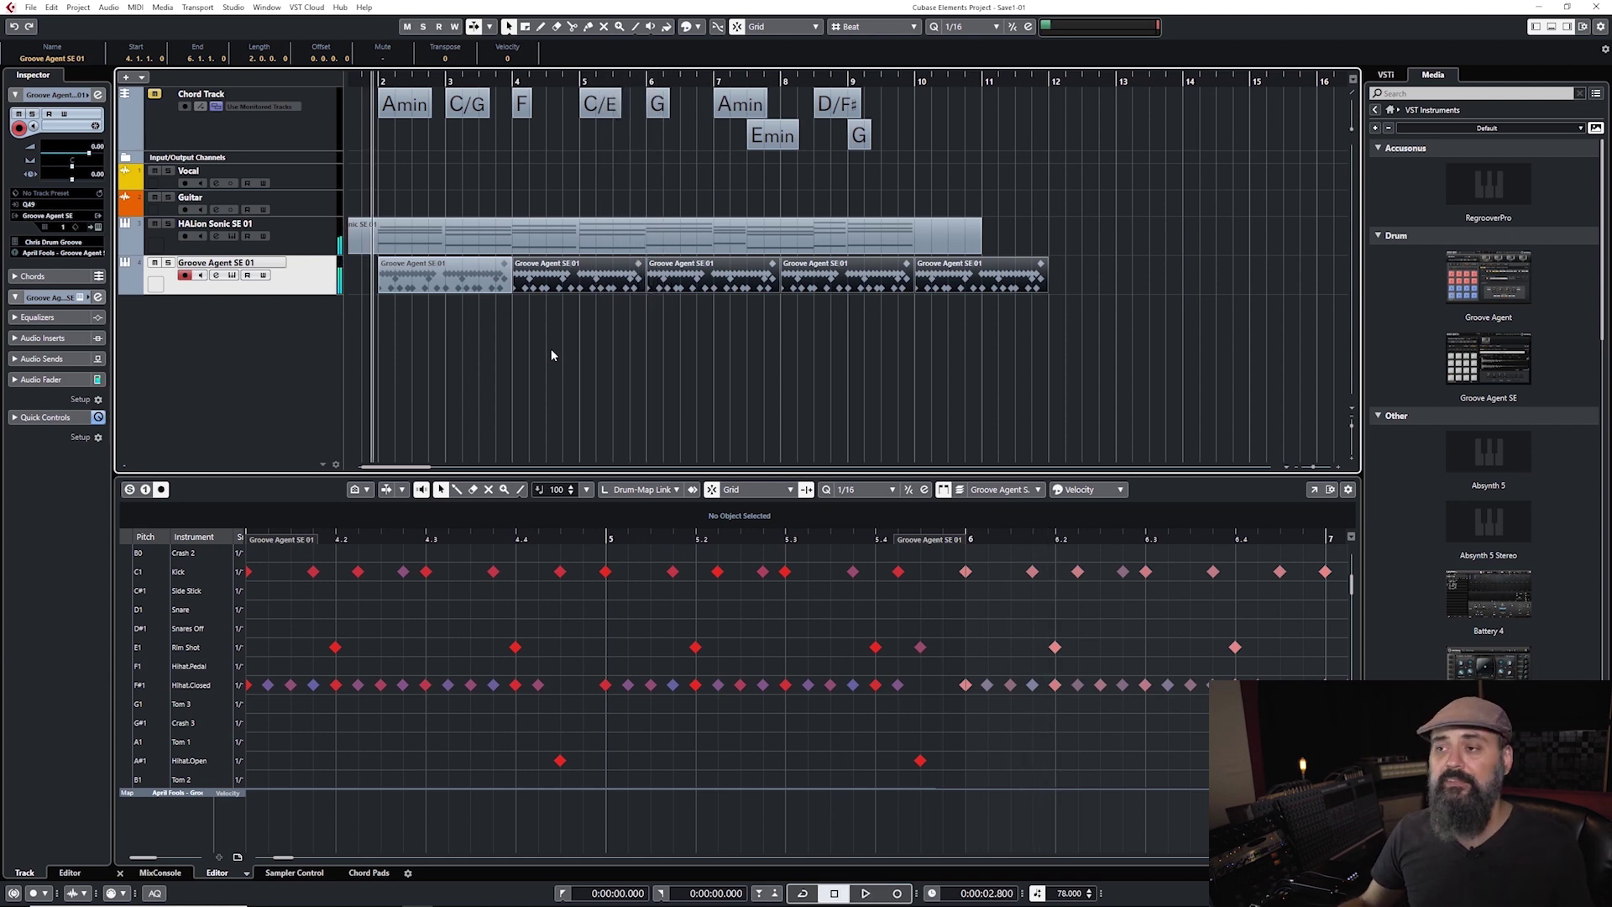
pyautogui.hotkey('ctrl', 'a')
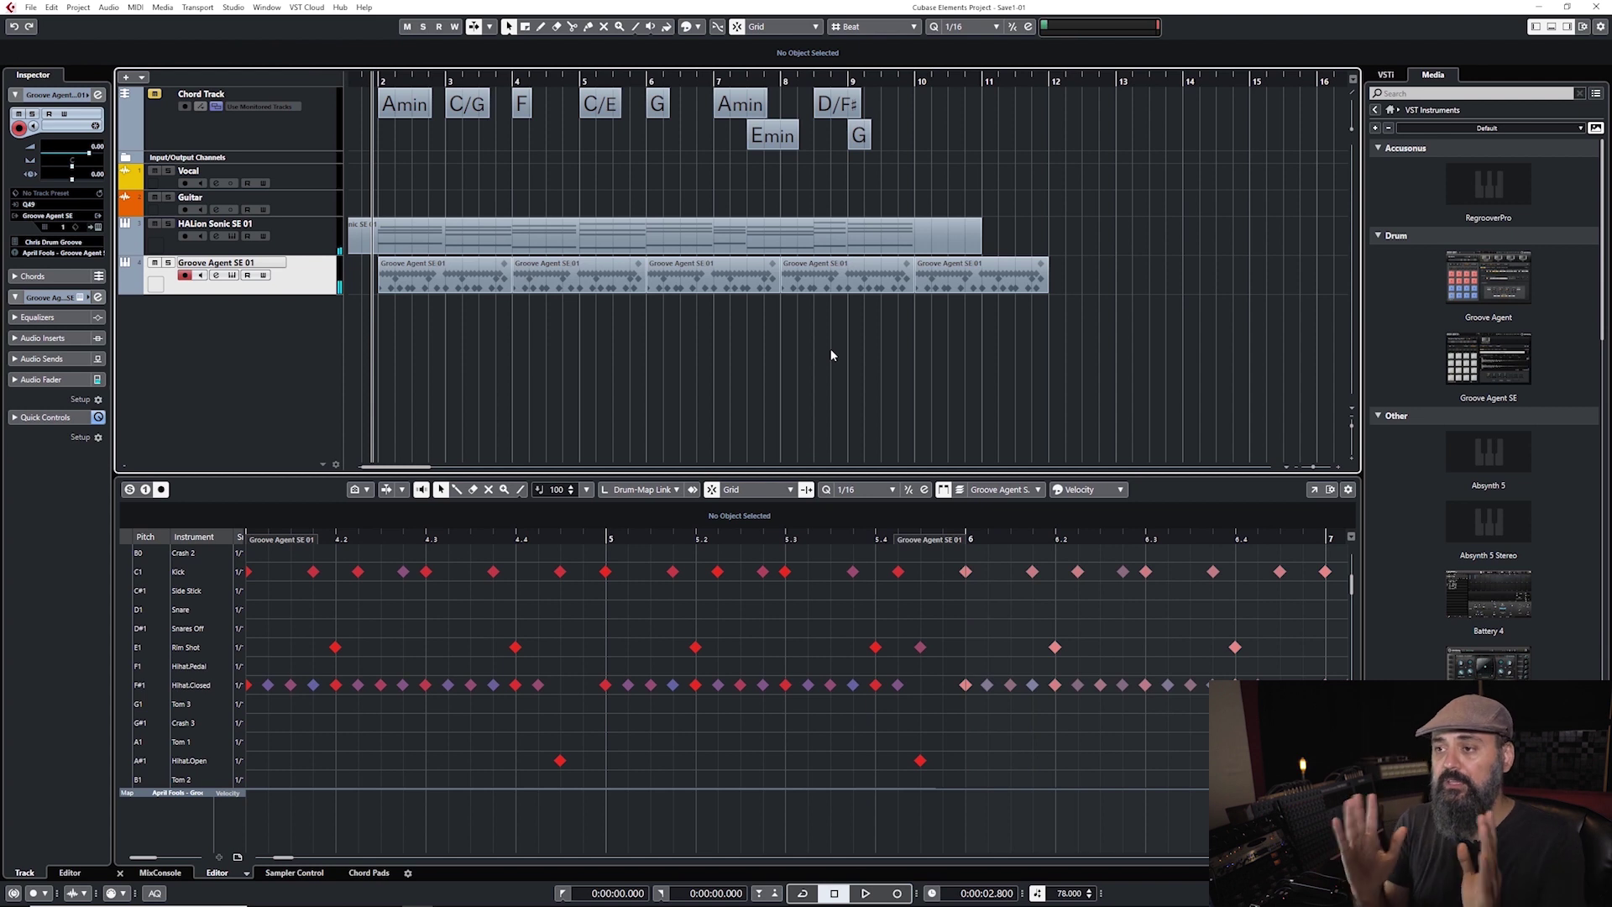